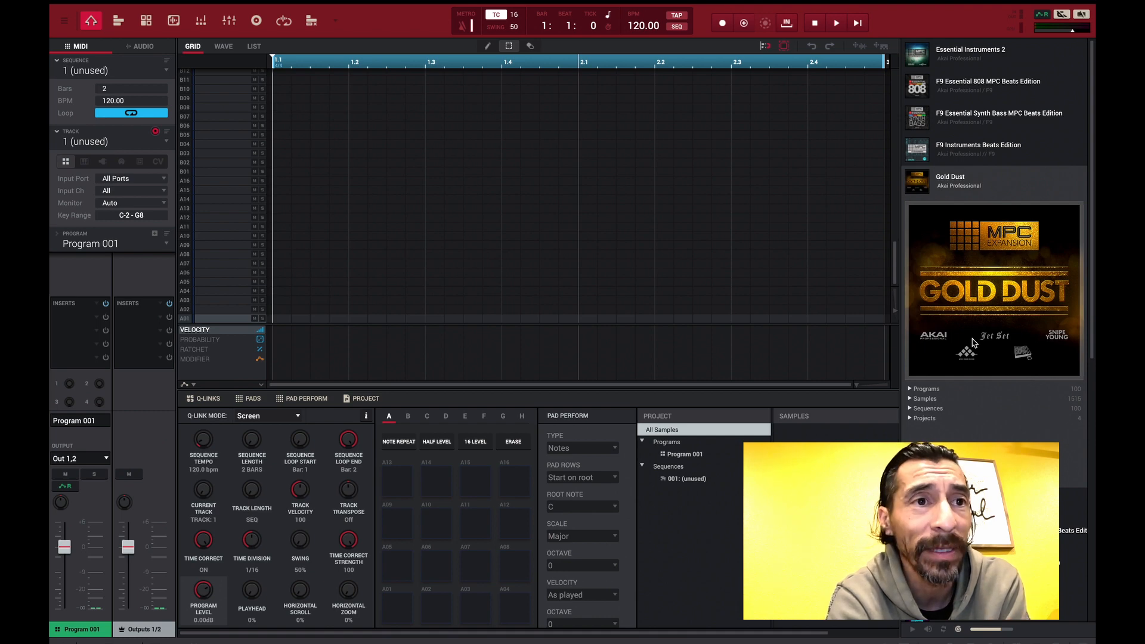
Load the JS Astrosoul 87 Dm kit from the LoFi programs of the Gold Dust expansion
left_click(910, 390)
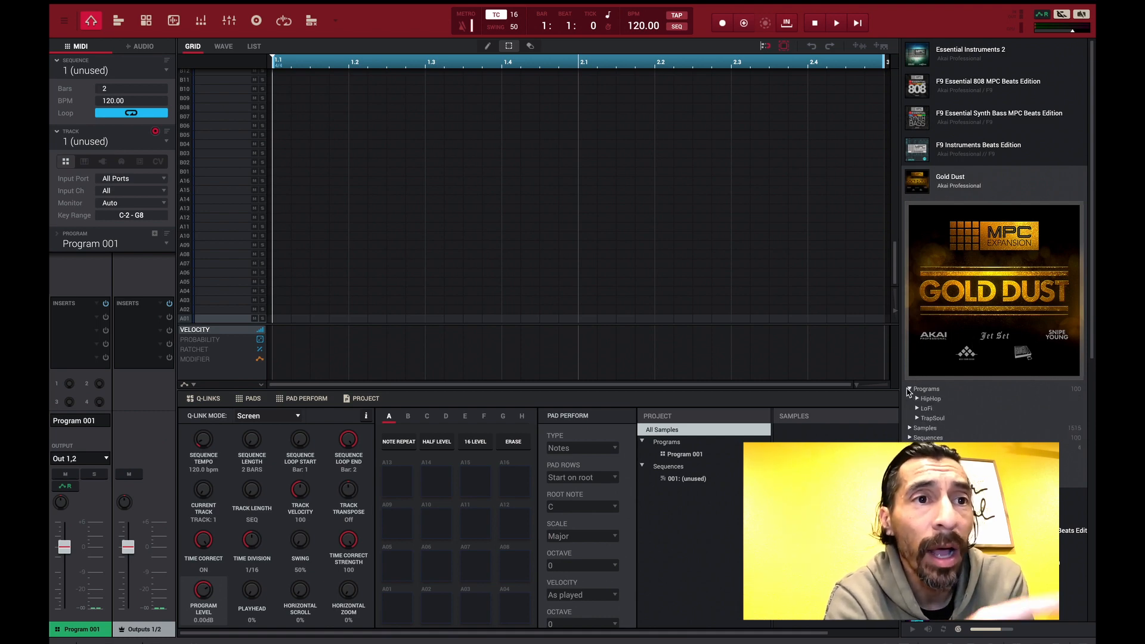
left_click(918, 409)
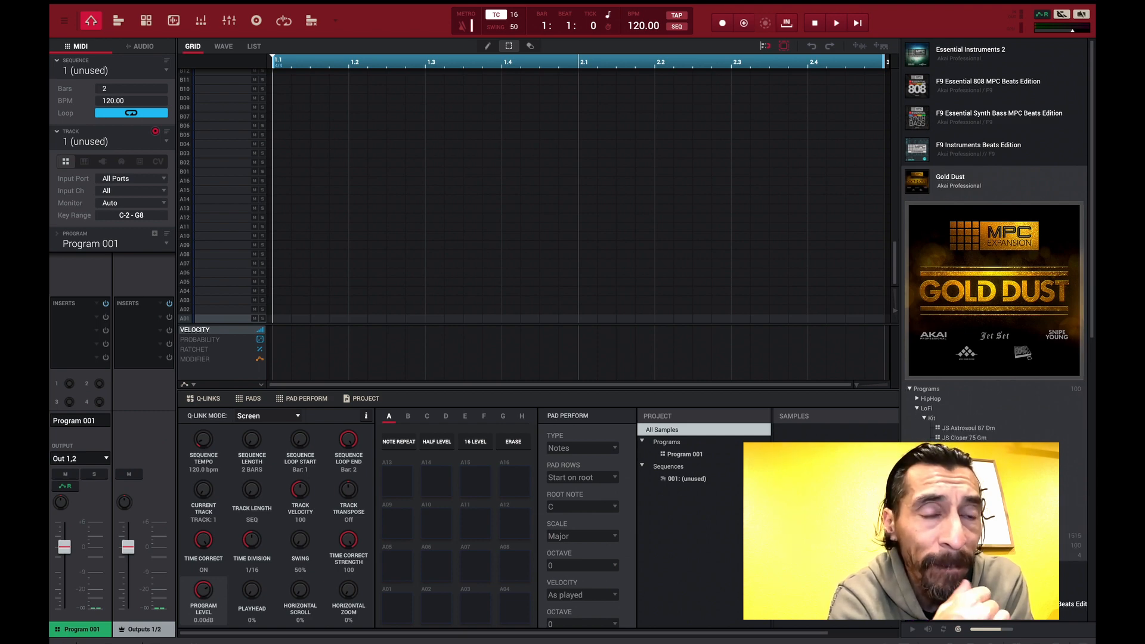
double_click(943, 428)
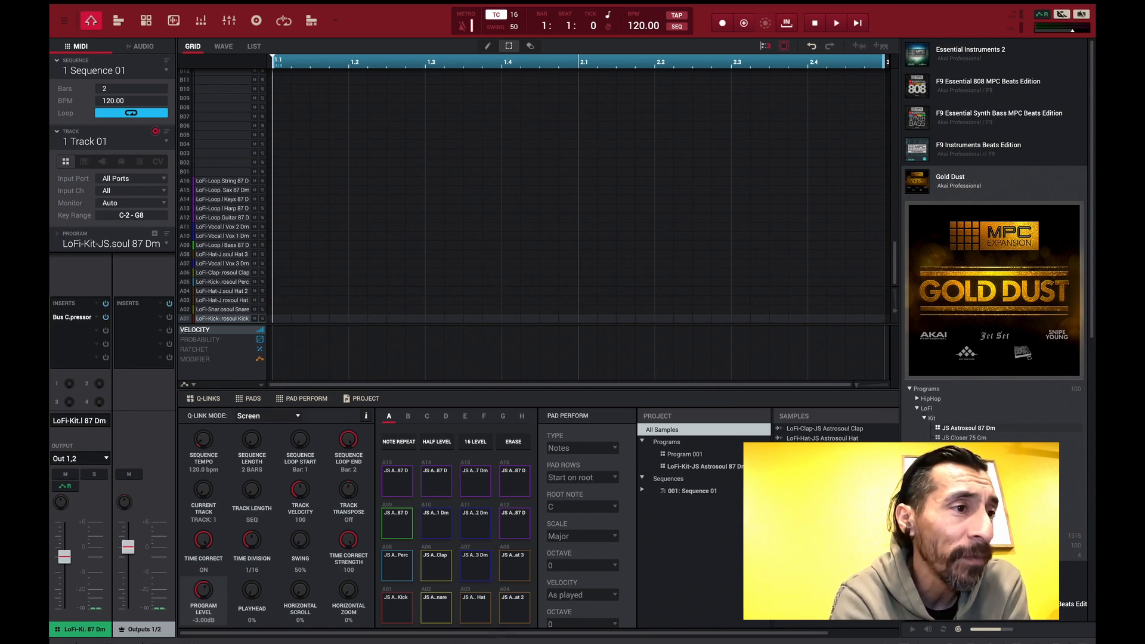
Audition the loaded kit's drum, vocal and loop pads in bank A, including the kick, snare, clap, guitar, string, sax and harp
left_click(392, 608)
left_click(433, 614)
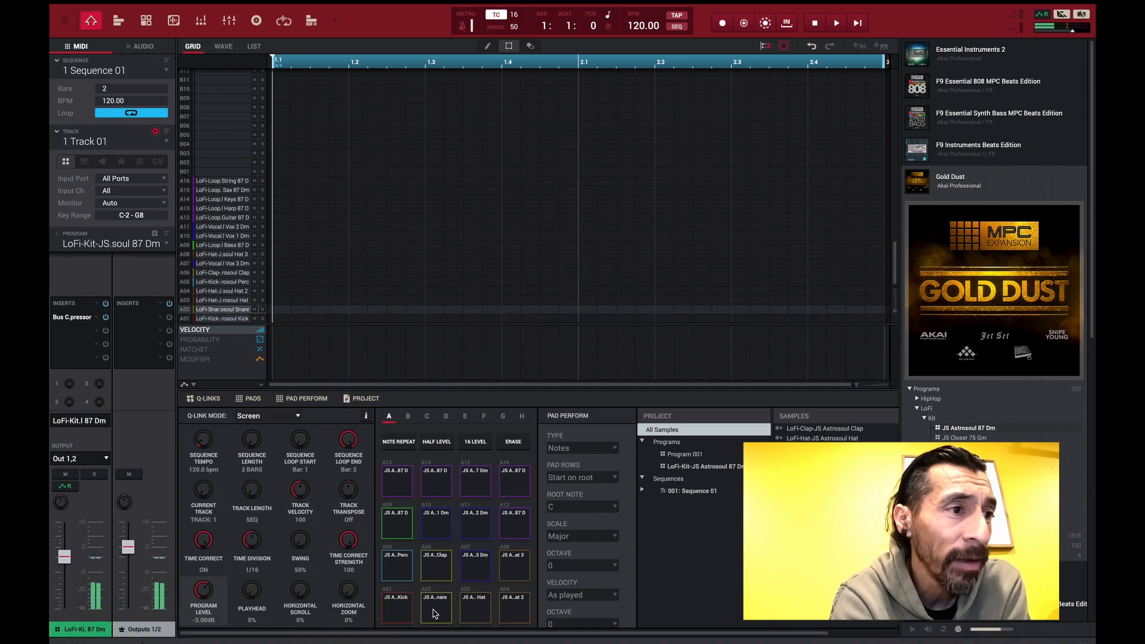
left_click(447, 573)
left_click(469, 572)
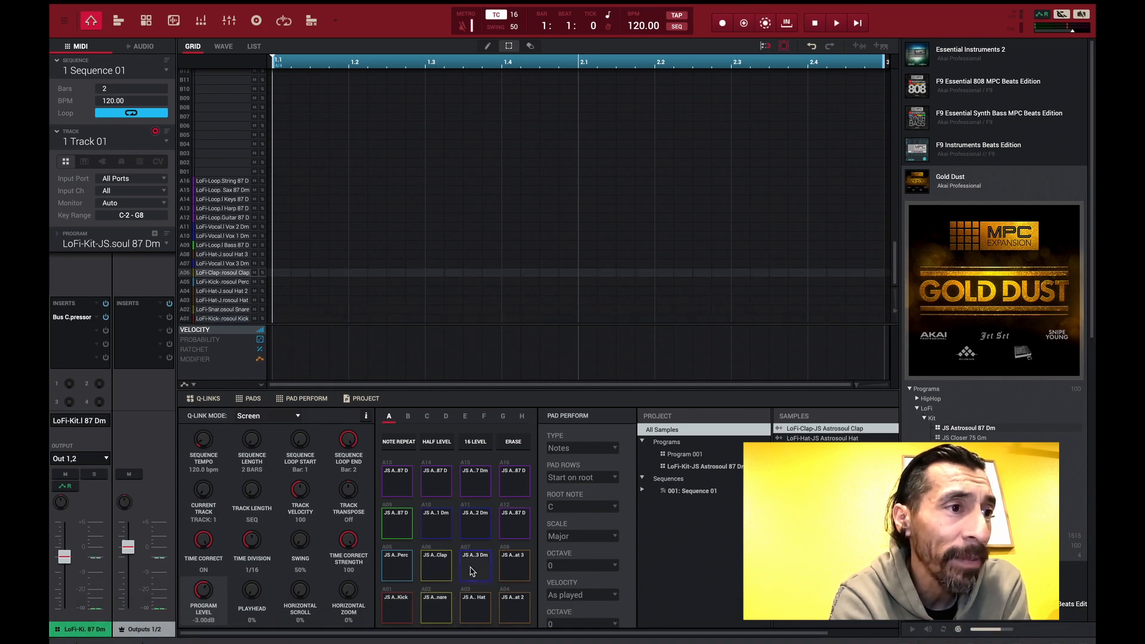
left_click(475, 523)
left_click(442, 527)
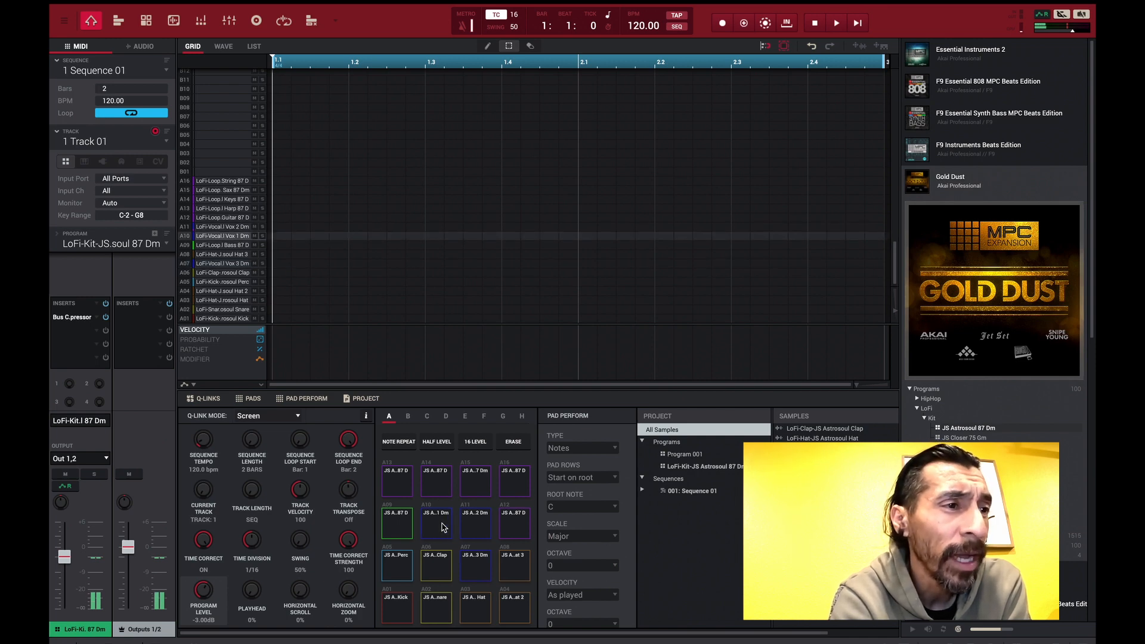
left_click(520, 533)
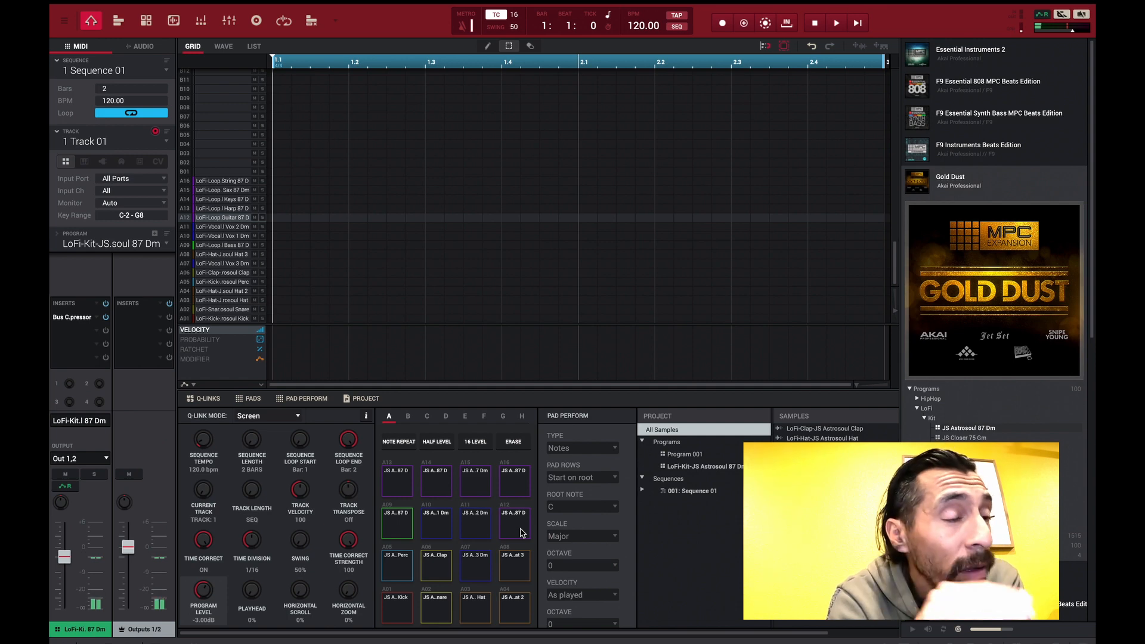
left_click(516, 487)
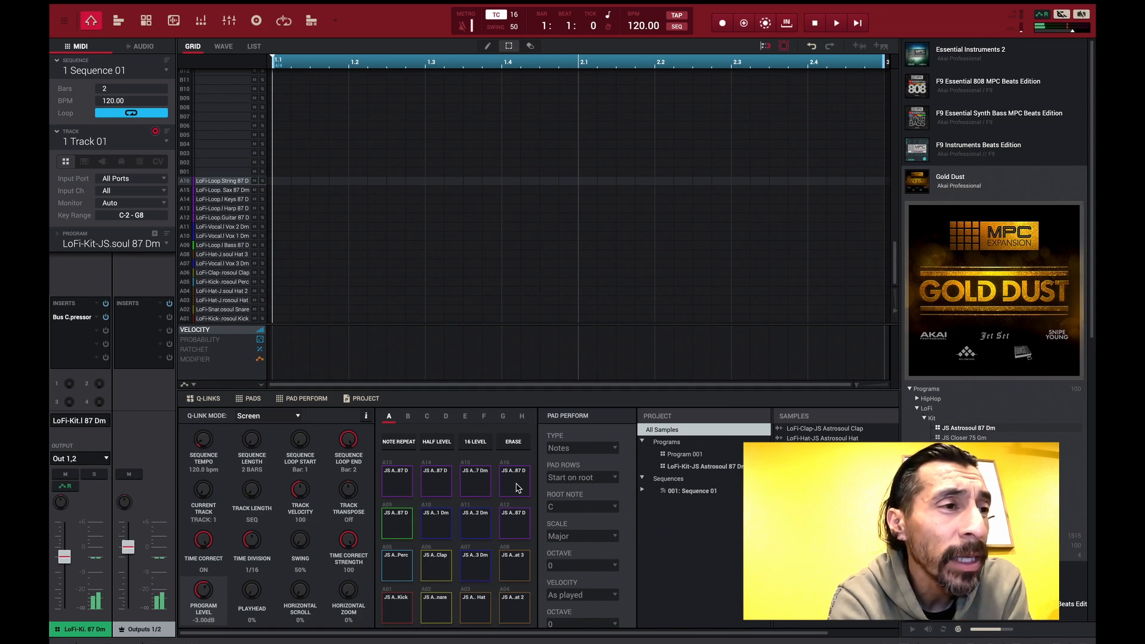
left_click(476, 491)
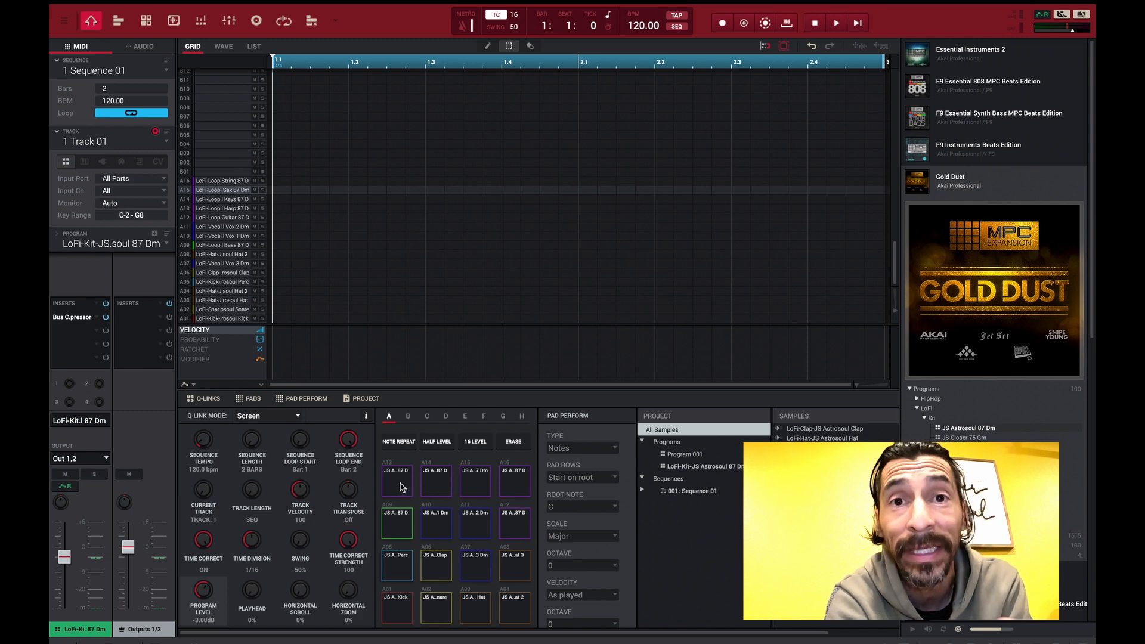
left_click(400, 487)
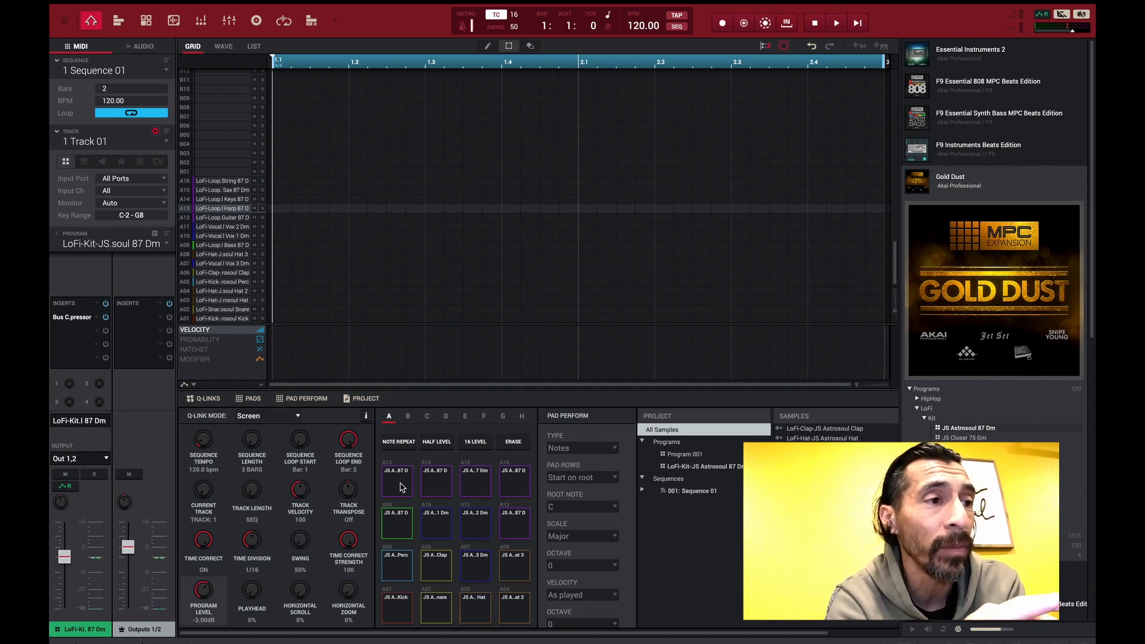
Set the sequence tempo to 87 BPM and briefly play the sequence
double_click(643, 27)
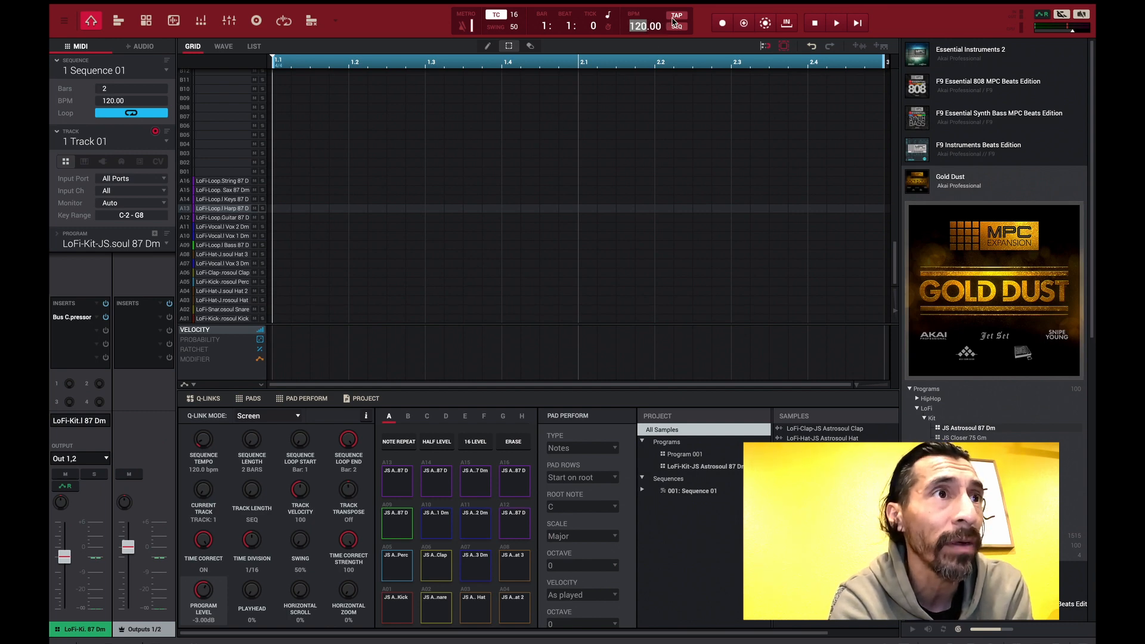
left_click_drag(662, 25, 624, 26)
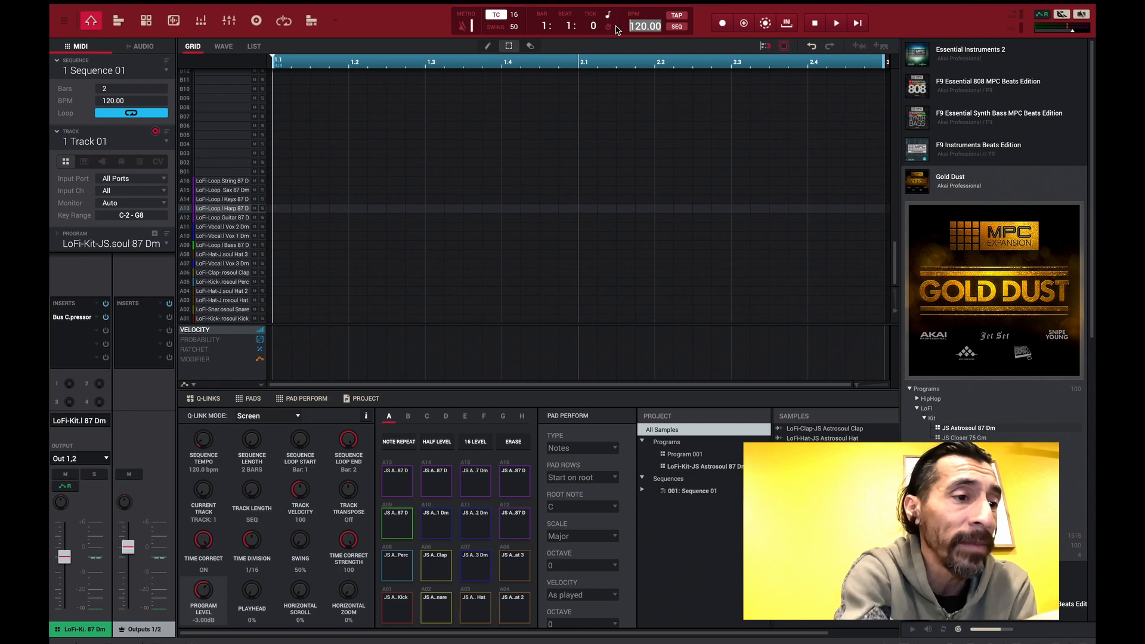
type("87")
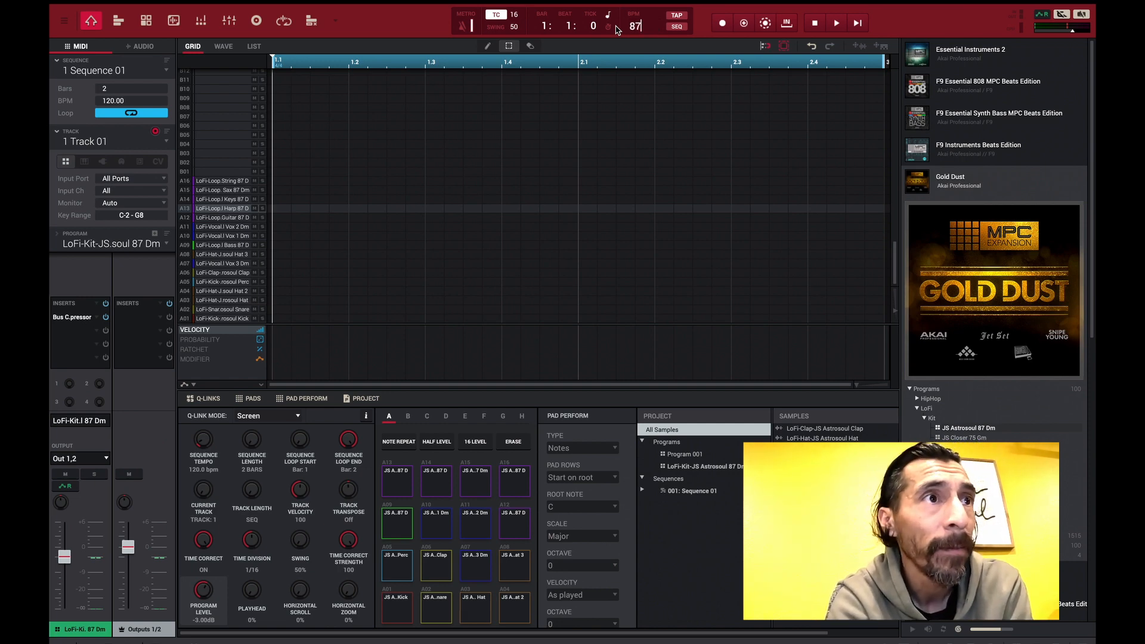
key("Return")
key("space")
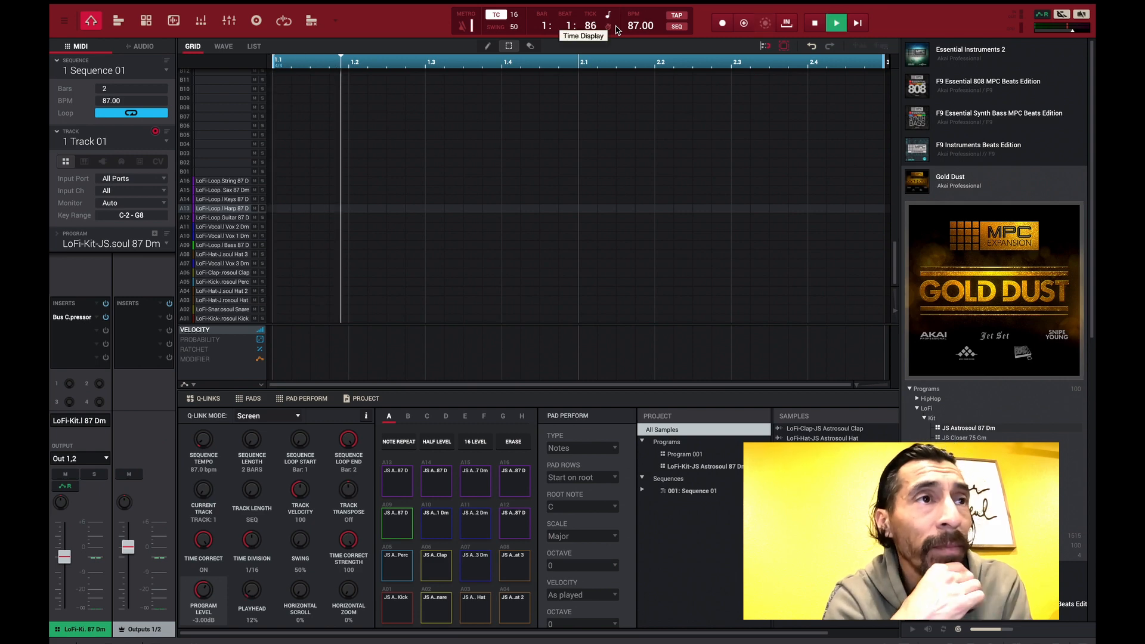
key("space")
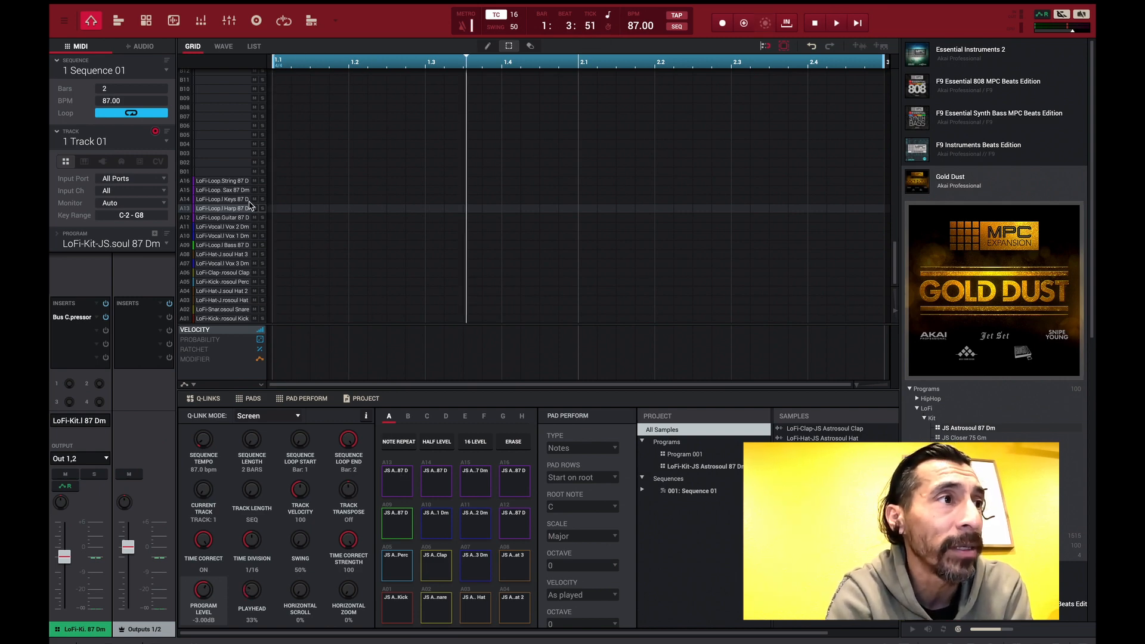
Add a note for the Harp loop on pad A13 at position 1.1 and play the sequence
double_click(279, 210)
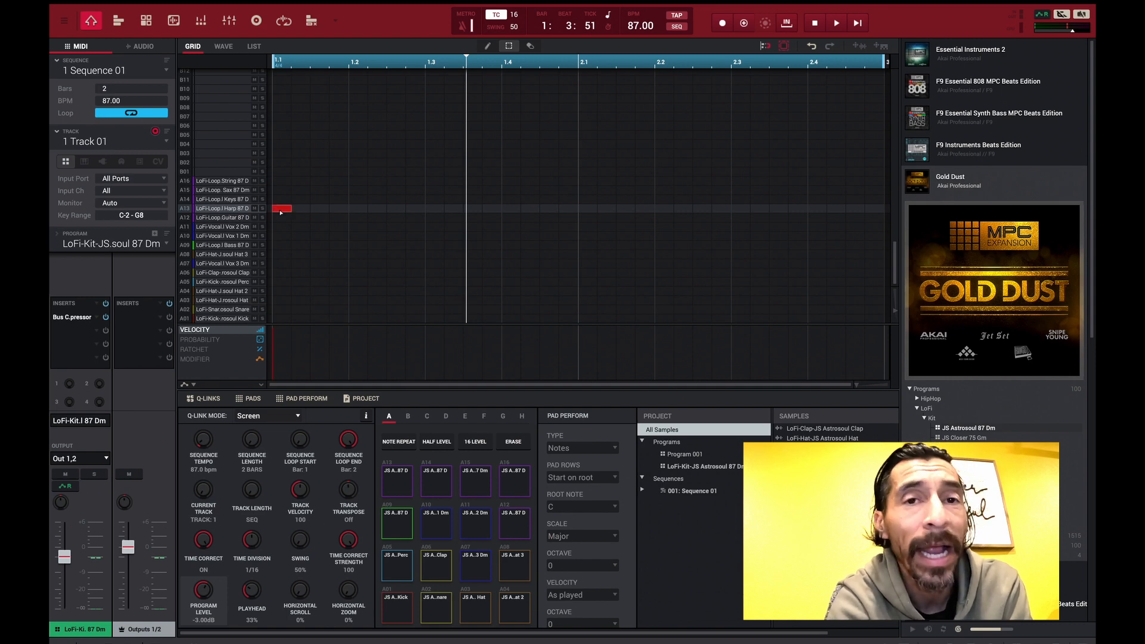
key("space")
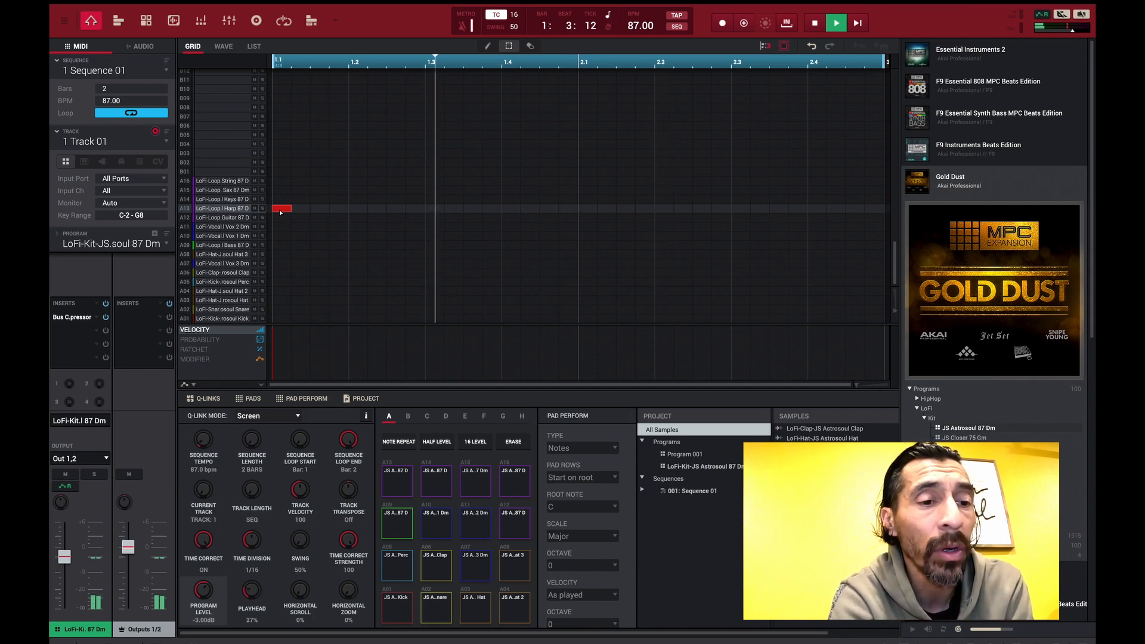
key("space")
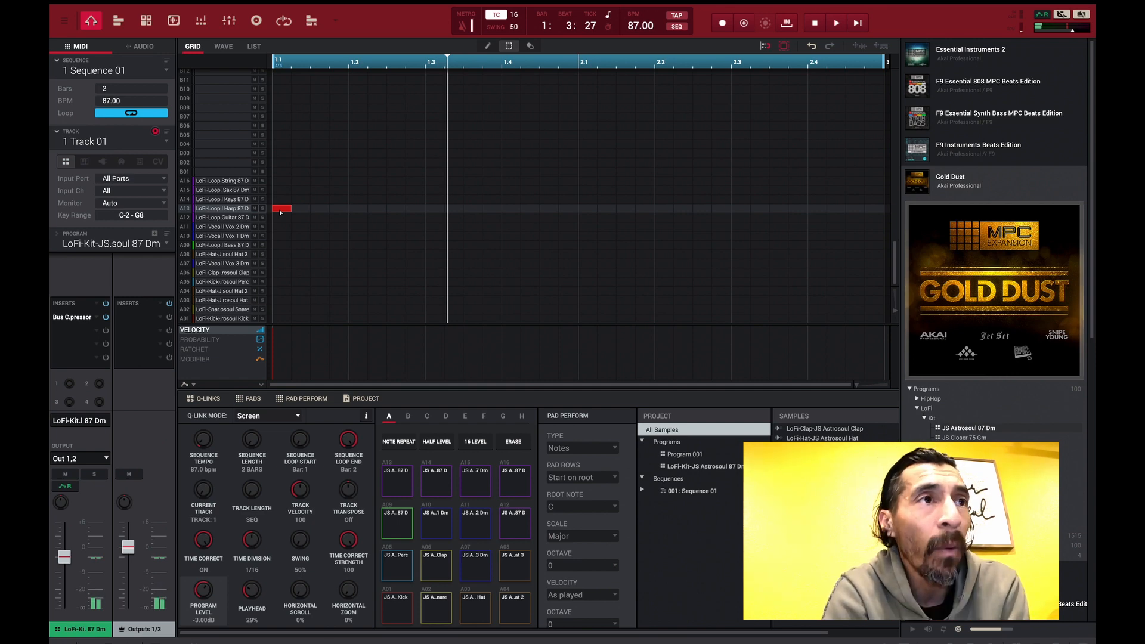
Set the sequence tempo to 100 BPM and play back the harp loop at that speed
double_click(643, 26)
type("100")
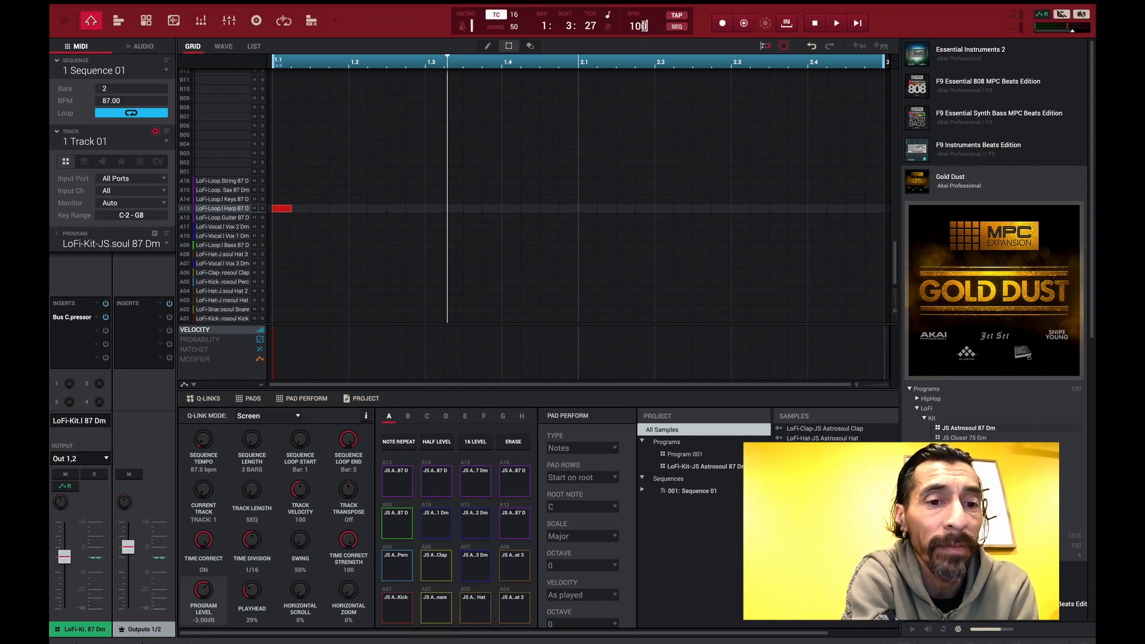
key("Return")
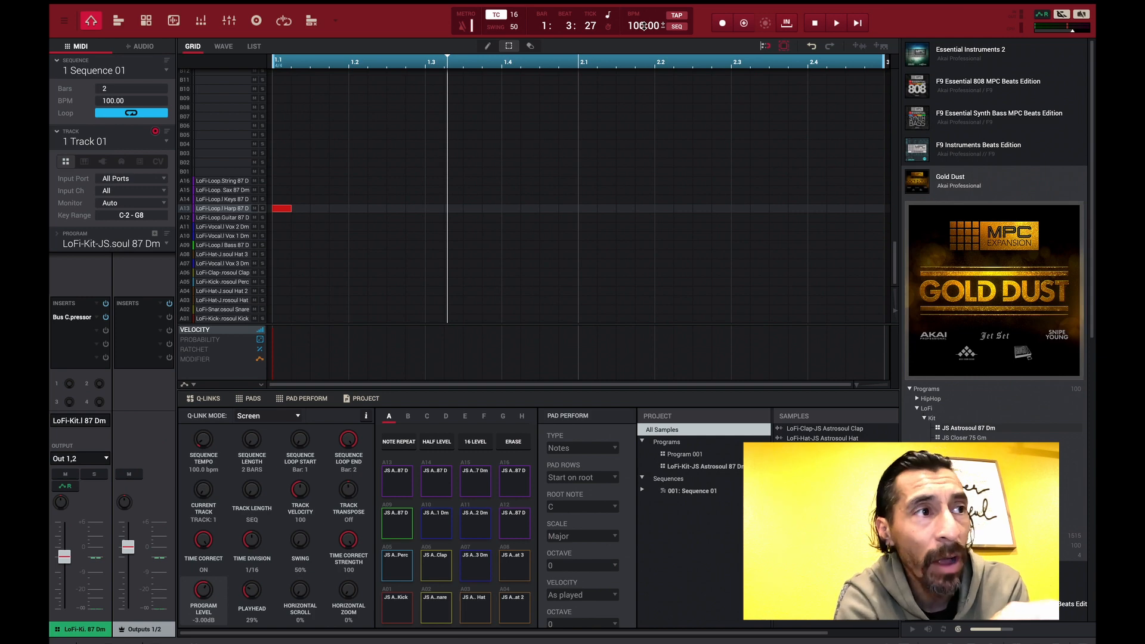
key("space")
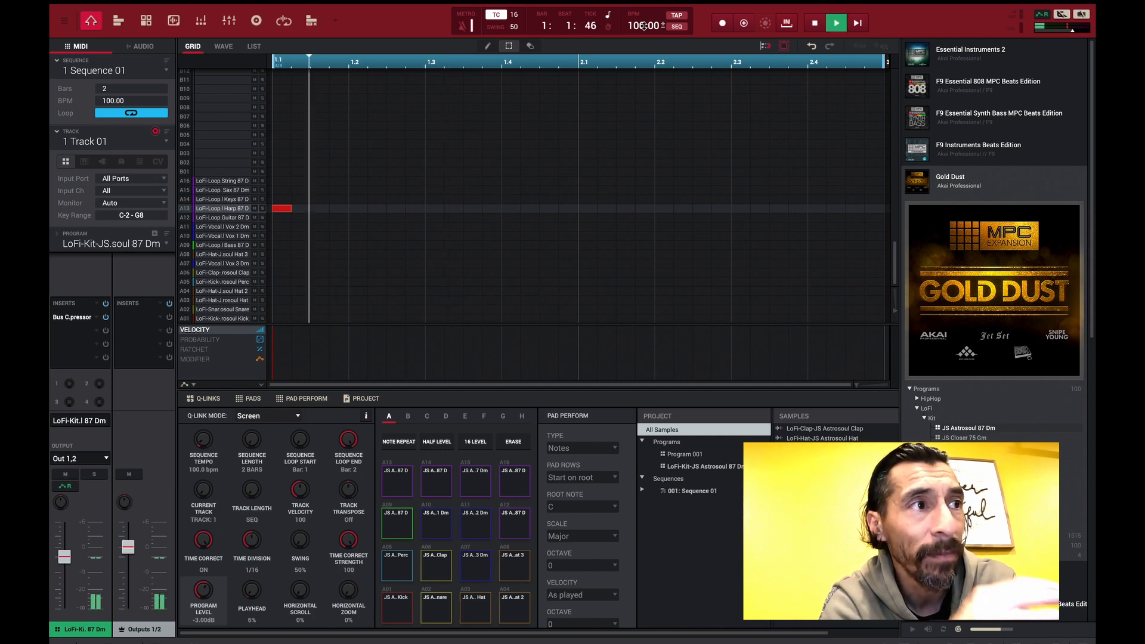
key("space")
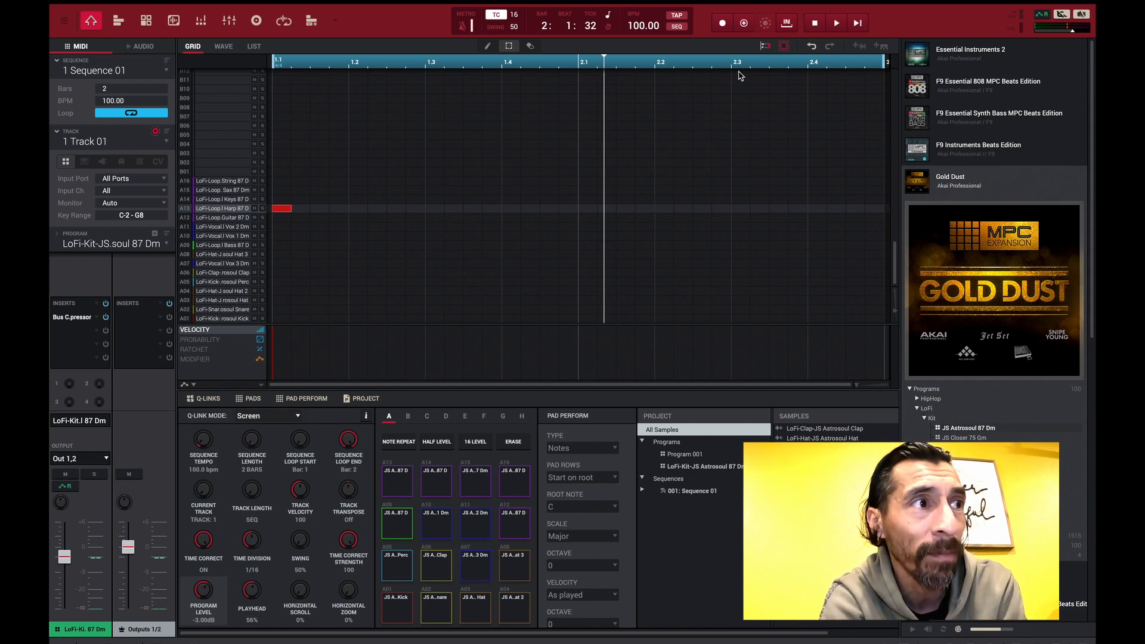
Set the sequence length to 4 bars and play back the harp loop
double_click(113, 90)
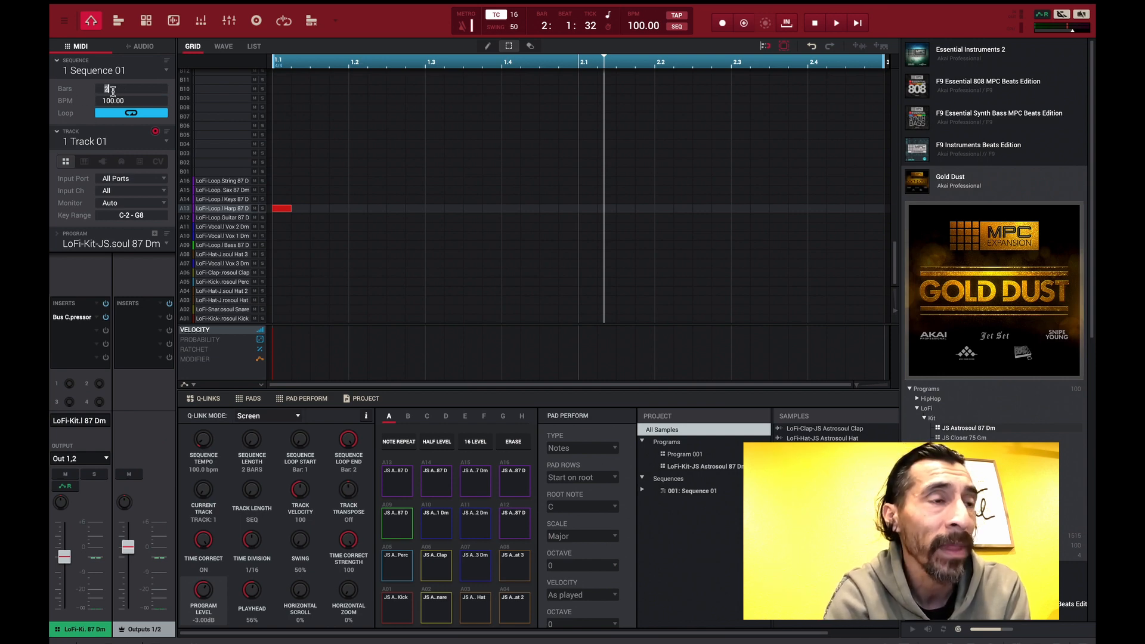
type("4")
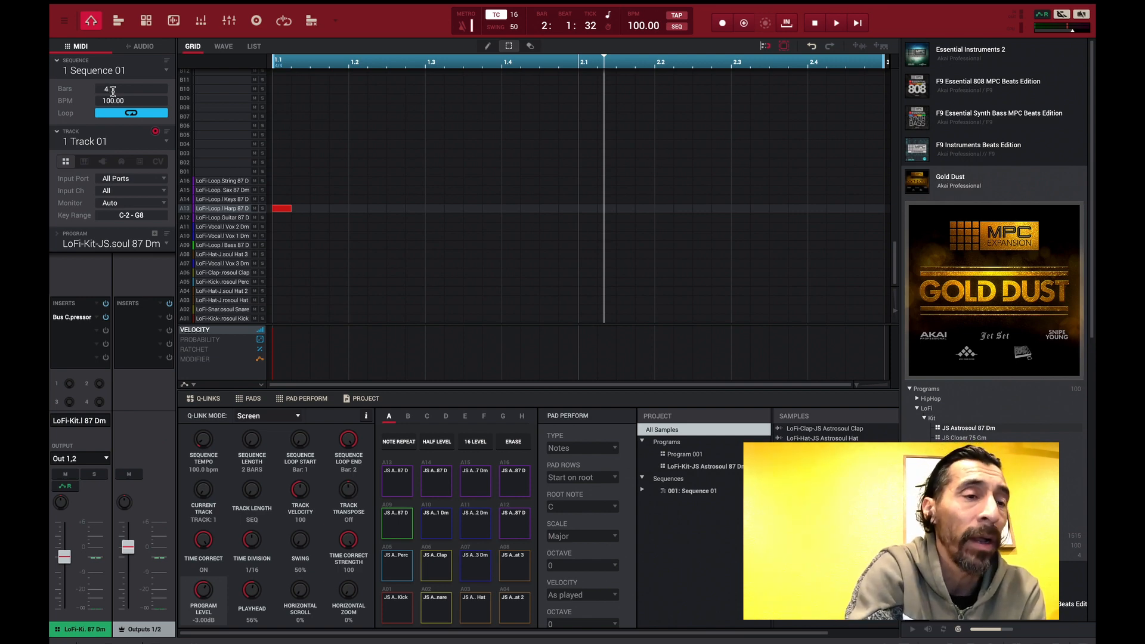
key("Return")
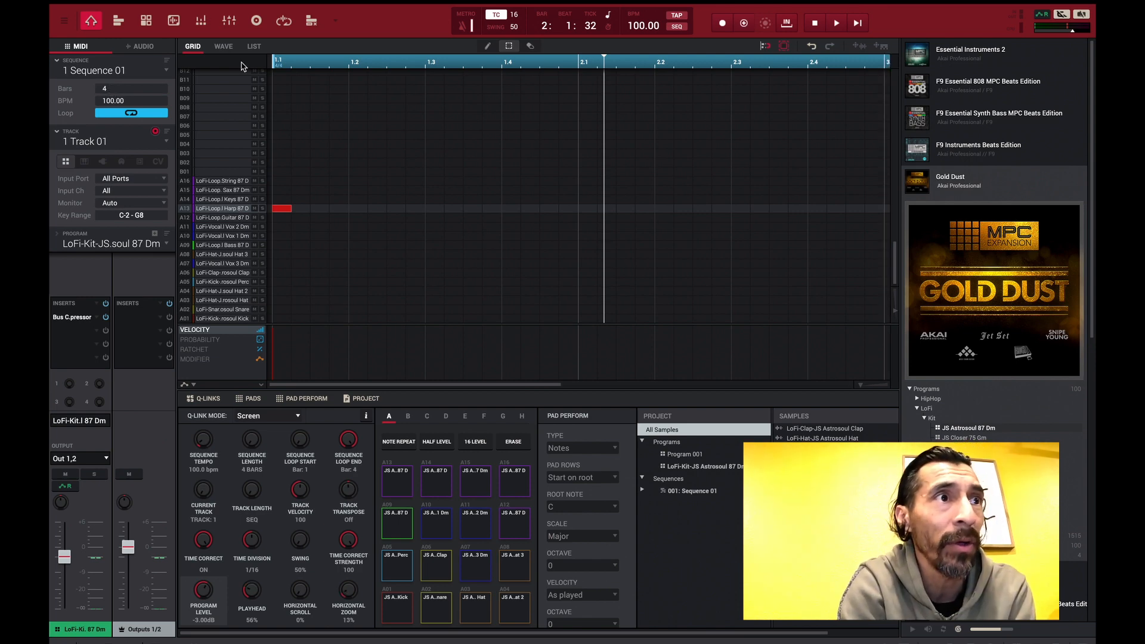
left_click_drag(392, 66, 392, 17)
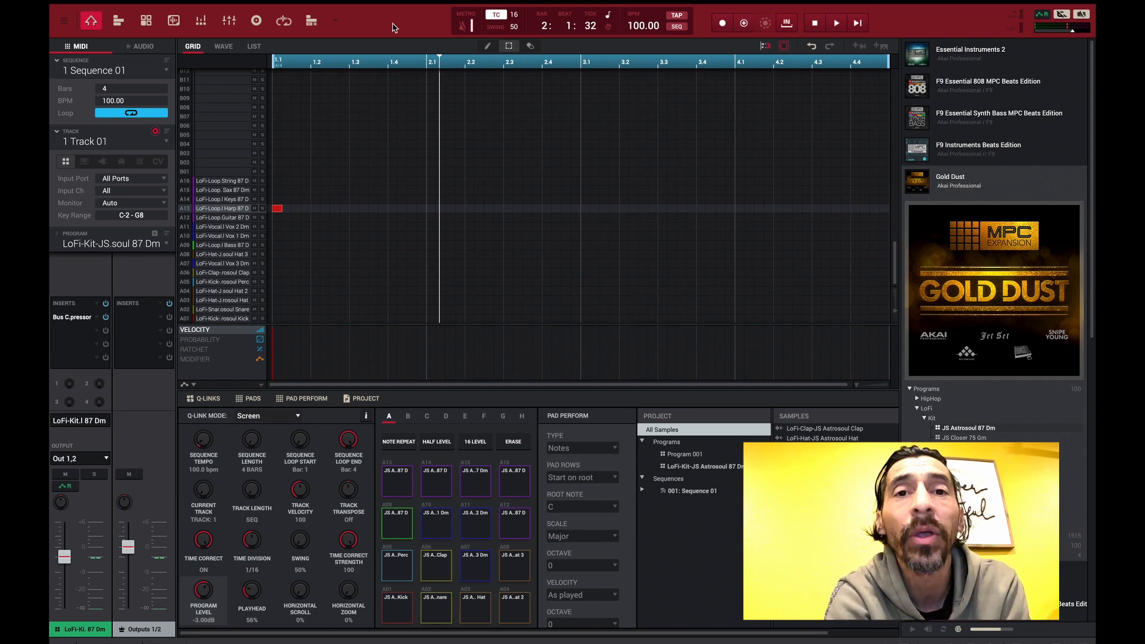
key("space")
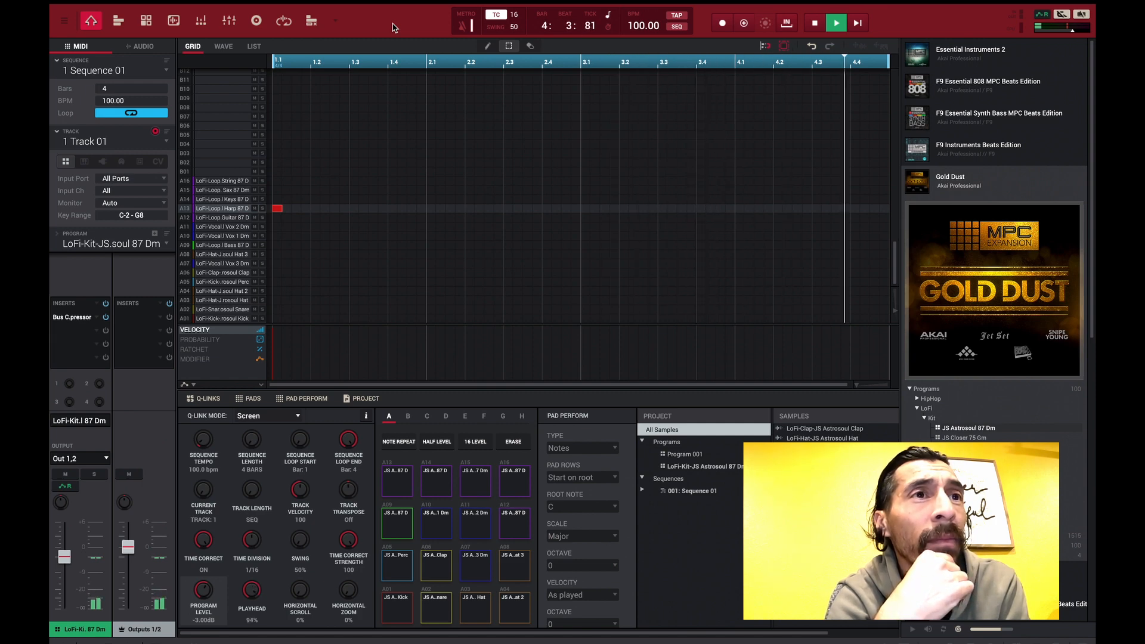
key("space")
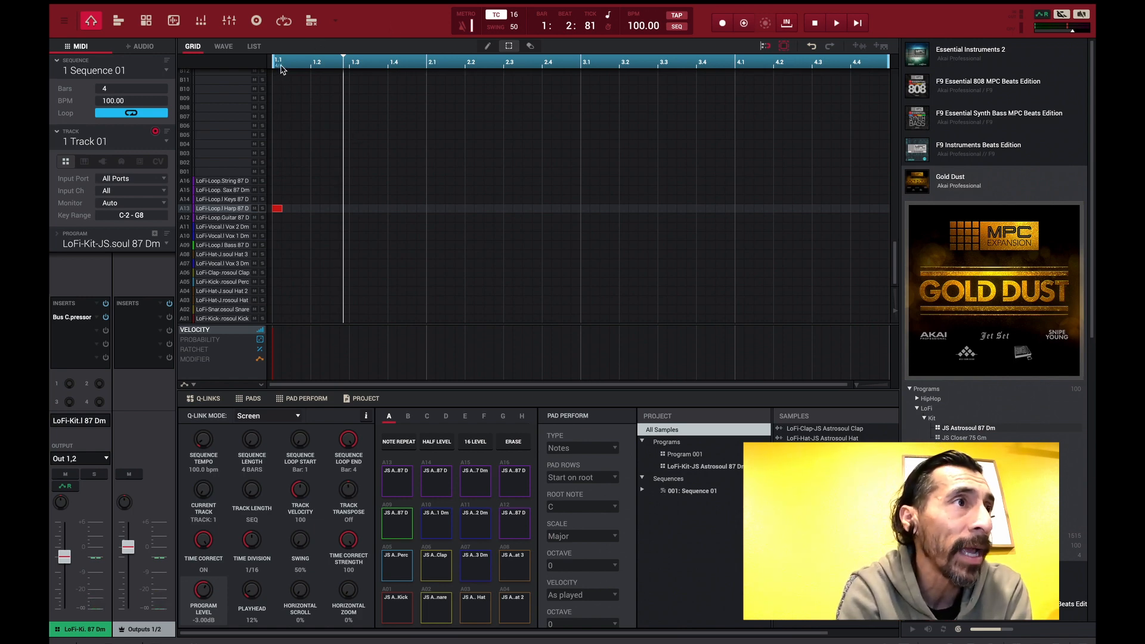
Select the kick on pad A01 and play the harp loop against the metronome
left_click_drag(302, 59, 302, 93)
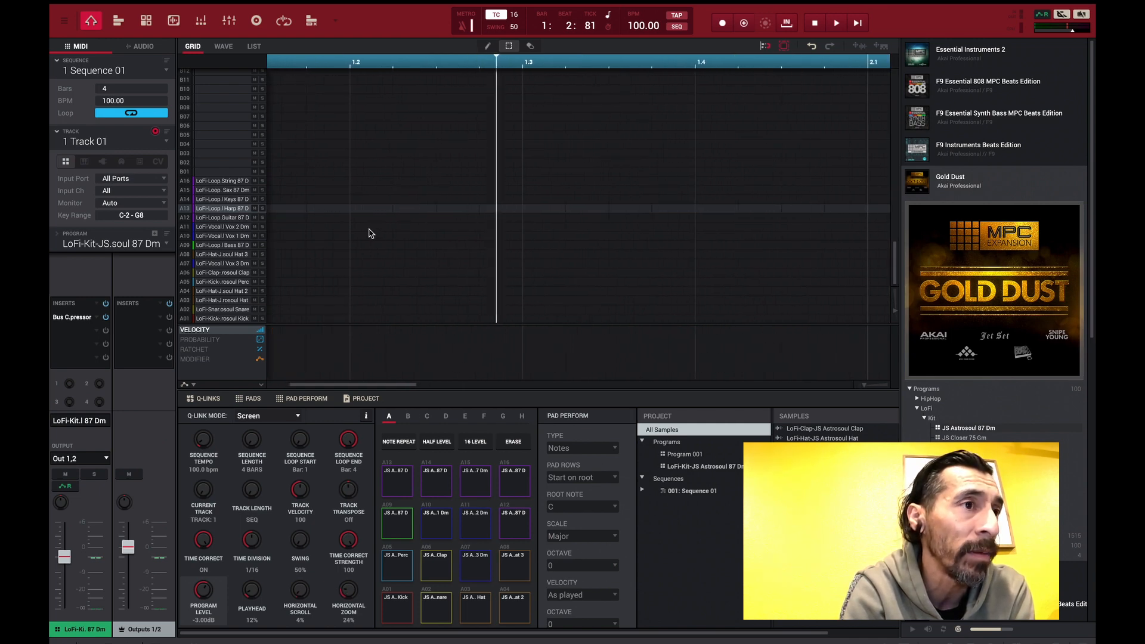
scroll(369, 233, "left", 3)
scroll(368, 233, "up", 1)
left_click_drag(478, 68, 444, 25)
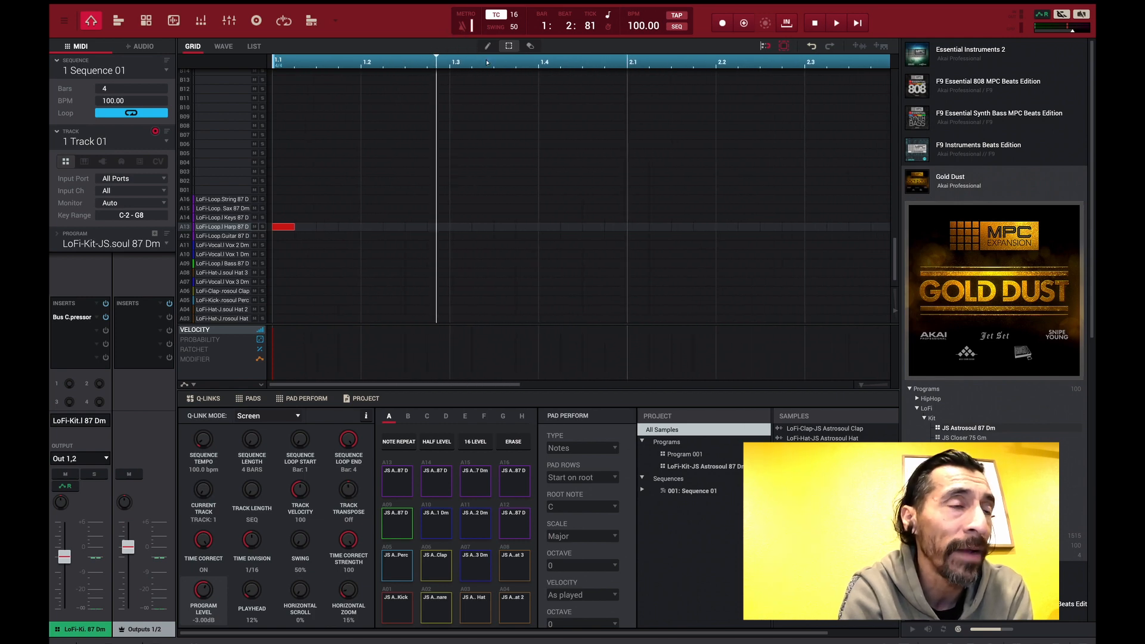
left_click_drag(491, 68, 475, 62)
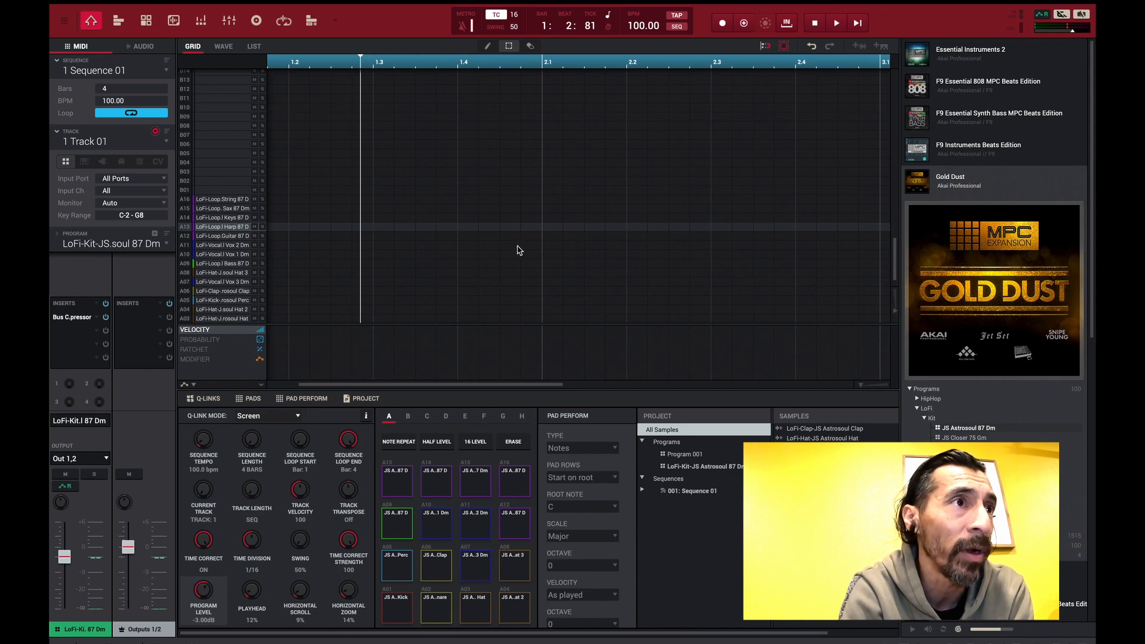
scroll(520, 250, "left", 3)
scroll(520, 250, "down", 1)
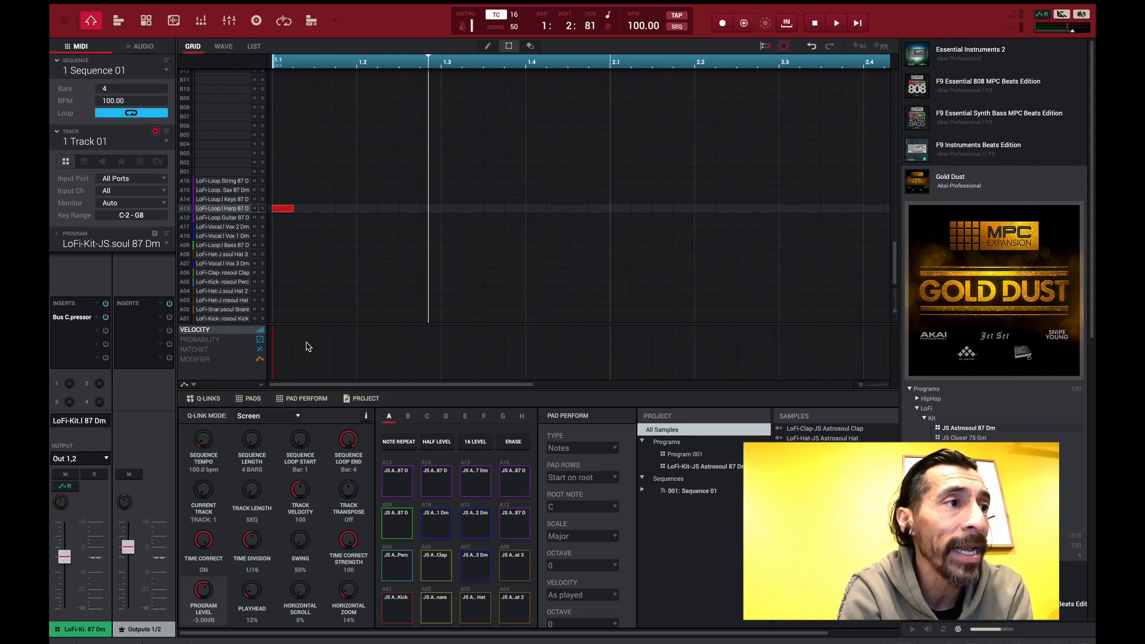
left_click(404, 619)
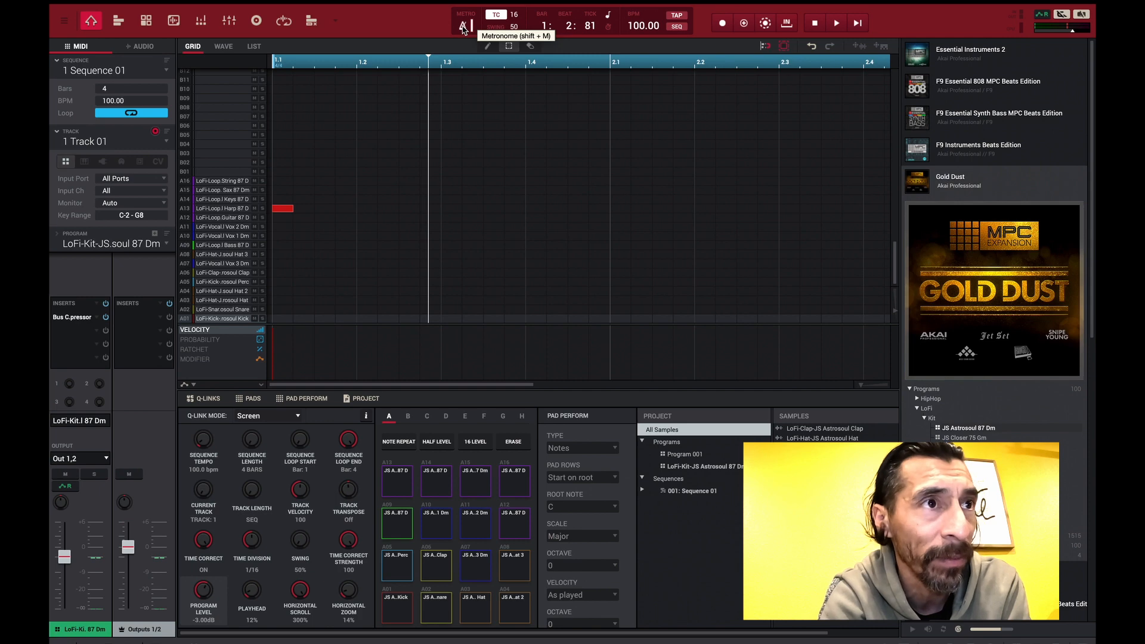
key("space")
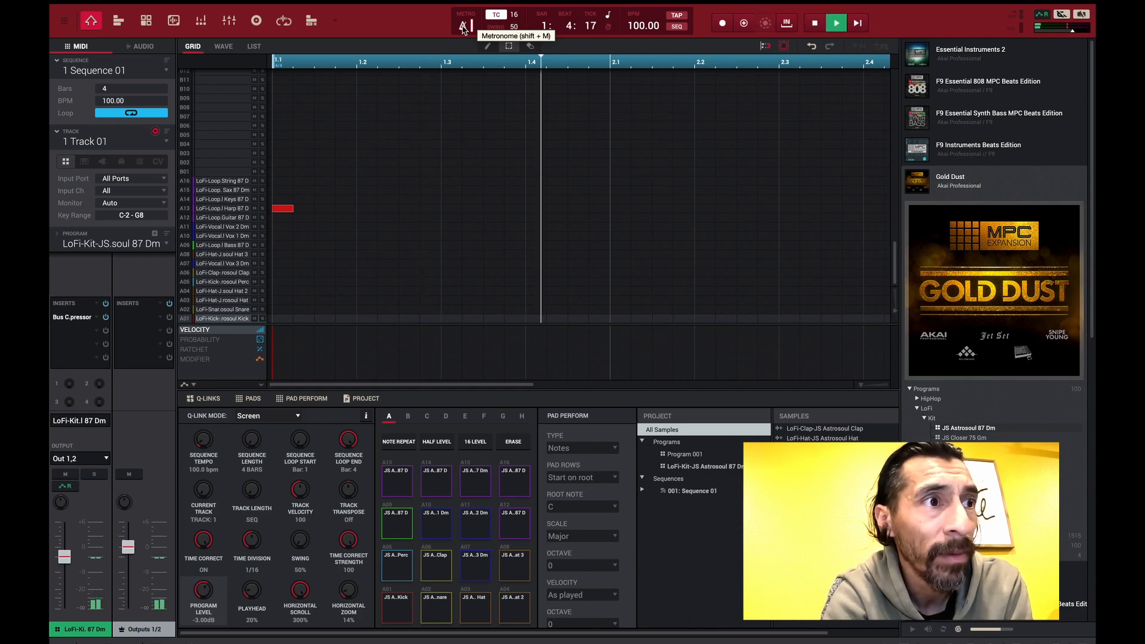
key("space")
Add kick notes on pad A01 at positions 1.1, 1.2, 1.3, 1.4 and 2.1
double_click(281, 320)
double_click(362, 320)
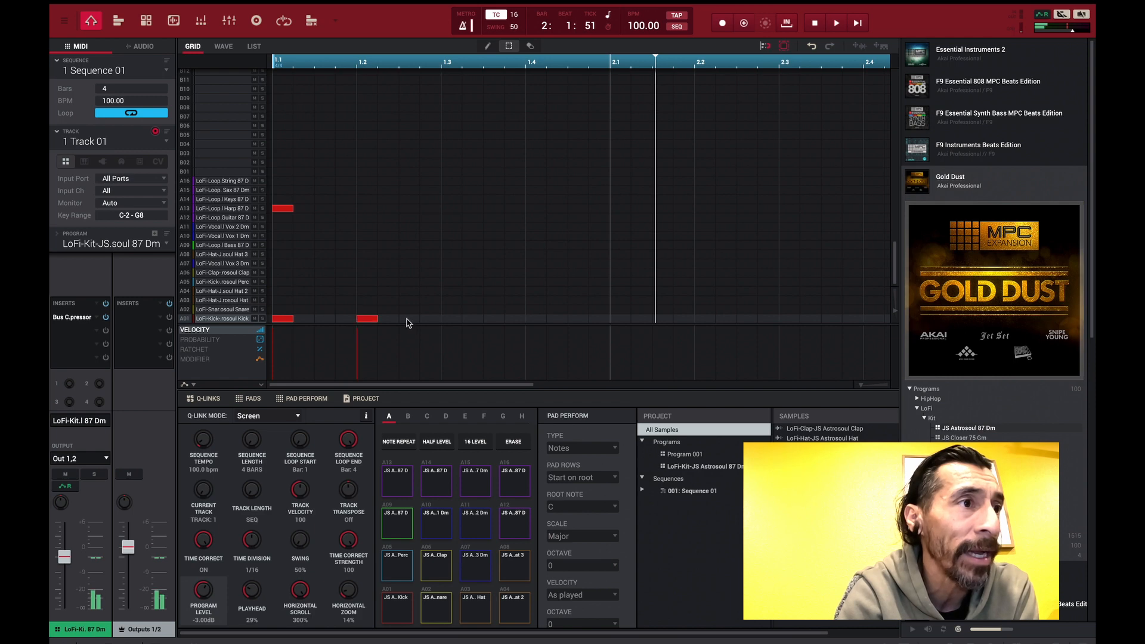
double_click(452, 320)
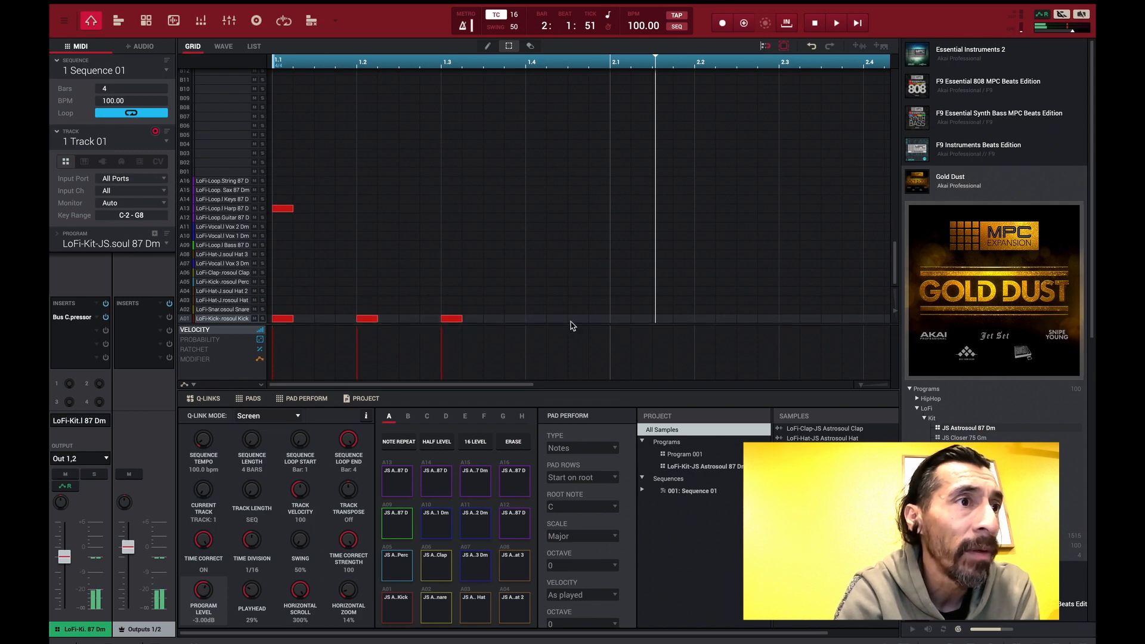
double_click(537, 320)
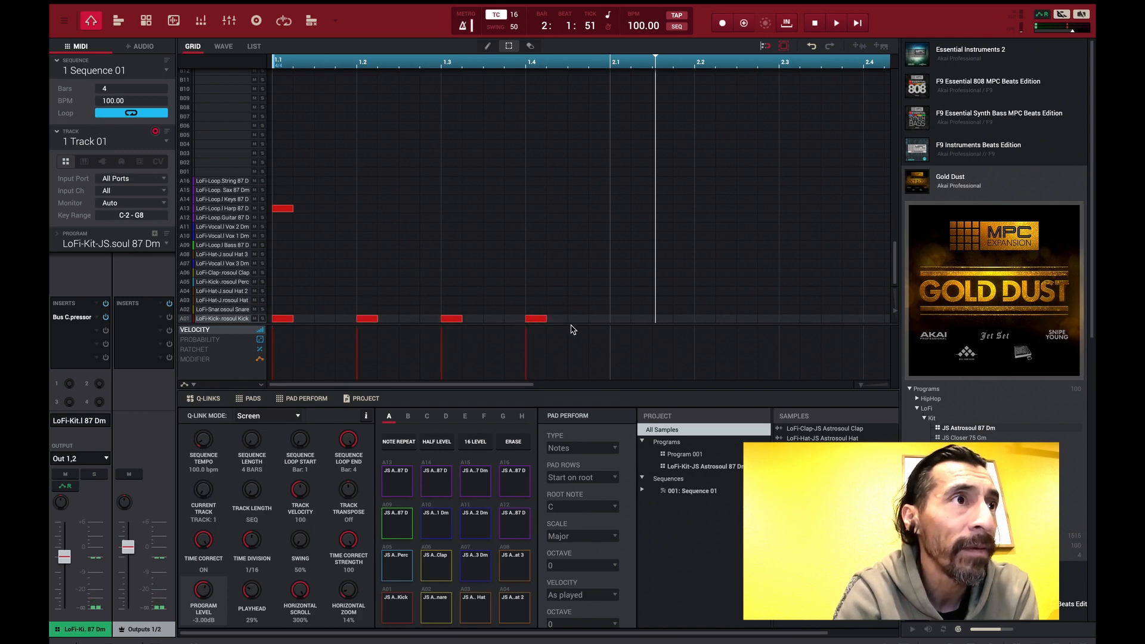
double_click(620, 321)
Continue the pad A01 kick pattern with notes at 2.2, 2.3, 2.4 and 3.1
scroll(621, 322, "right", 5)
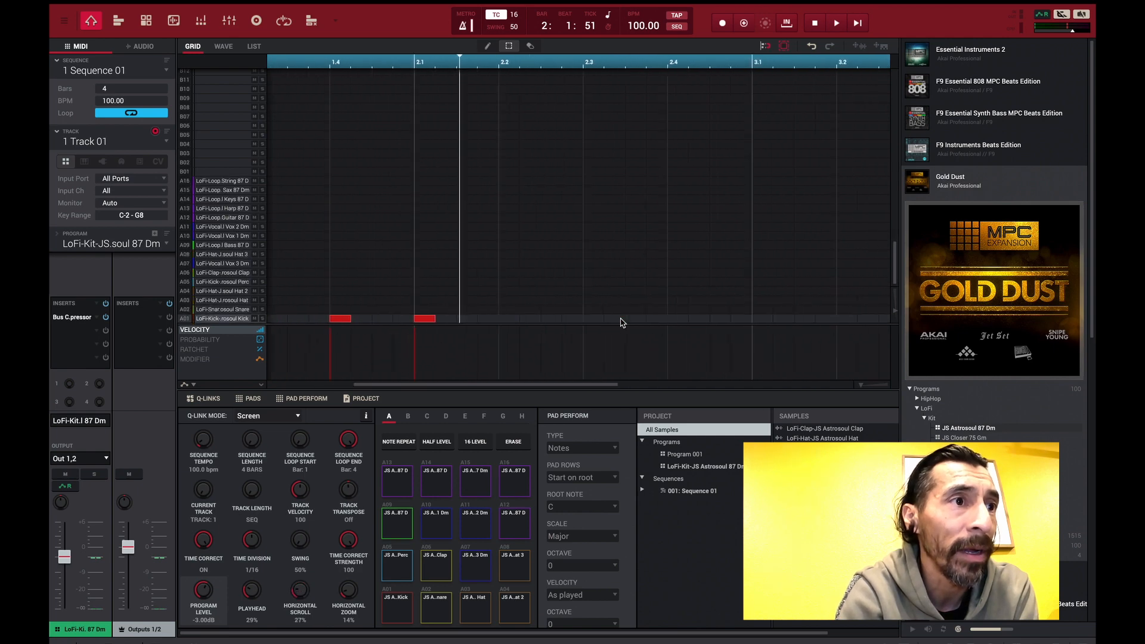
double_click(511, 320)
double_click(598, 320)
double_click(679, 320)
double_click(764, 320)
Add kick notes on pad A01 at 3.2, 3.3 and 3.4
scroll(767, 324, "right", 4)
scroll(767, 324, "up", 3)
scroll(766, 324, "right", 1)
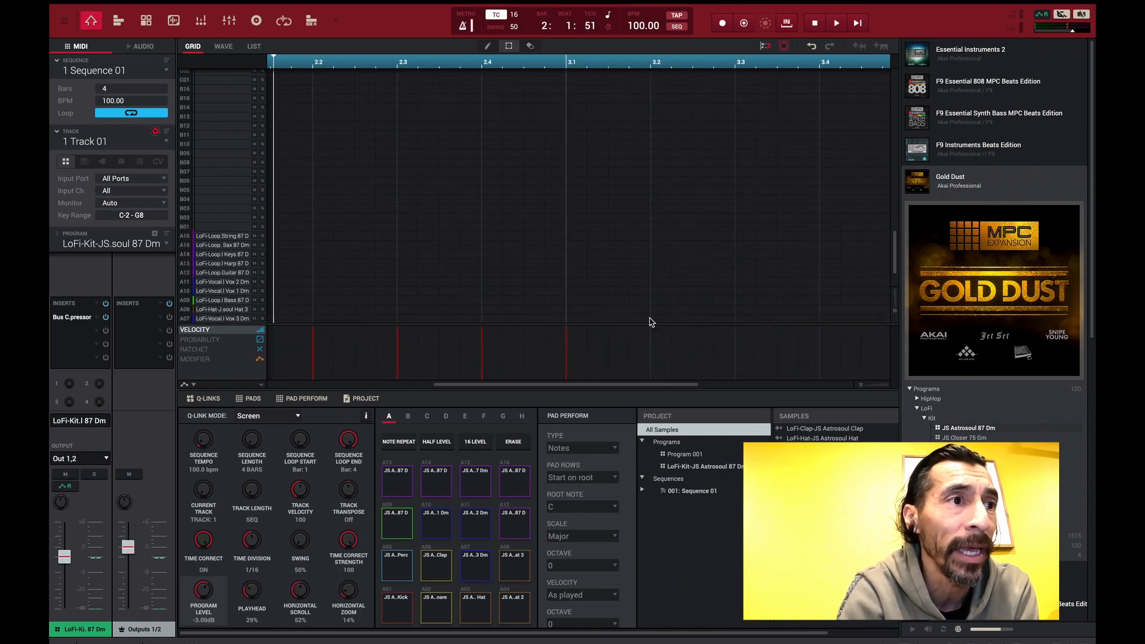
scroll(652, 322, "down", 3)
scroll(652, 322, "left", 3)
double_click(689, 321)
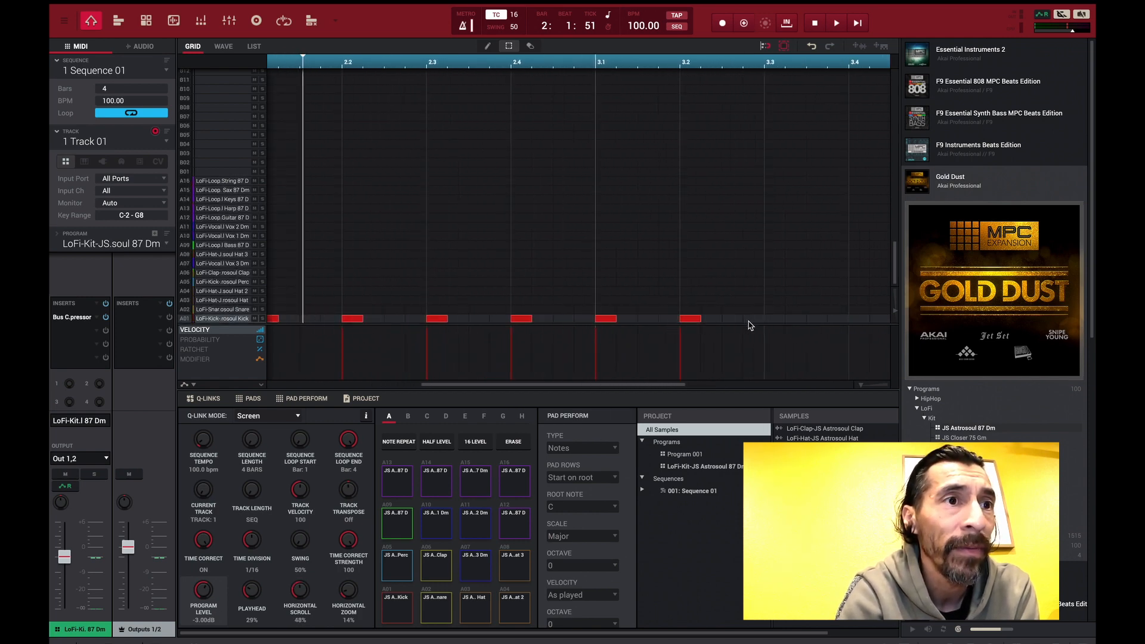
double_click(778, 320)
double_click(860, 320)
Play back the harp loop with the kick pattern, with the metronome off
left_click_drag(687, 62, 689, 43)
key("space")
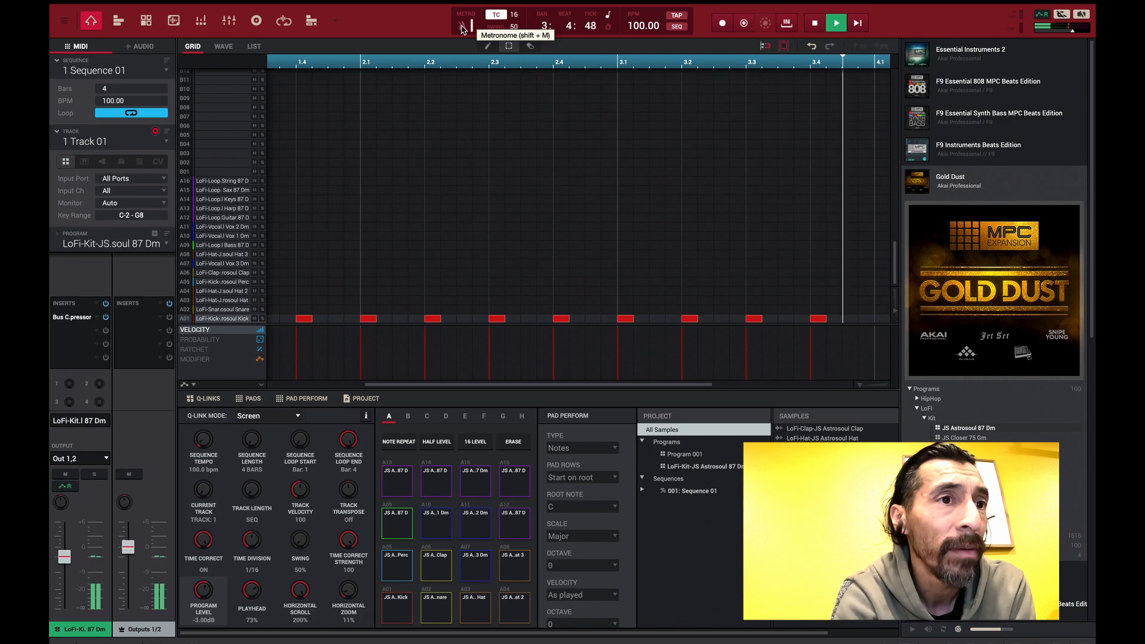
key("space")
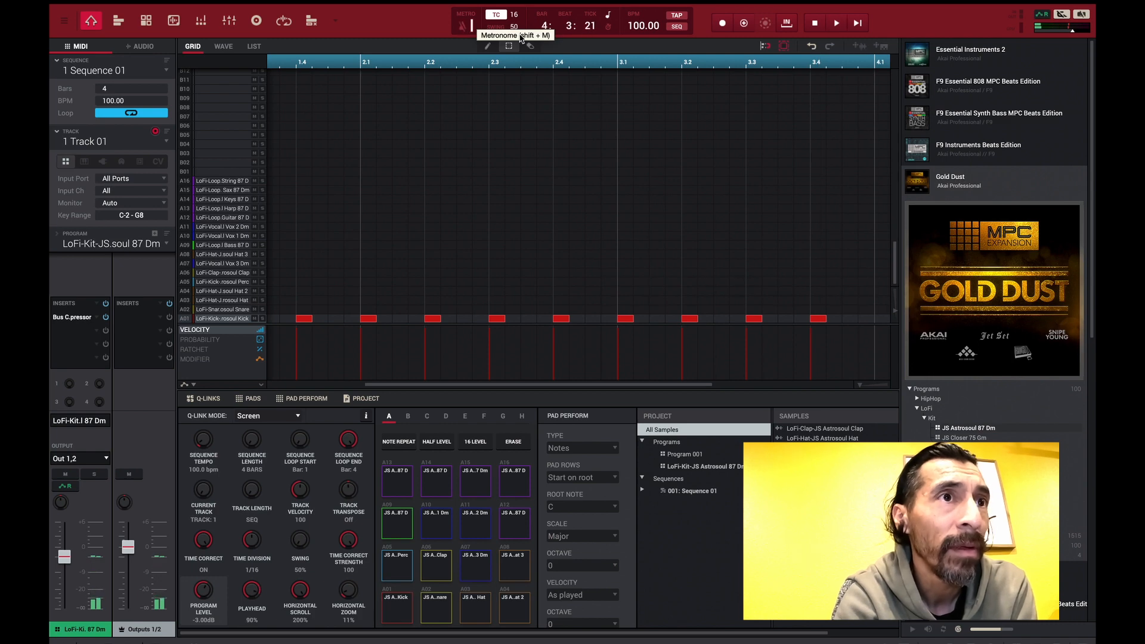
Complete bar 4 with kick notes on pad A01 at 4.1, 4.2, 4.3 and 4.4
left_click_drag(855, 63, 844, 45)
scroll(821, 205, "left", 1)
scroll(821, 205, "right", 5)
scroll(822, 204, "up", 4)
scroll(821, 204, "right", 3)
scroll(821, 205, "down", 3)
scroll(760, 216, "down", 1)
scroll(716, 233, "left", 1)
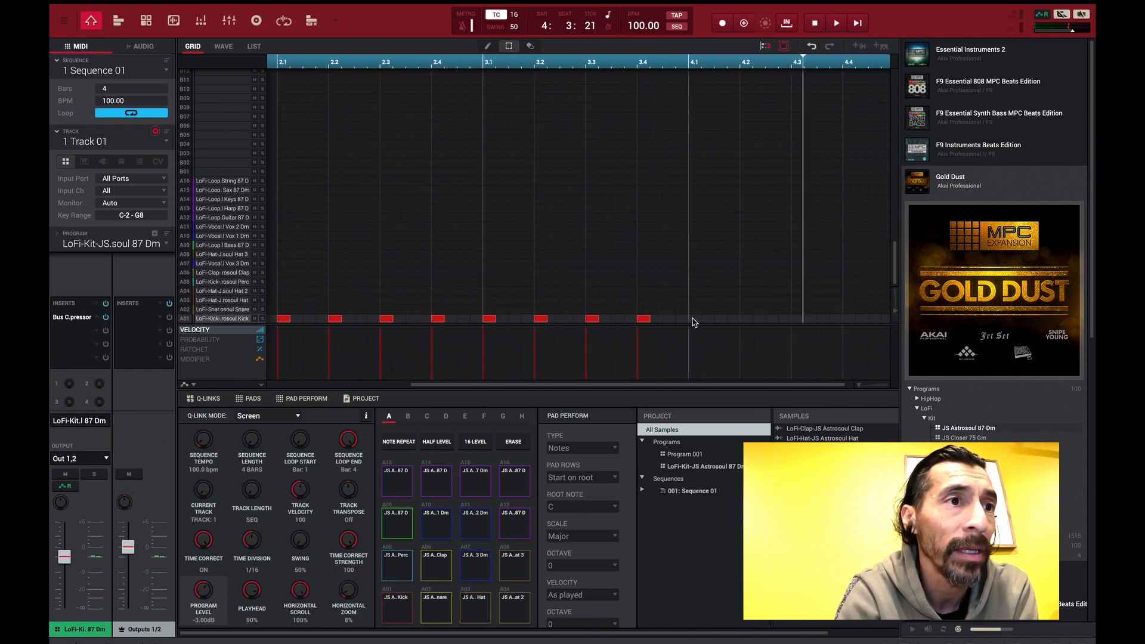
left_click(696, 319)
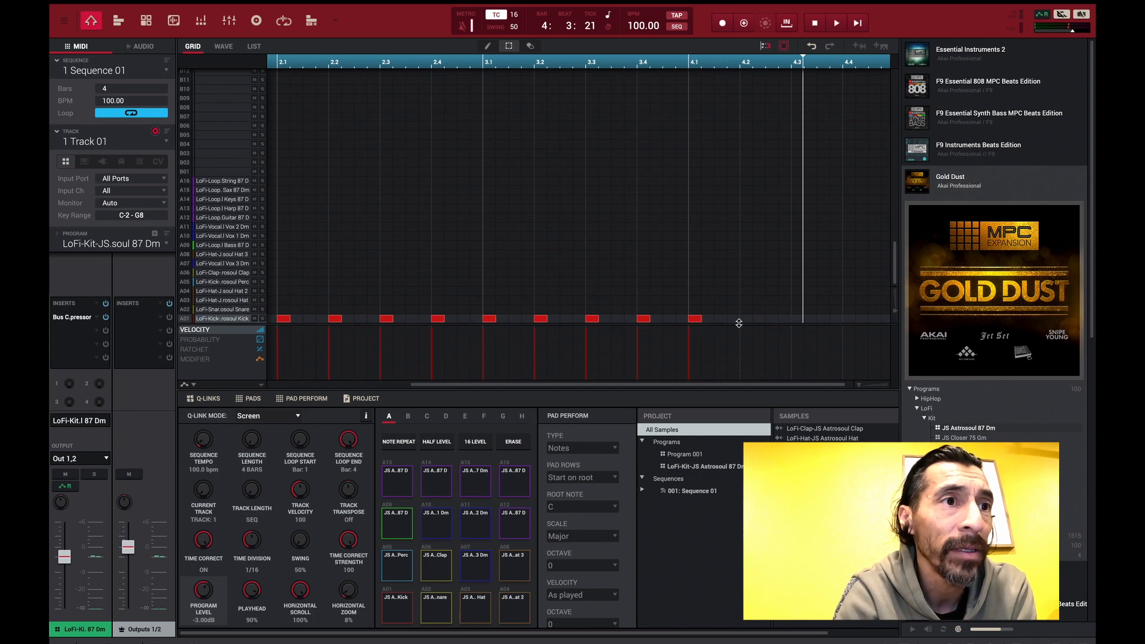
left_click(750, 320)
left_click(799, 321)
left_click(851, 322)
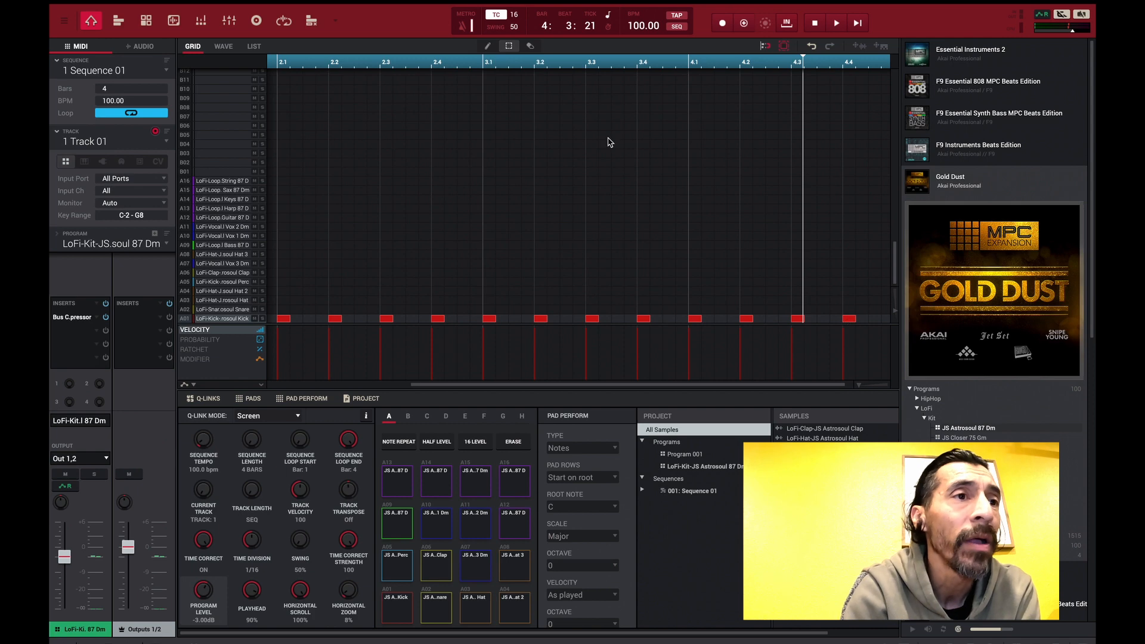
Show all four bars in the grid and play the sequence from the start
left_click_drag(608, 68, 602, 30)
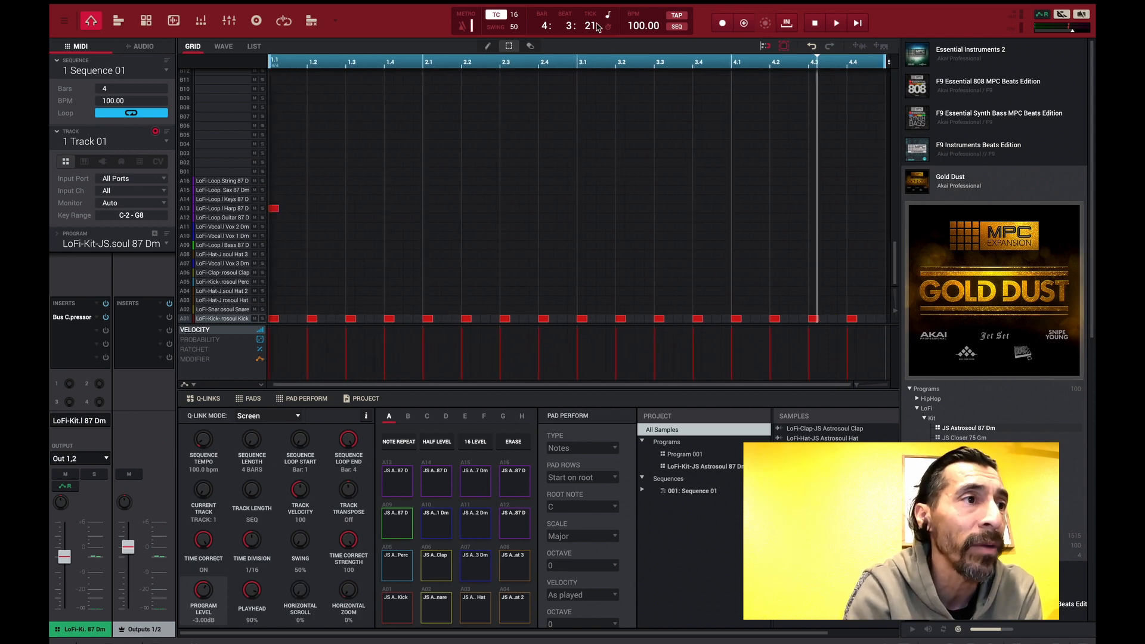
key("space")
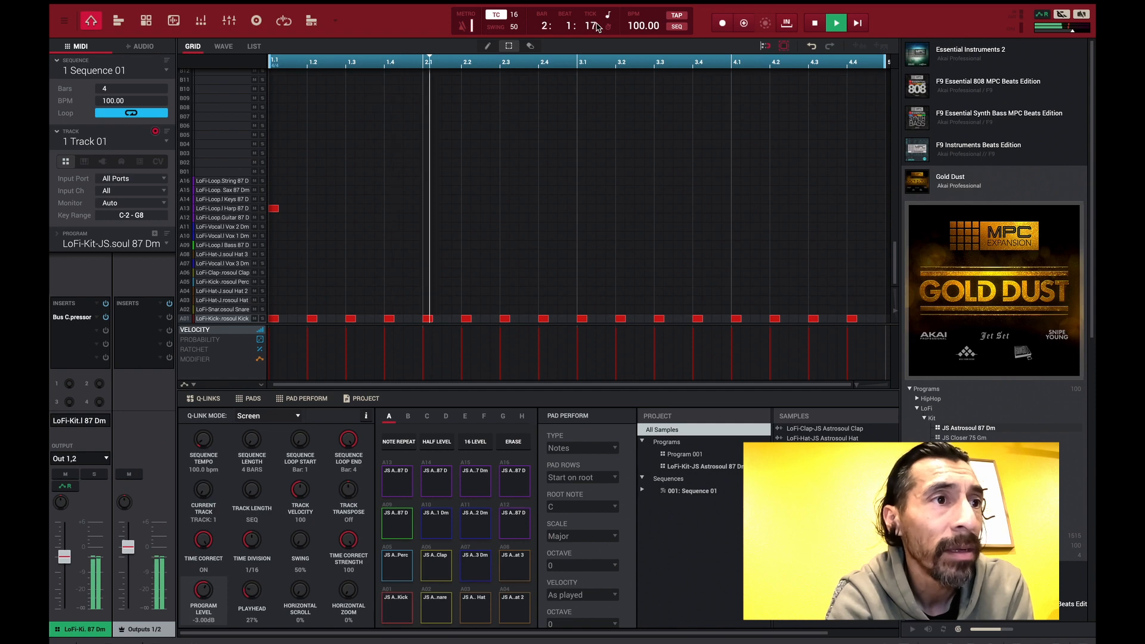
key("space")
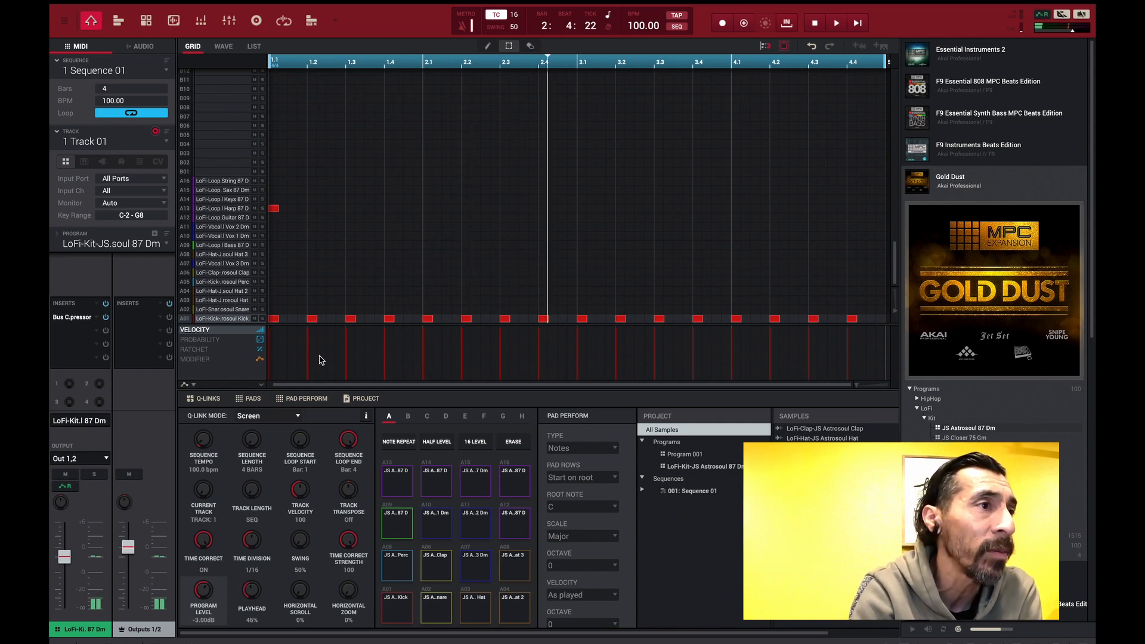
Audition the snare on pad A02, replace the kick note at 1.2 with a snare note, and play it back
left_click(434, 607)
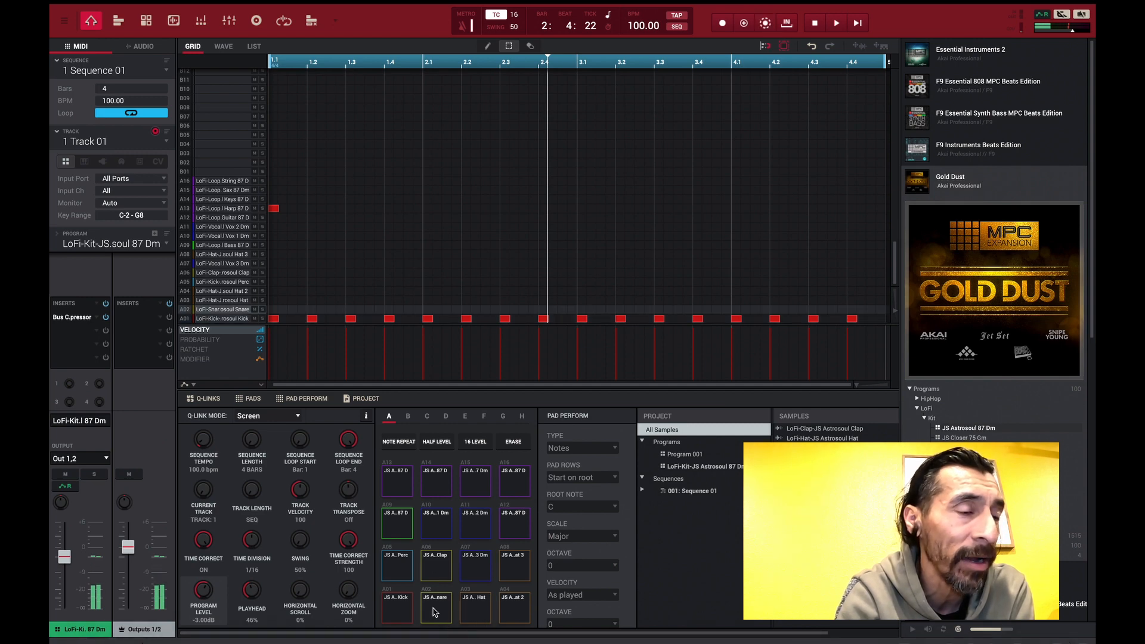
left_click(434, 574)
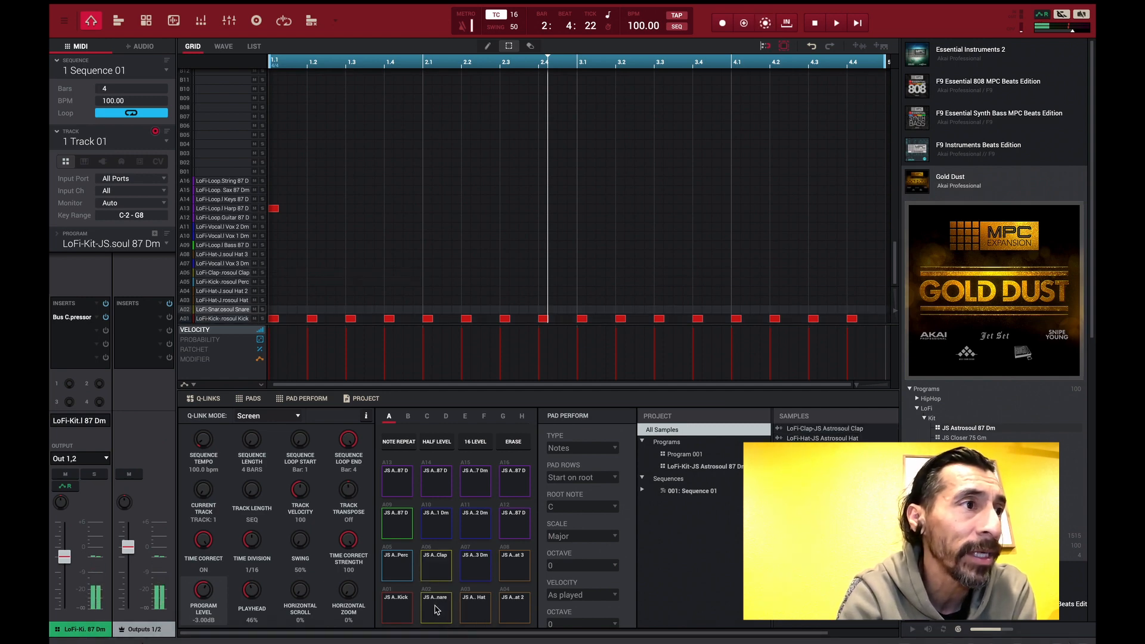
left_click(313, 319)
key("space")
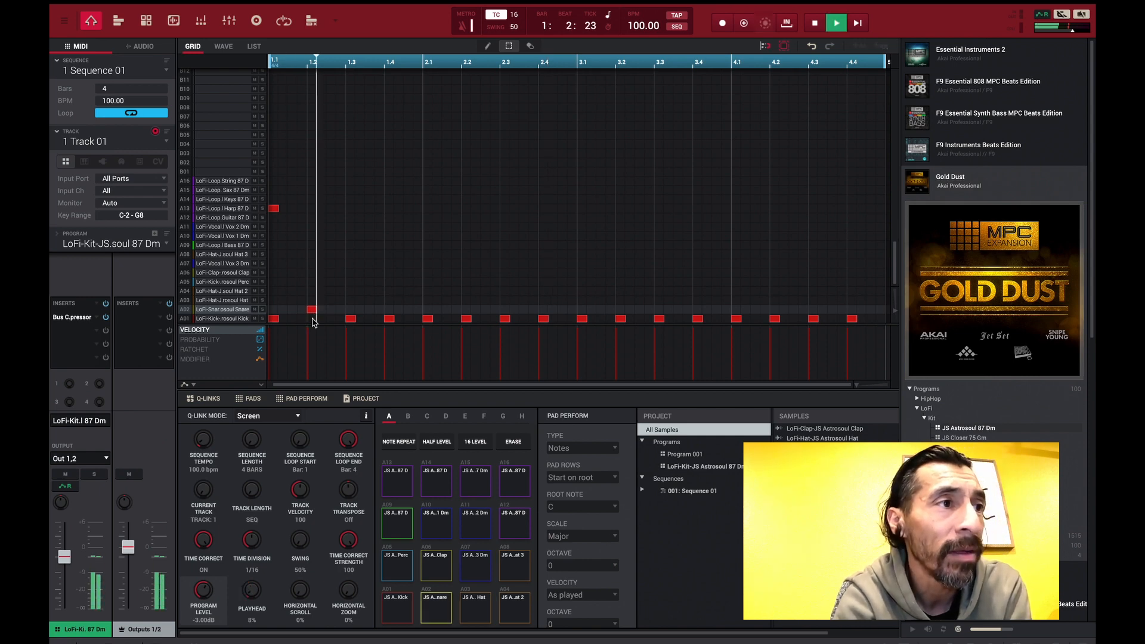
key("space")
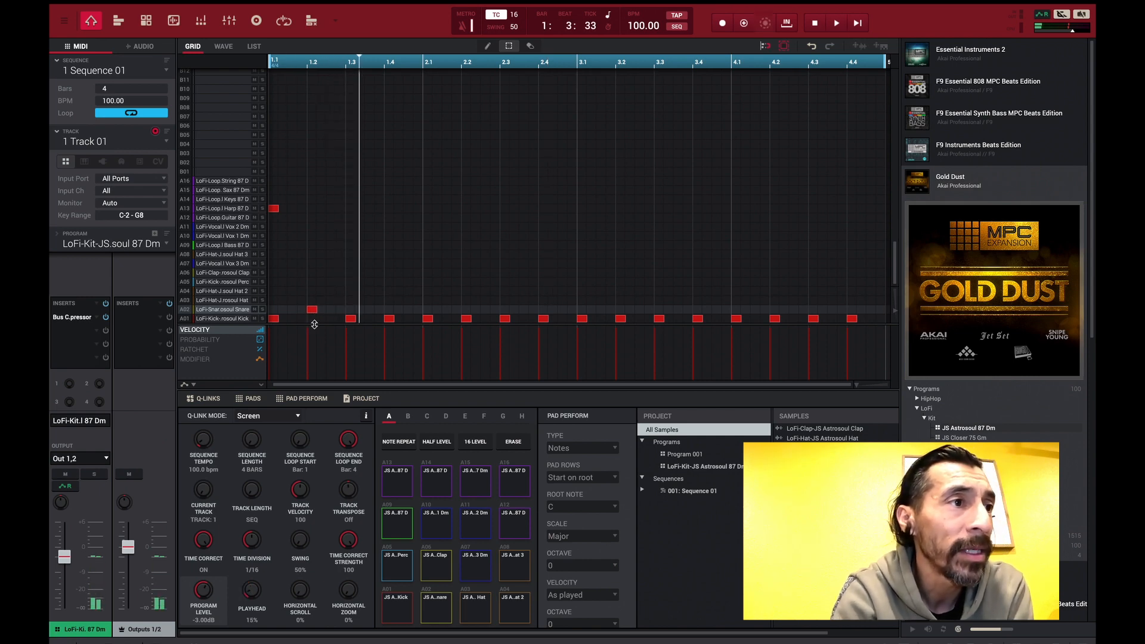
Place snare notes on pad A02 at 1.4, 2.2 and 2.4, replacing the kicks at 1.4 and 2.4
left_click(389, 319)
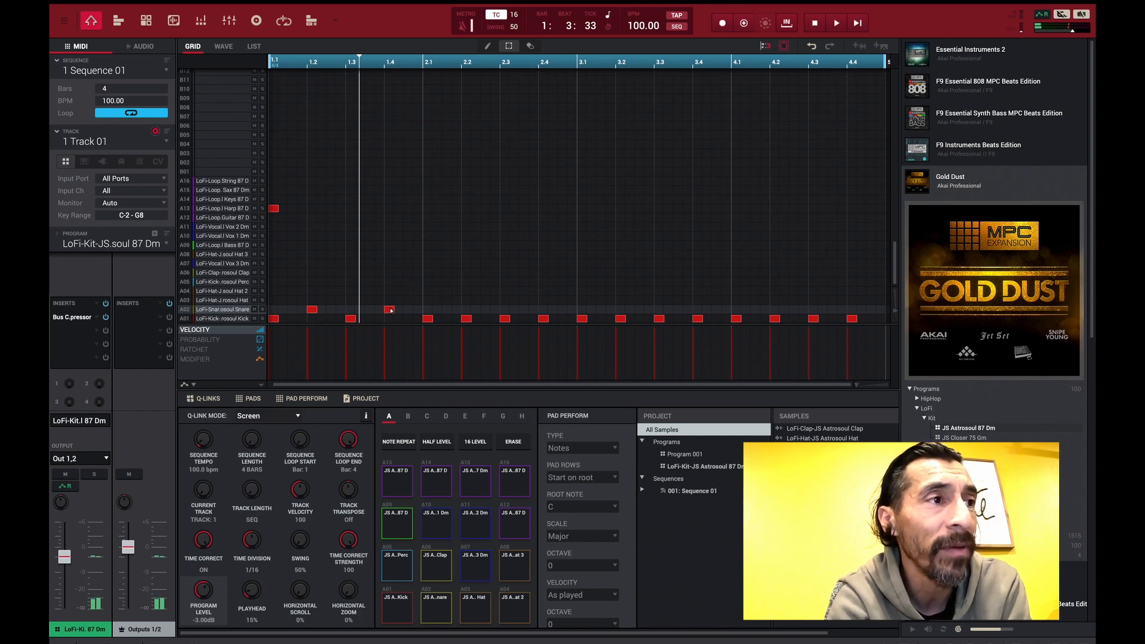
key("space")
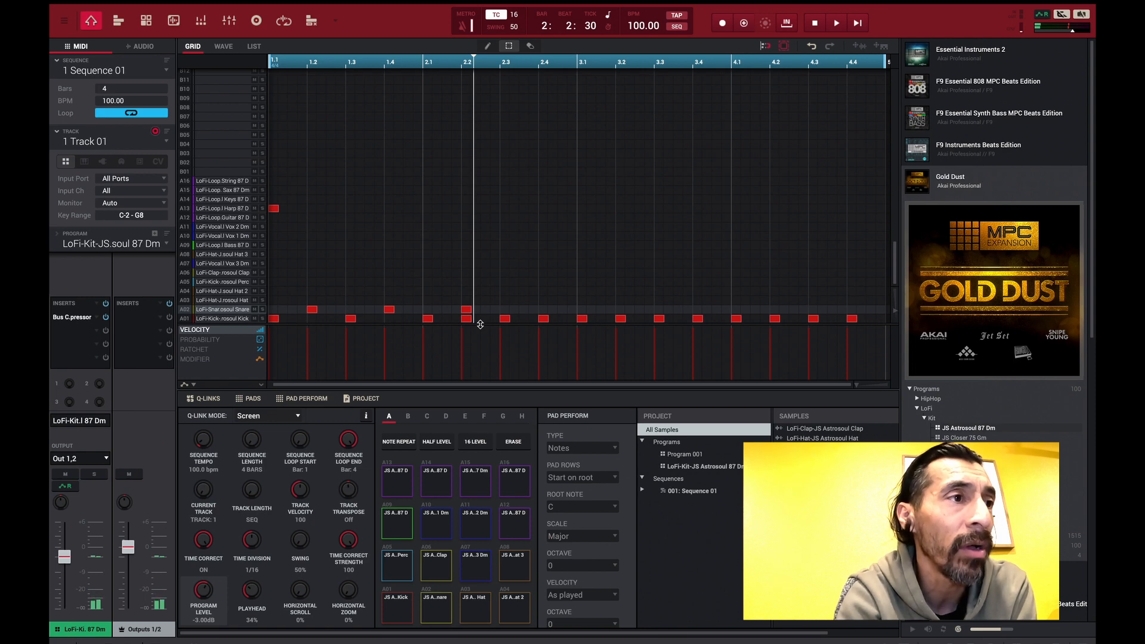
key("space")
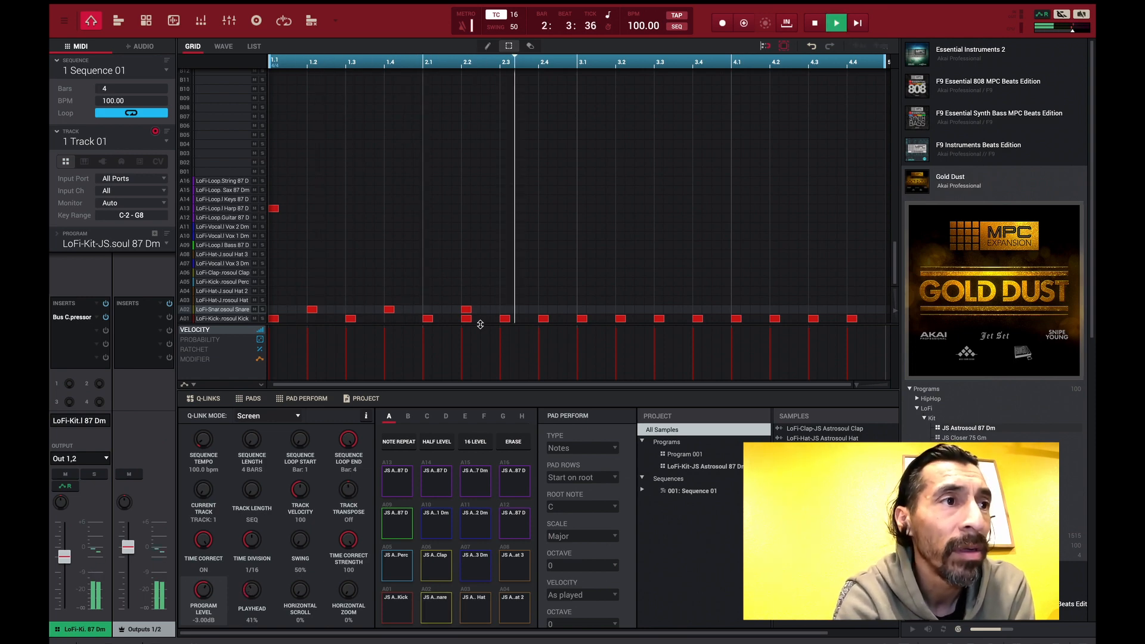
key("space")
left_click(544, 318)
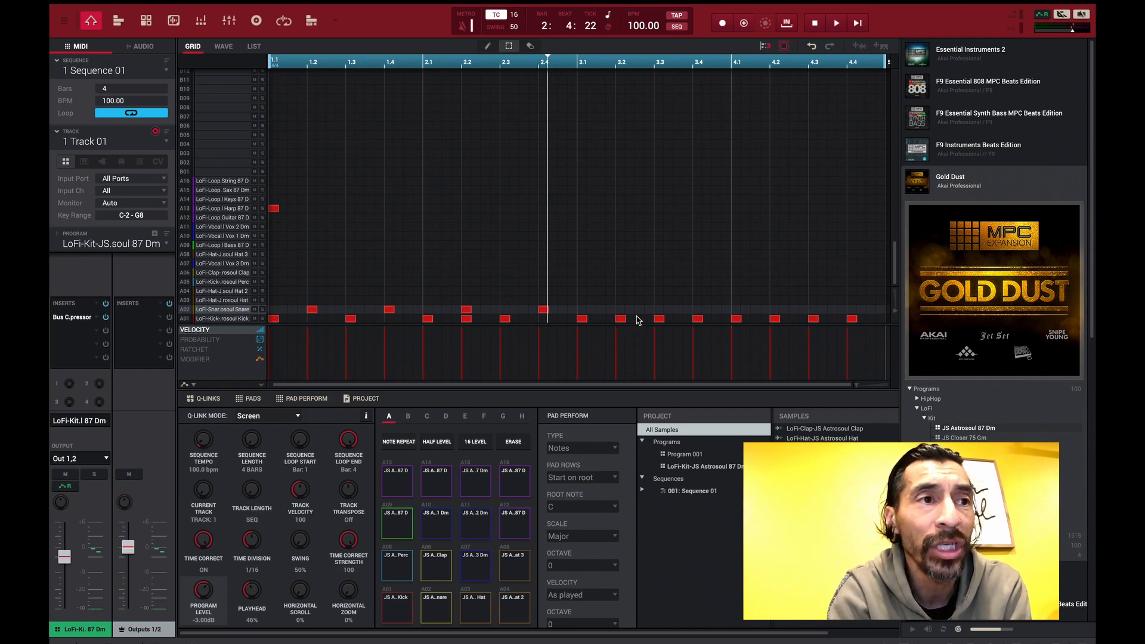
Delete all the kick notes in bars 3 and 4
left_click_drag(577, 311, 898, 332)
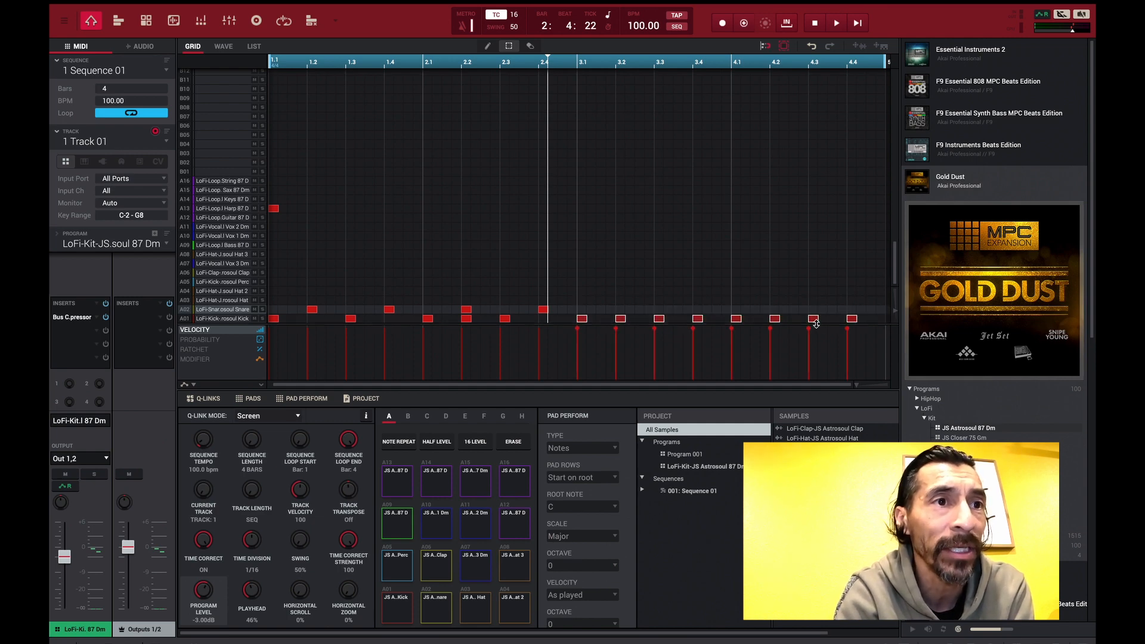
key("Delete")
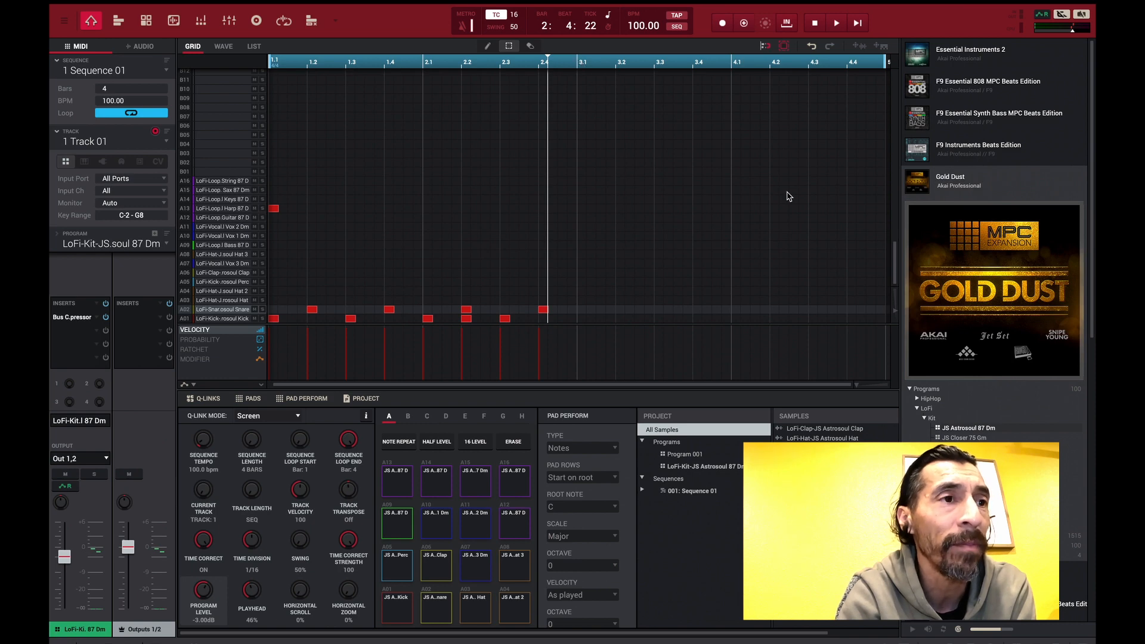
Copy the kick and snare notes of bars 1 and 2 to position 3.1 and play the sequence
left_click_drag(277, 290, 555, 343)
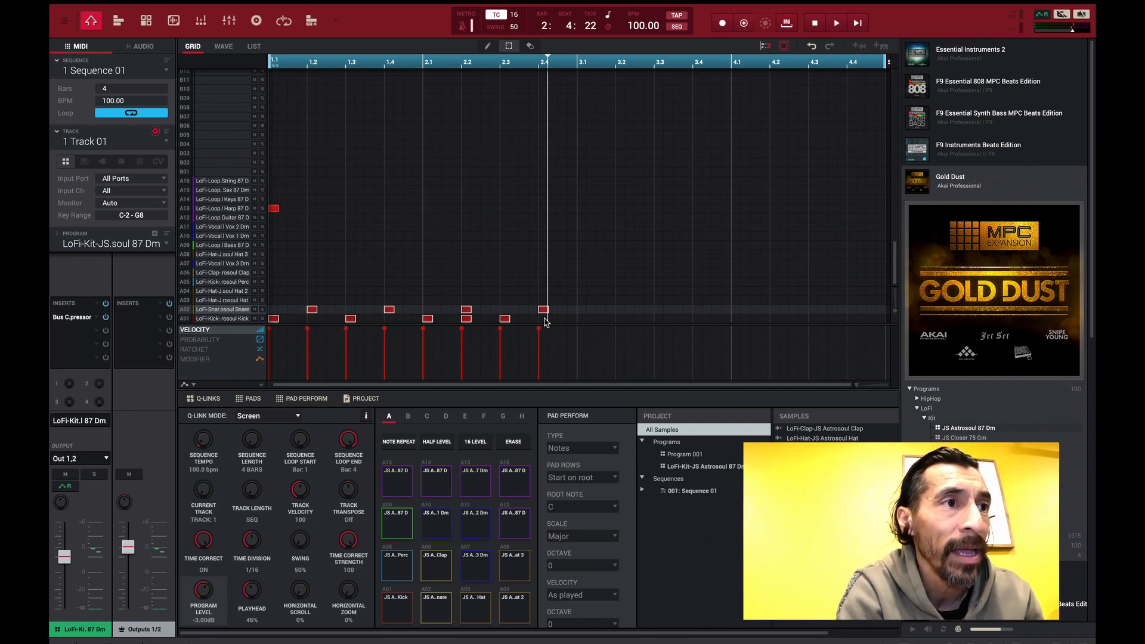
left_click_drag(547, 58, 582, 60)
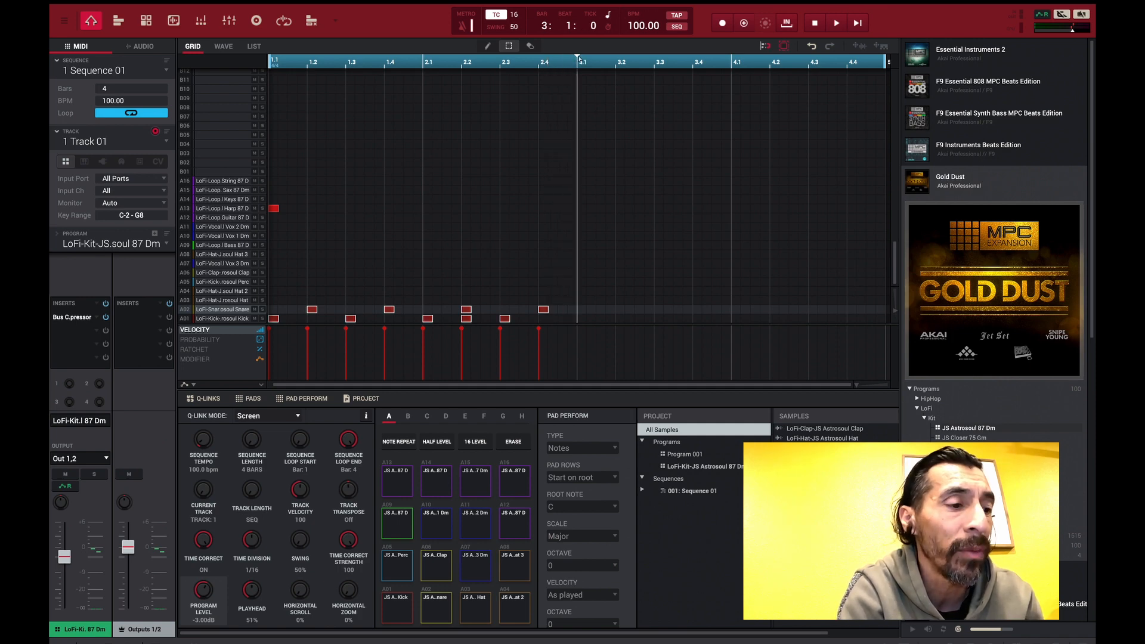
key("ctrl+v")
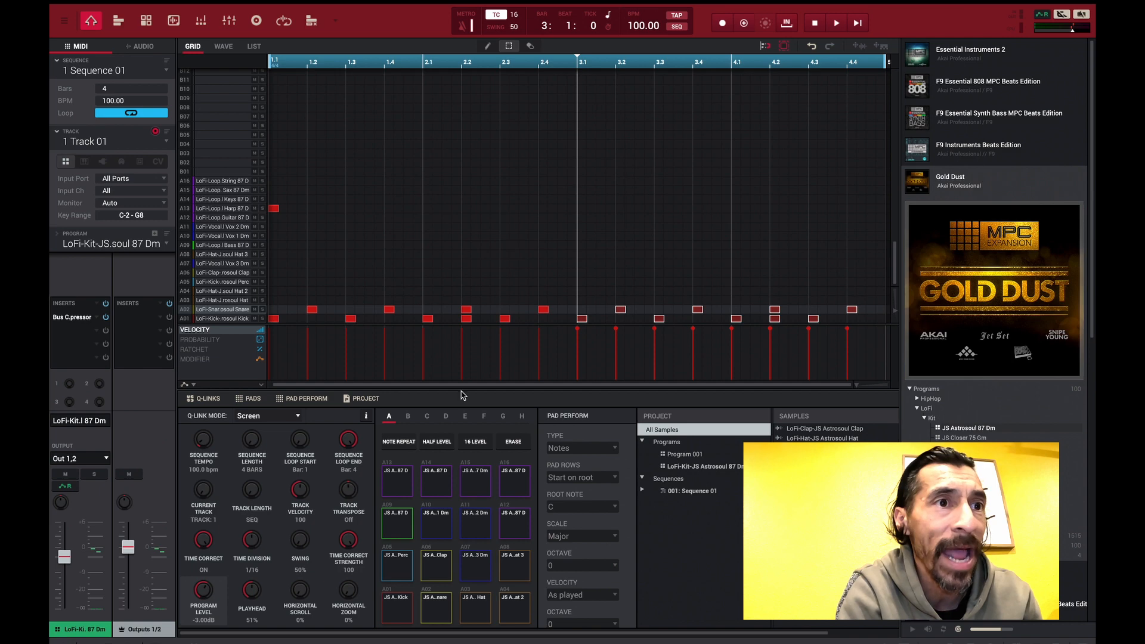
key("space")
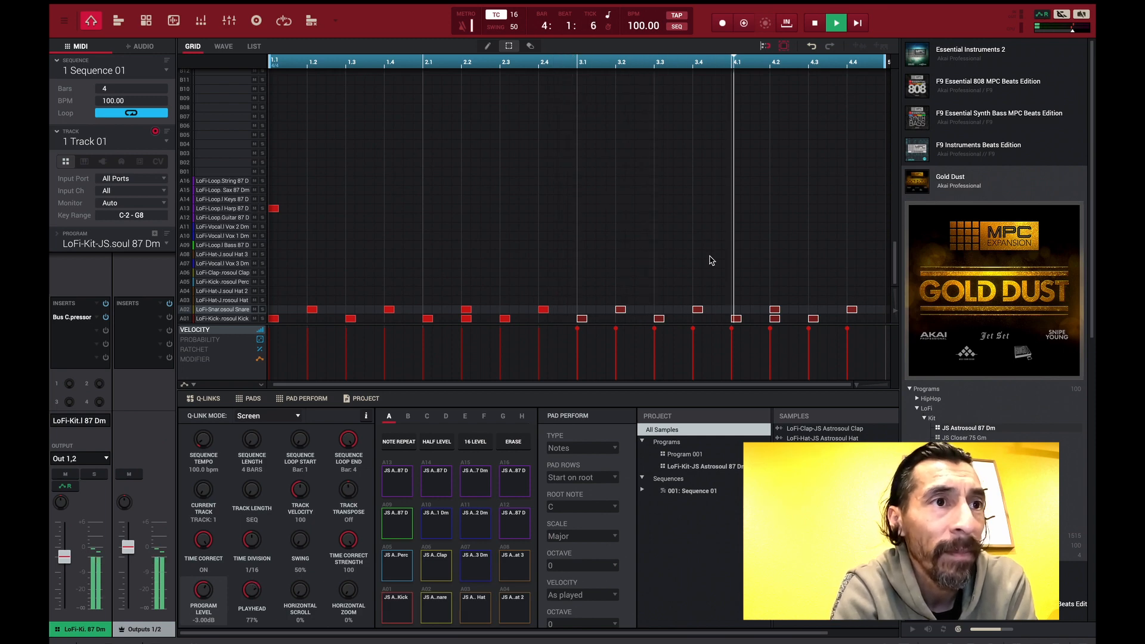
key("space")
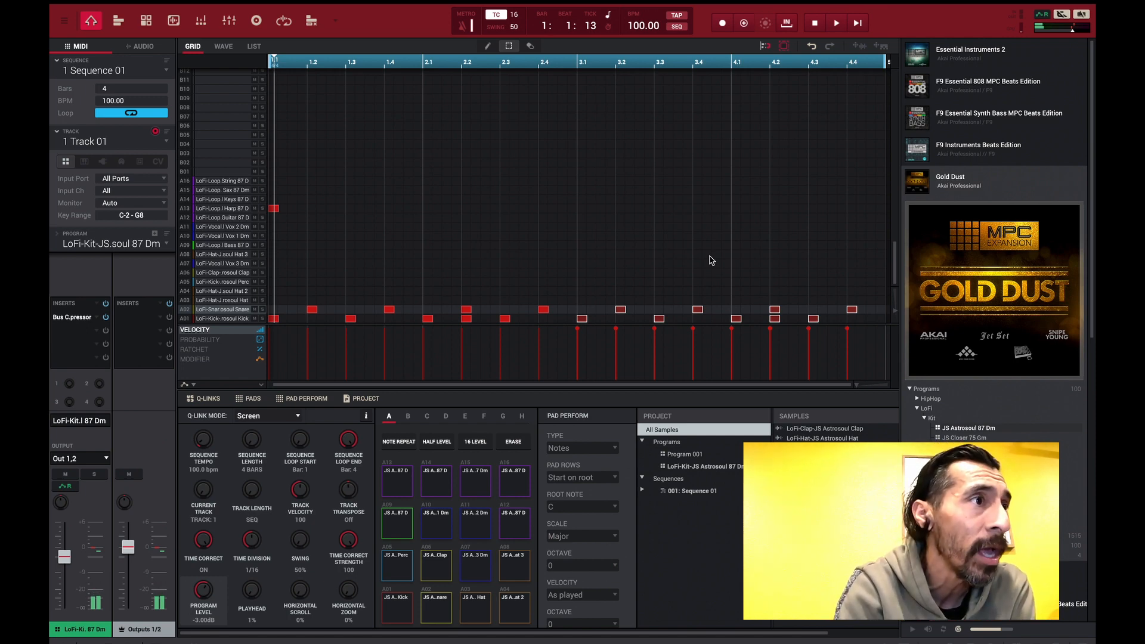
Fill bar 1 with hat notes on pad A03, one on every sixteenth from 1.1 through the end of 1.4
left_click(272, 305)
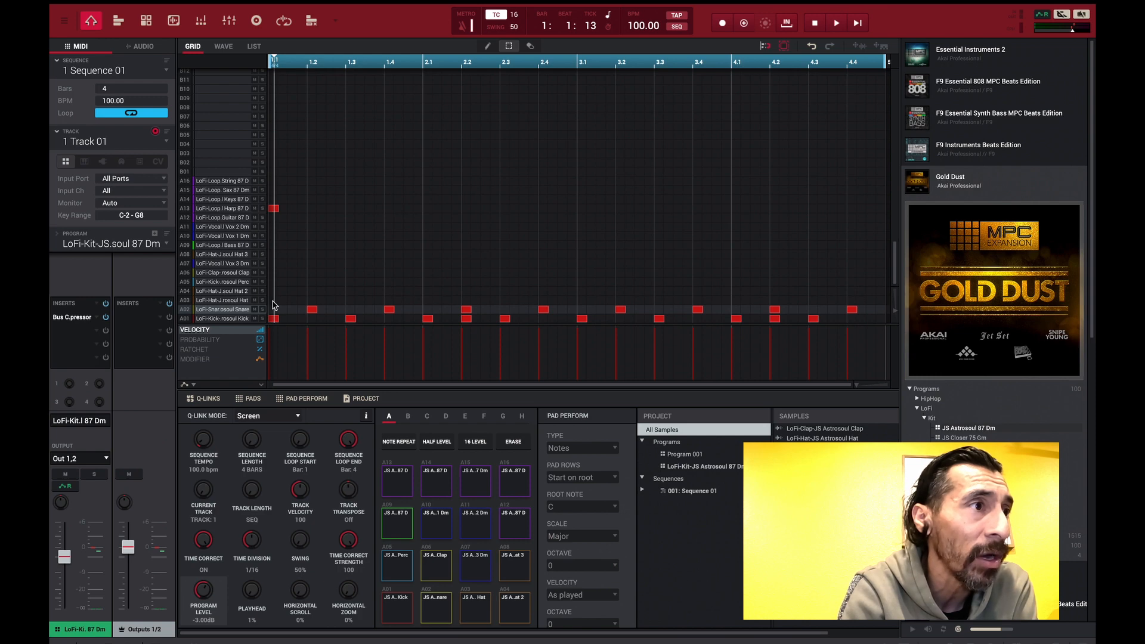
left_click(274, 300)
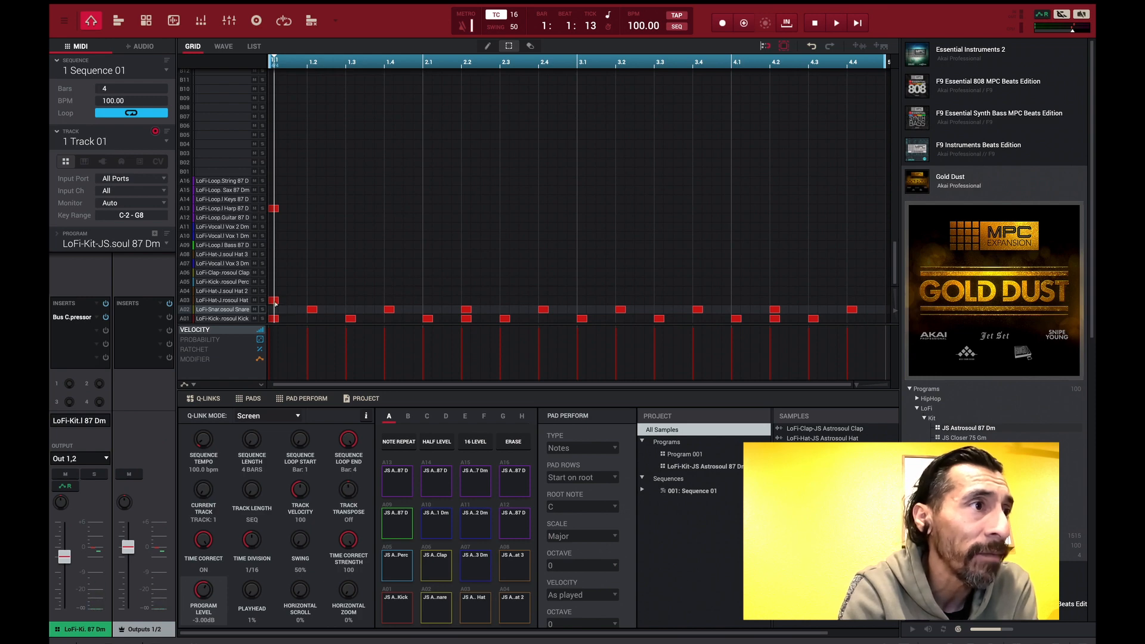
left_click(284, 301)
left_click(302, 301)
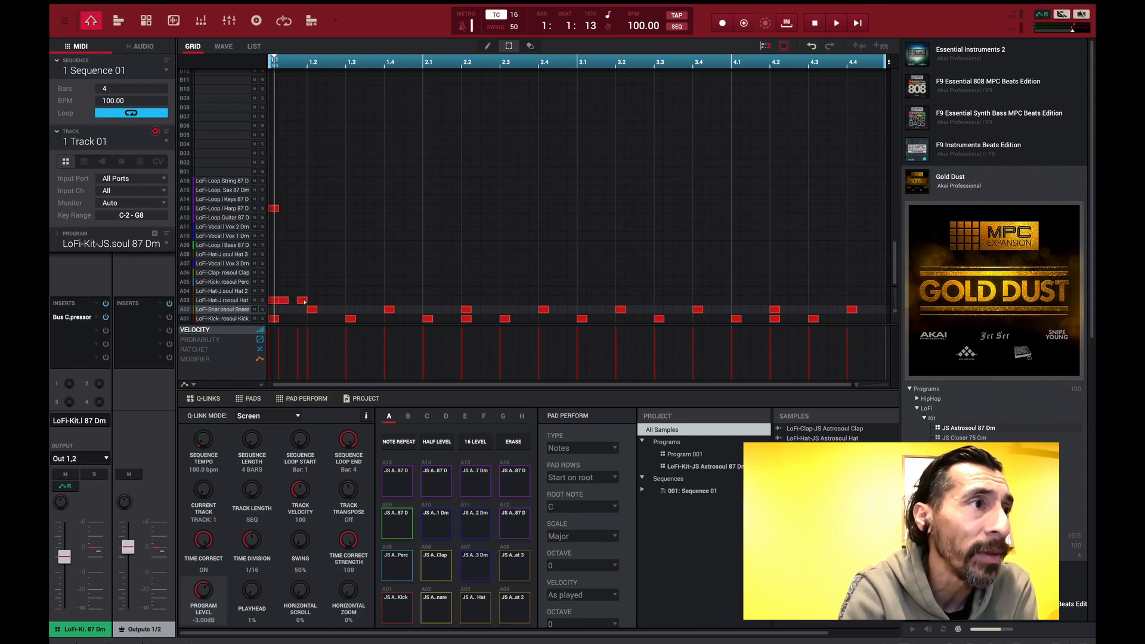
left_click(312, 301)
left_click(322, 300)
left_click(332, 300)
left_click(341, 300)
left_click(351, 301)
left_click(362, 300)
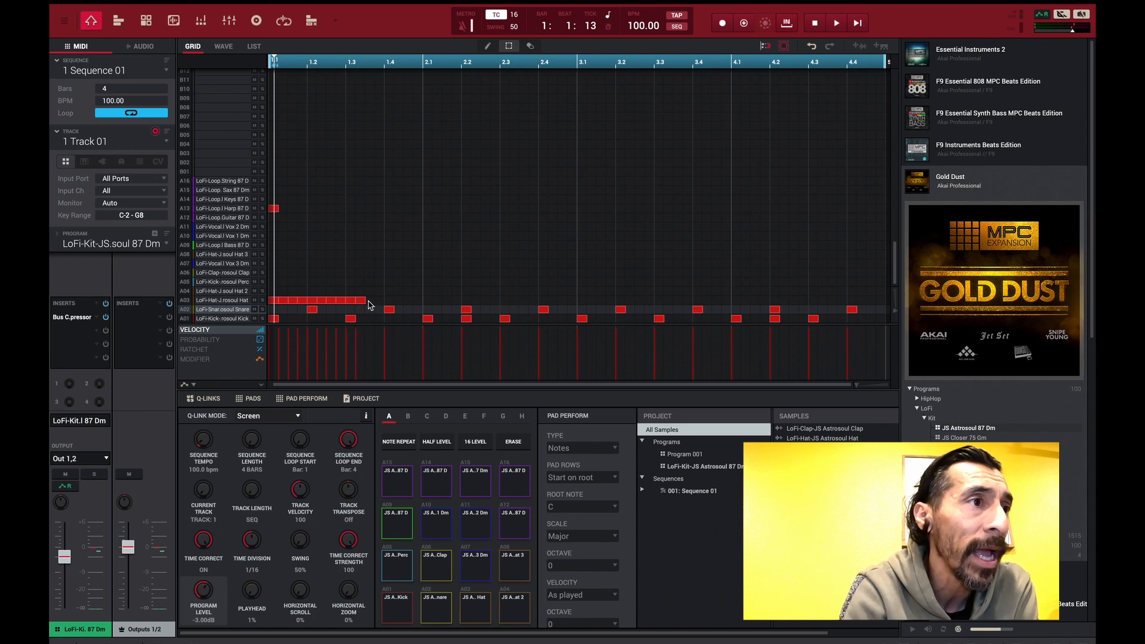
left_click(371, 301)
left_click(380, 301)
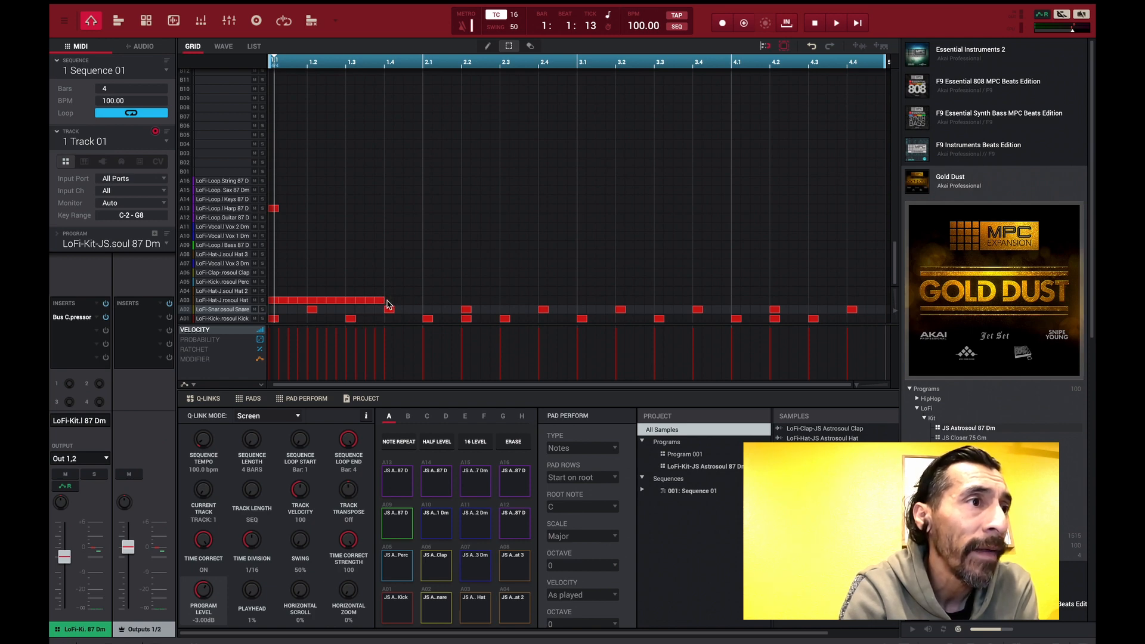
left_click(390, 301)
left_click(399, 302)
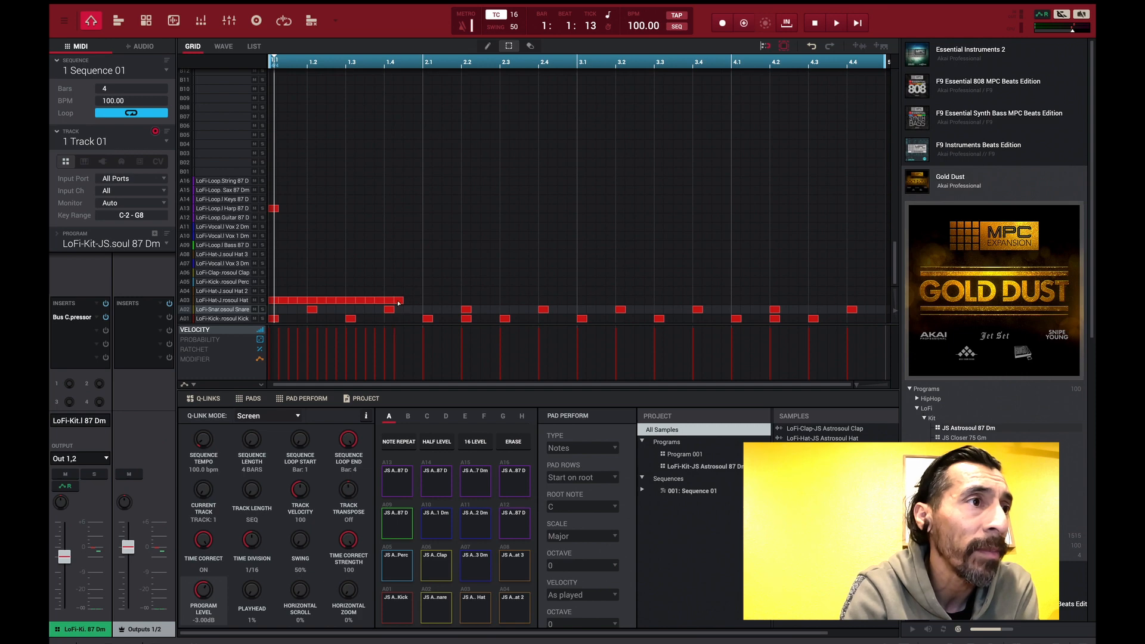
left_click(410, 301)
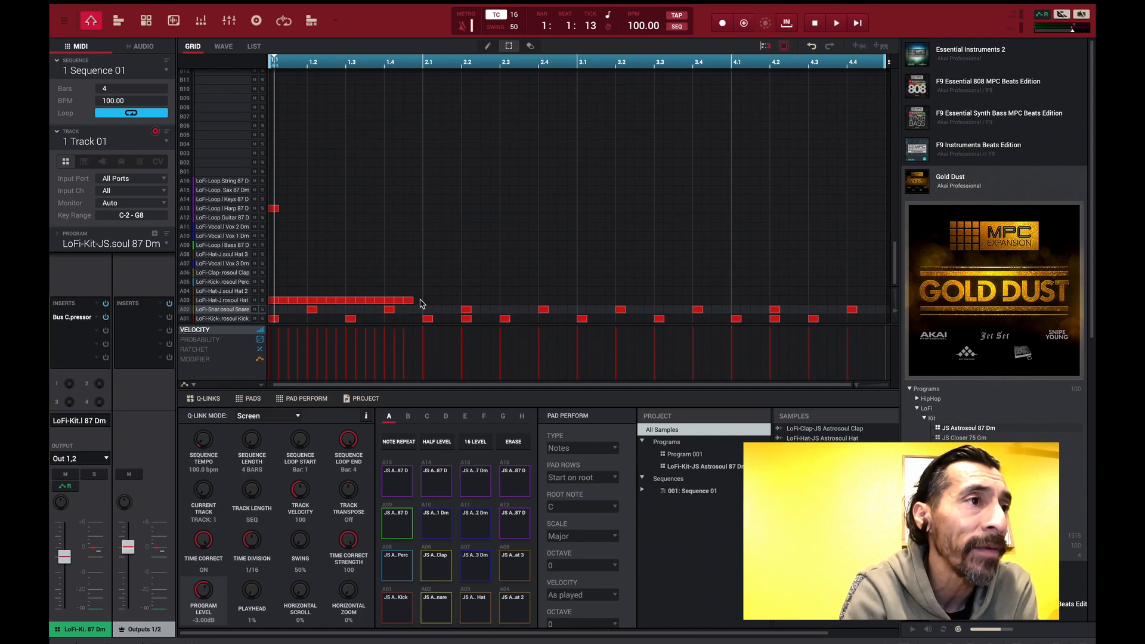
left_click(419, 301)
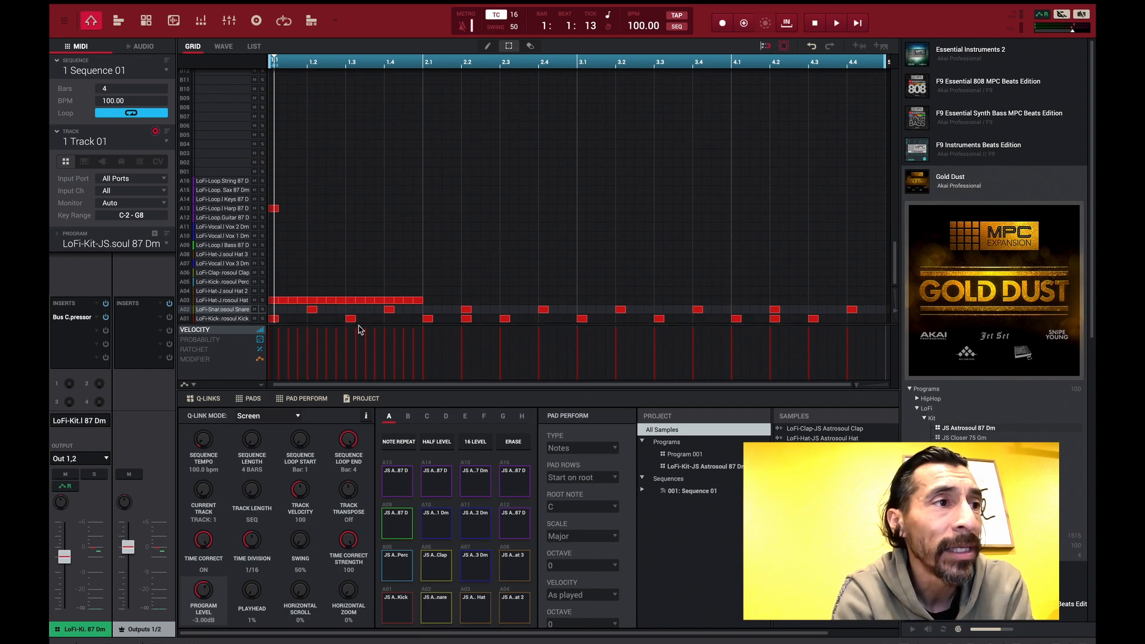
Copy the A03 hat notes of bar 1 to positions 2.1, 3.1 and 4.1 and play the sequence
left_click(185, 303)
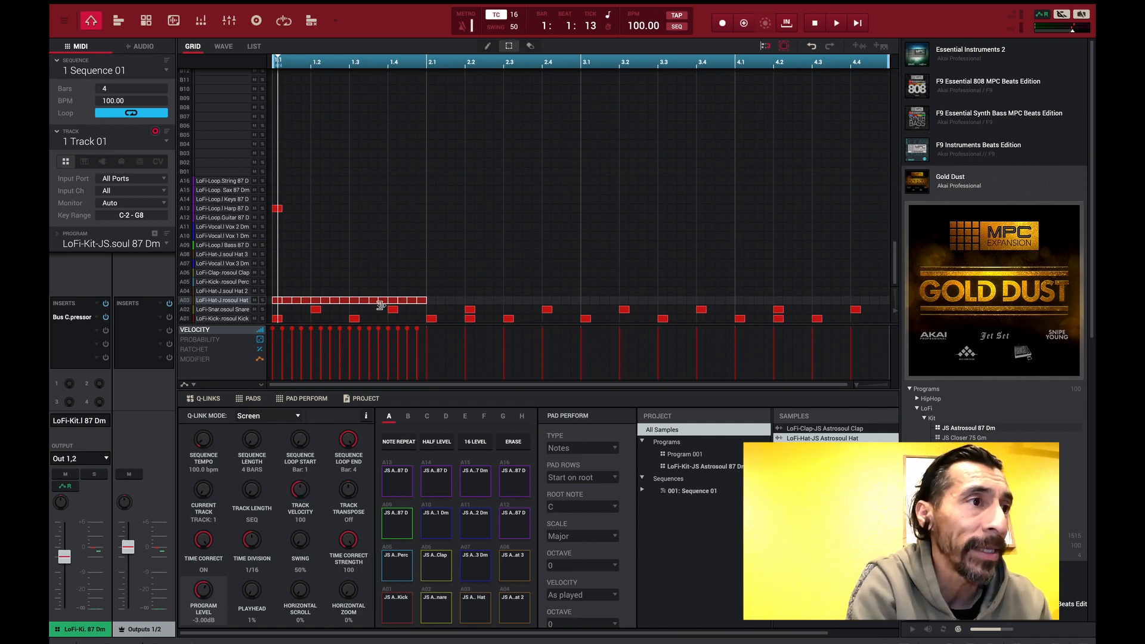
key("Right")
key("Right")
key("Left")
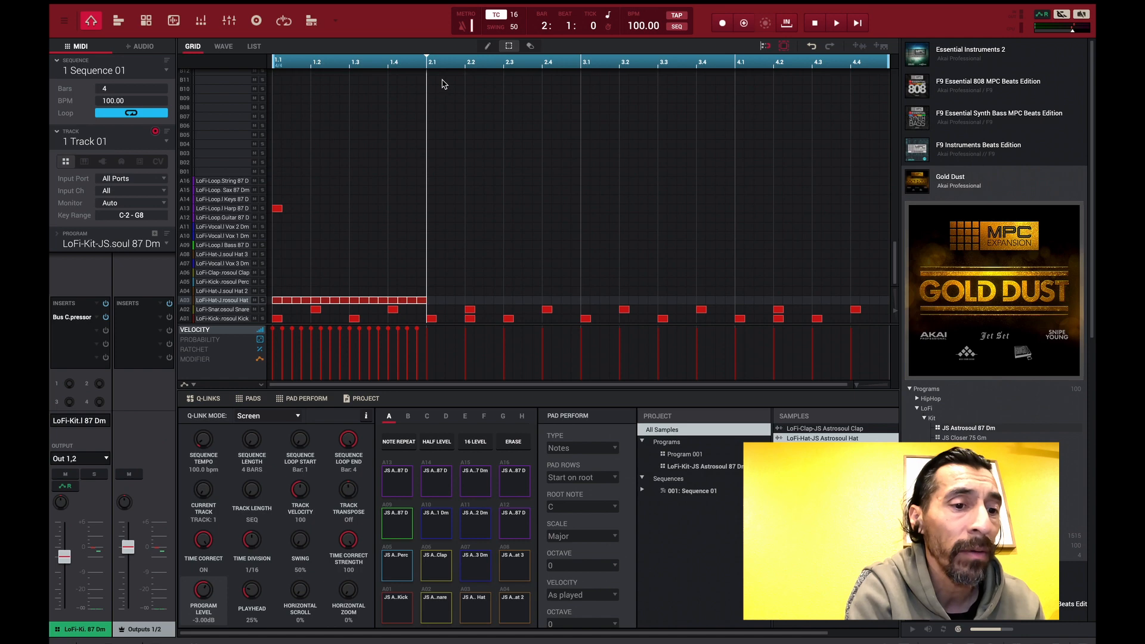
key("ctrl+v")
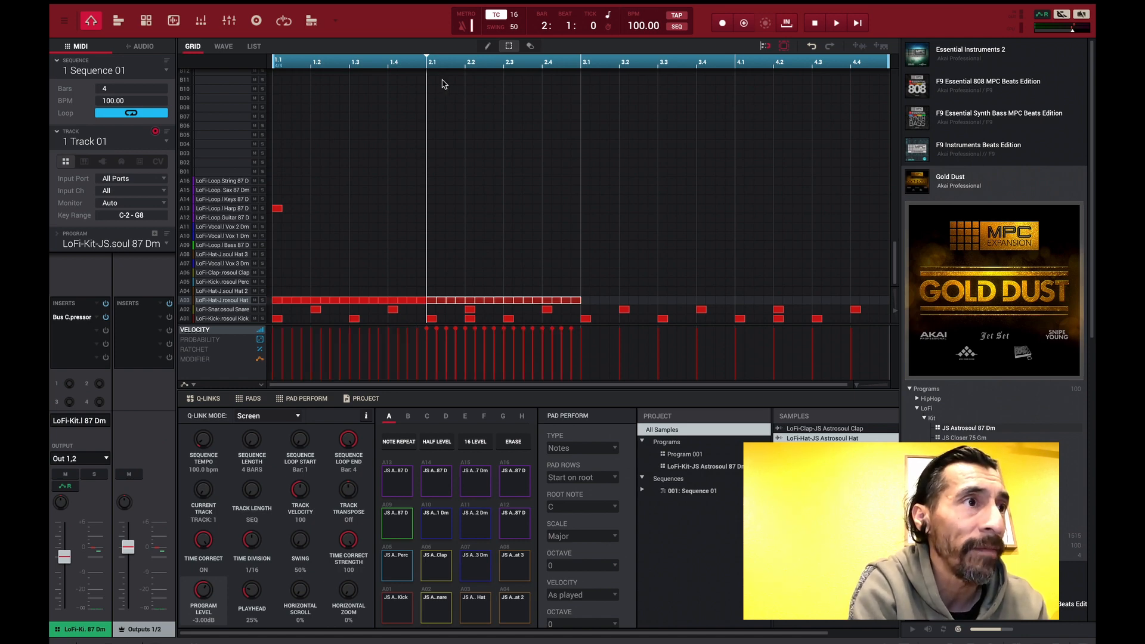
key("Right")
key("ctrl+v")
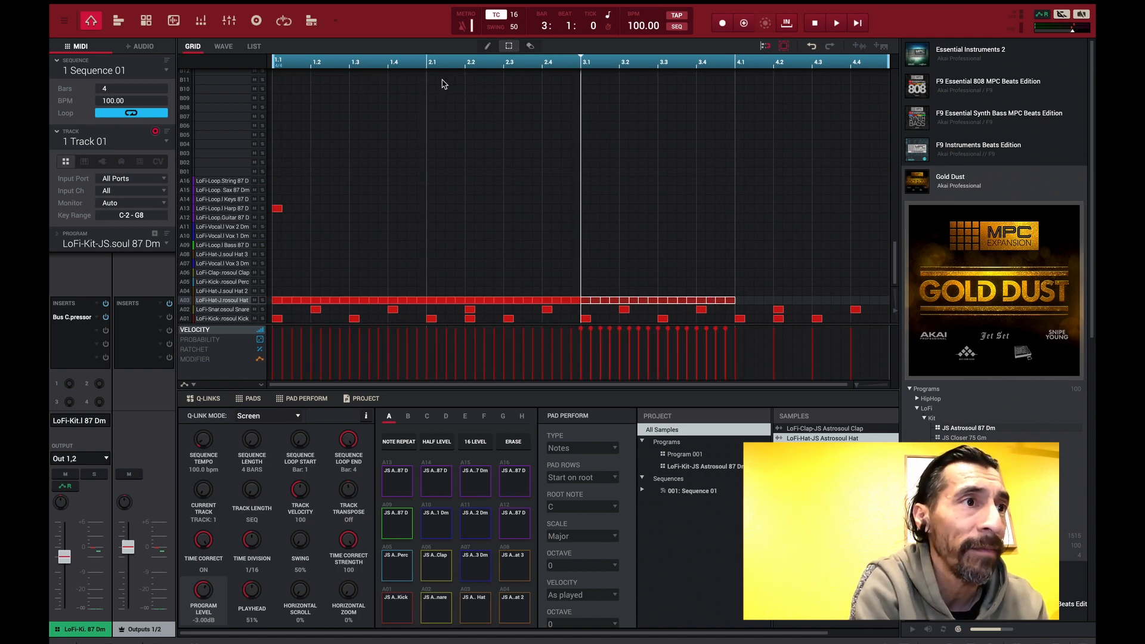
key("Right")
key("ctrl+v")
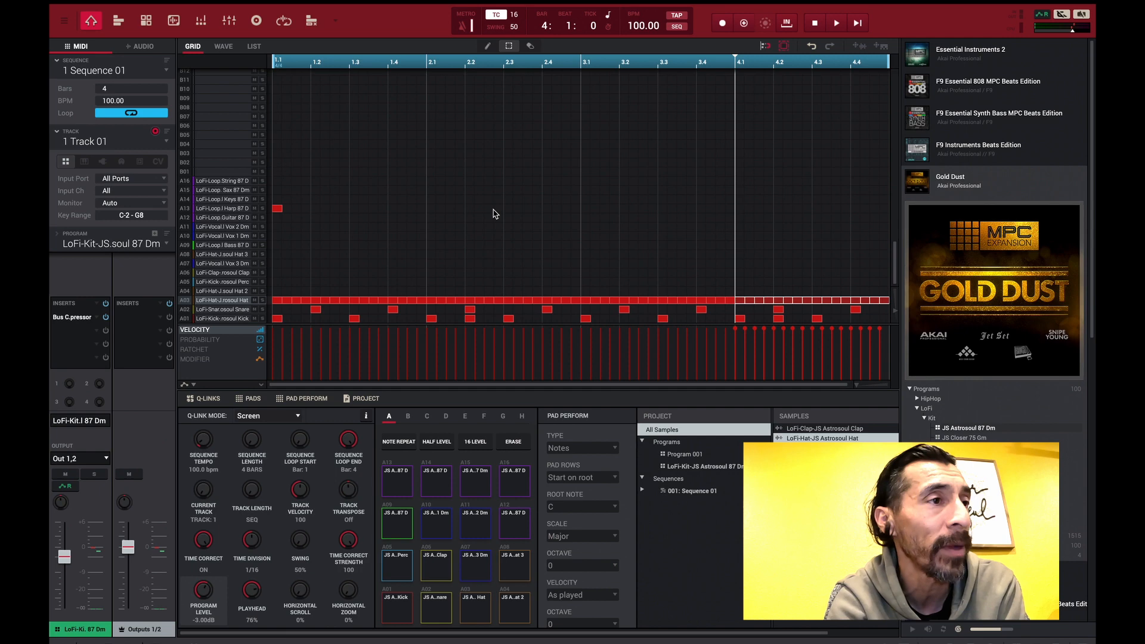
key("space")
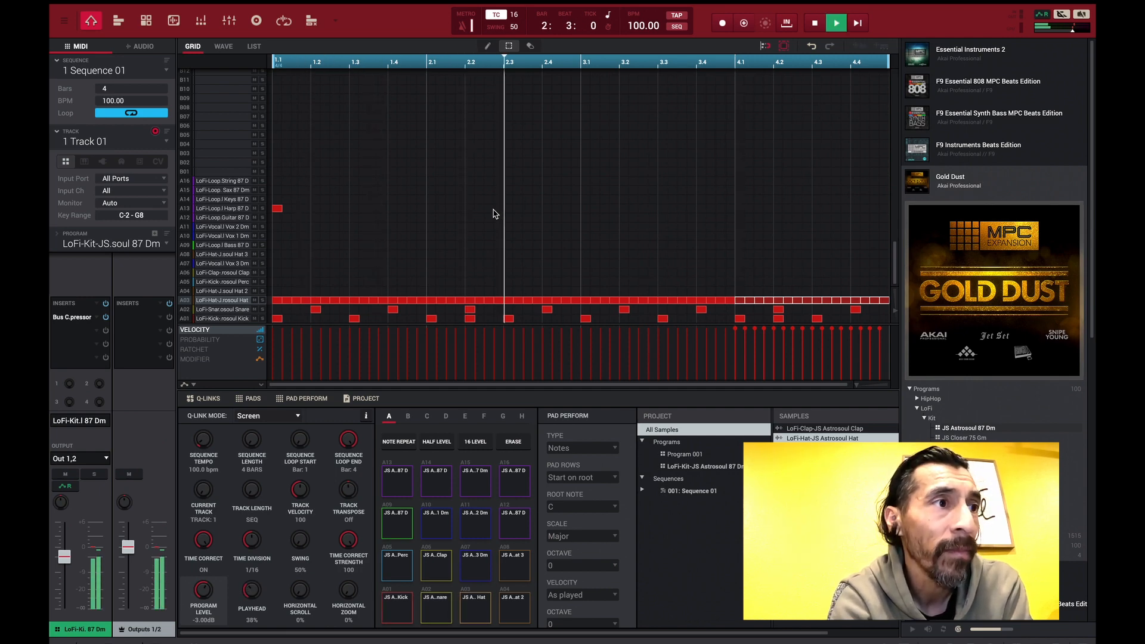
key("space")
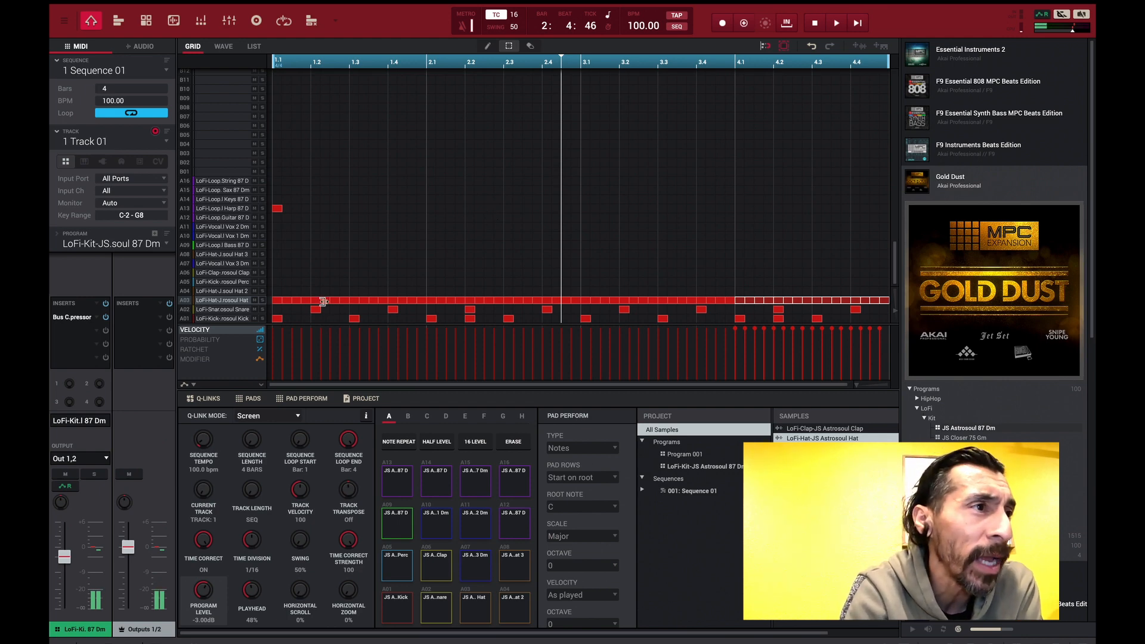
Delete the A03 hat notes on sixteenths 3, 8, 10, 12 and 14 of bar 1
double_click(296, 299)
double_click(365, 301)
double_click(384, 301)
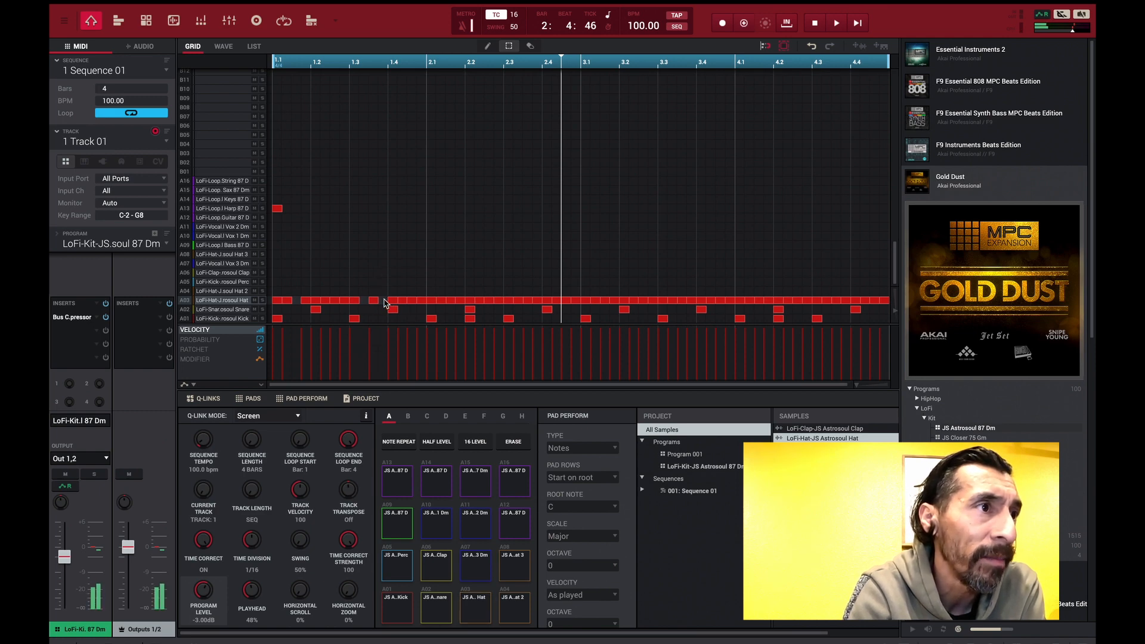
double_click(404, 301)
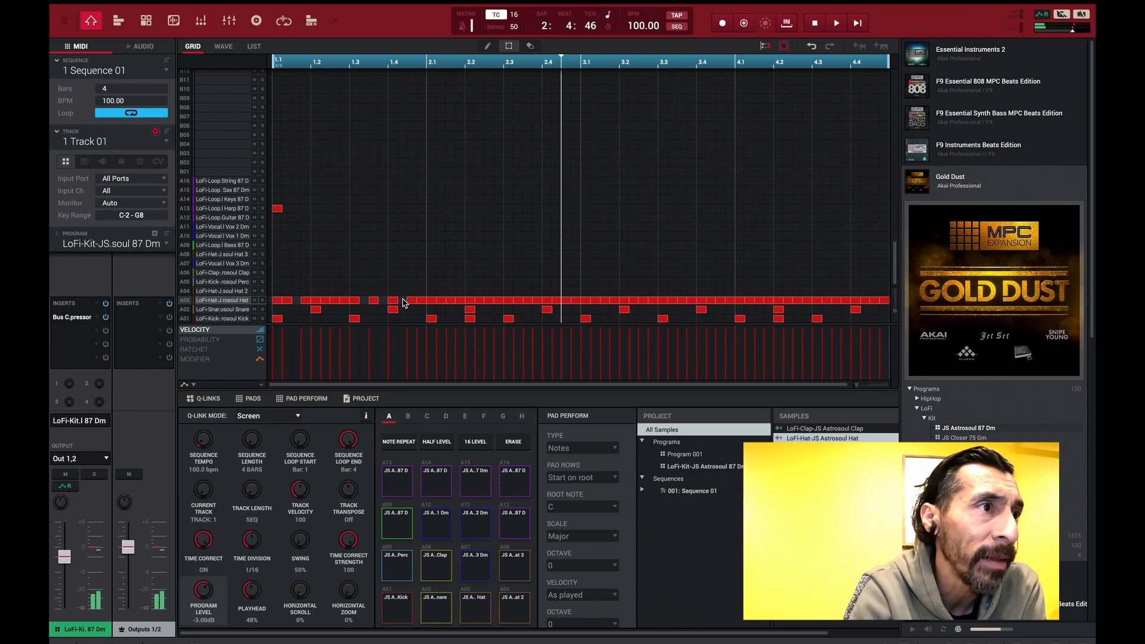
double_click(345, 300)
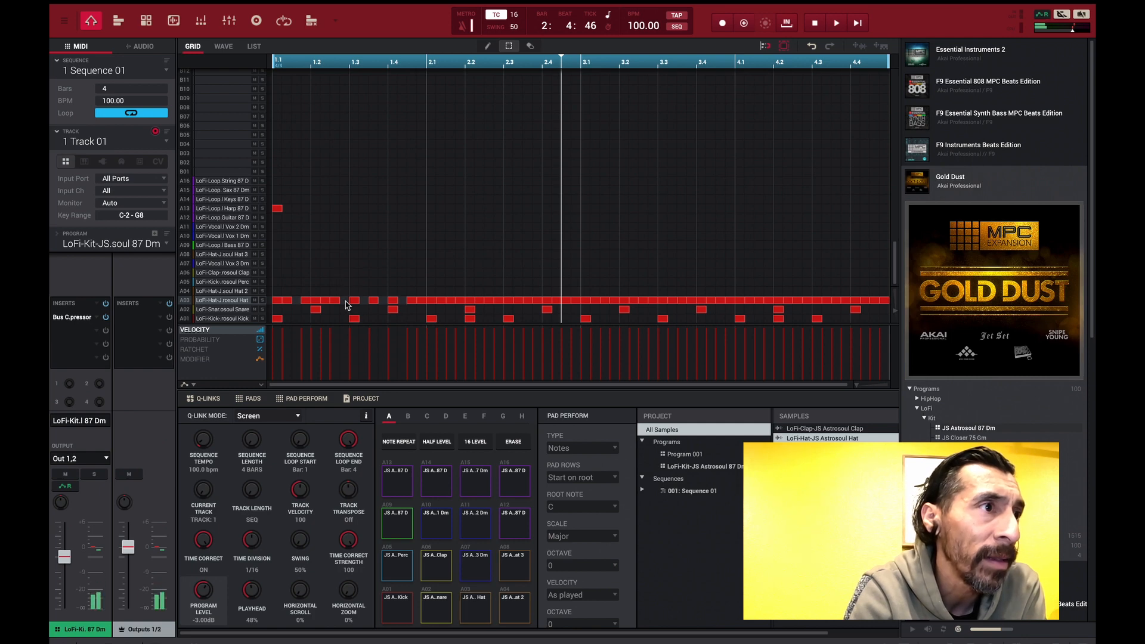
Delete the A03 hat notes on sixteenths 8, 11, 13 and 16 of bar 2
double_click(498, 301)
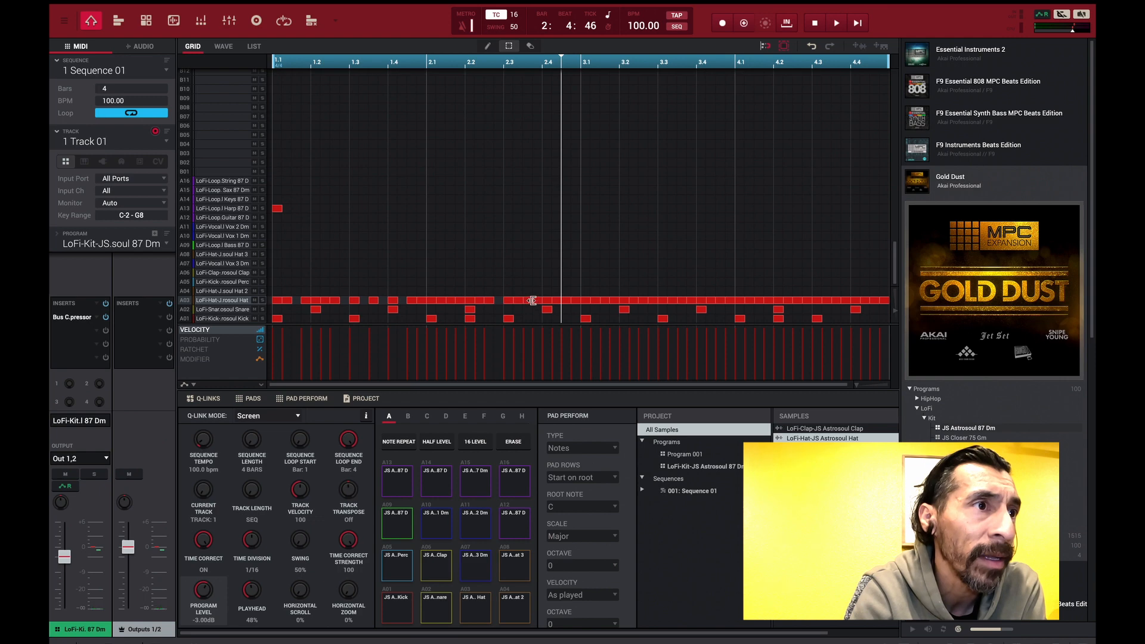
double_click(529, 300)
double_click(549, 301)
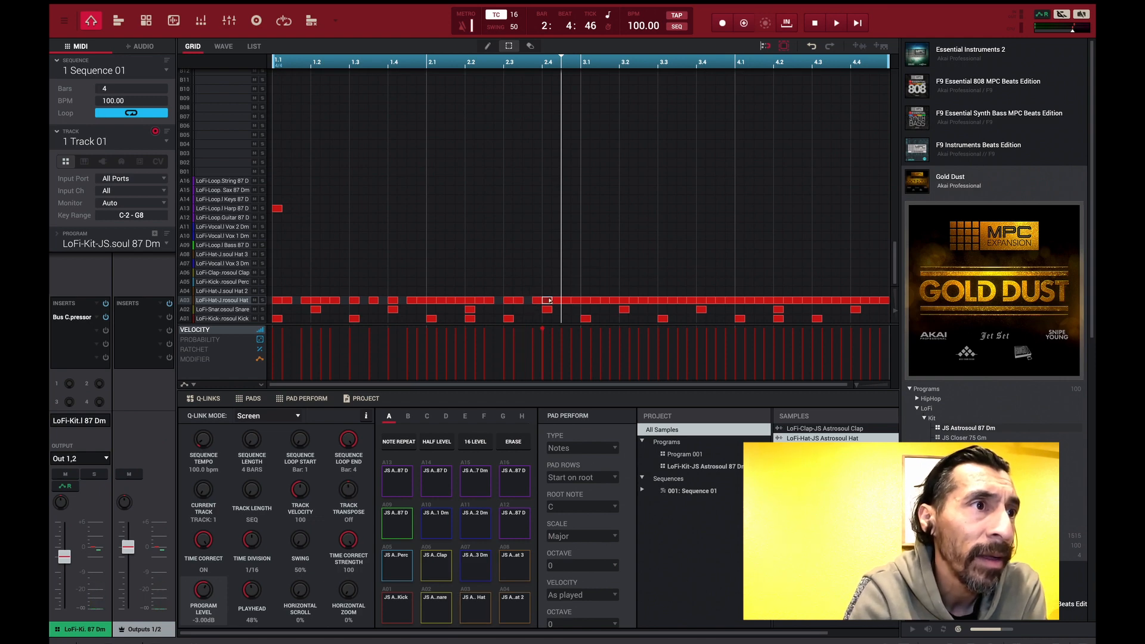
double_click(576, 301)
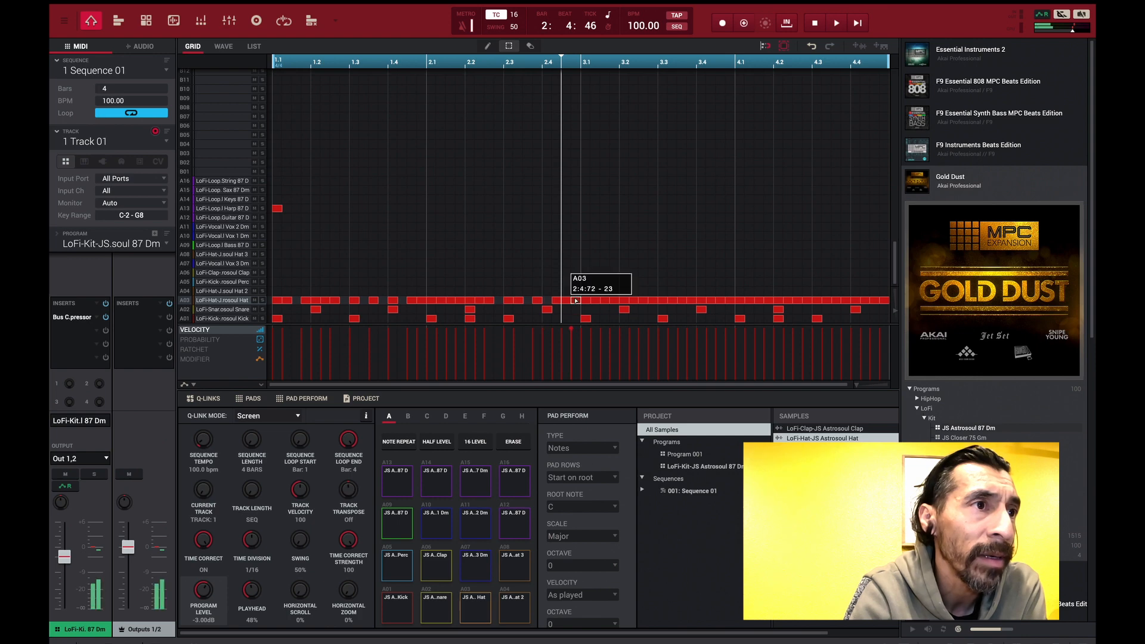
Delete the A03 hat notes on sixteenths 9, 13 and 15 of bar 3
double_click(662, 301)
double_click(702, 300)
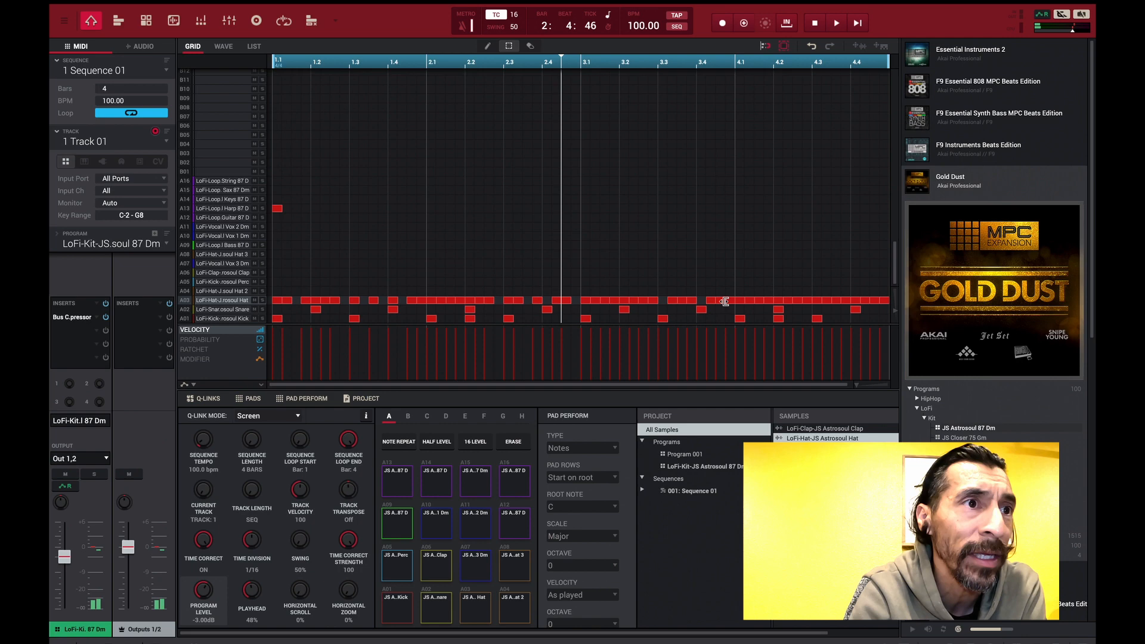
double_click(721, 300)
Delete the A03 hat notes on sixteenths 1, 2, 3, 7, 11 and 15 of bar 4 and play the sequence
double_click(740, 301)
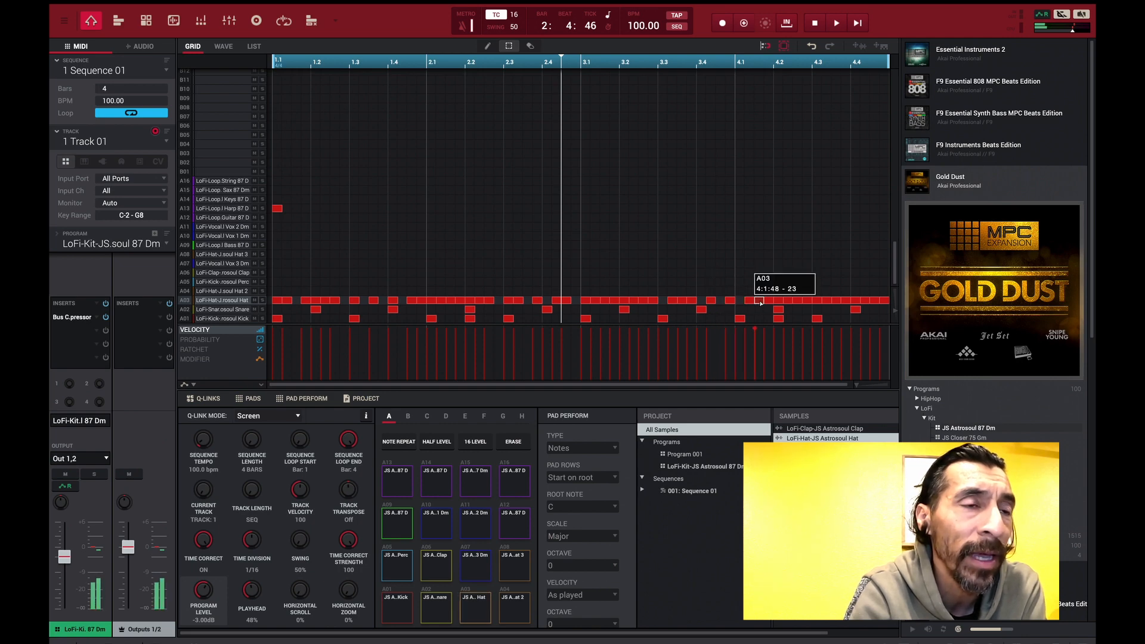
double_click(759, 301)
double_click(750, 301)
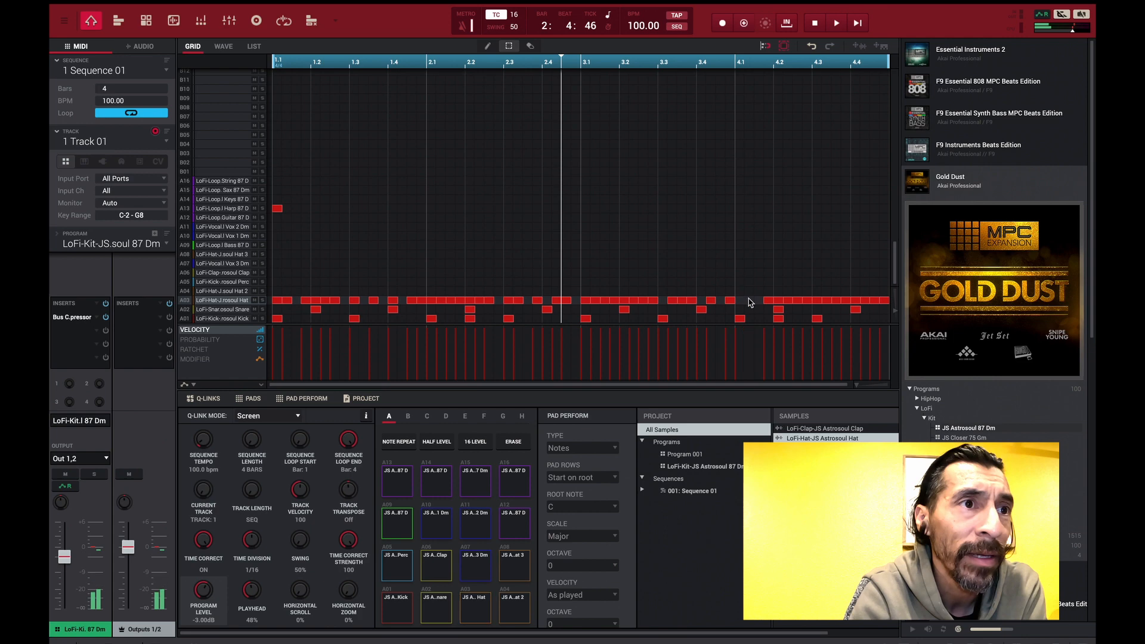
double_click(797, 301)
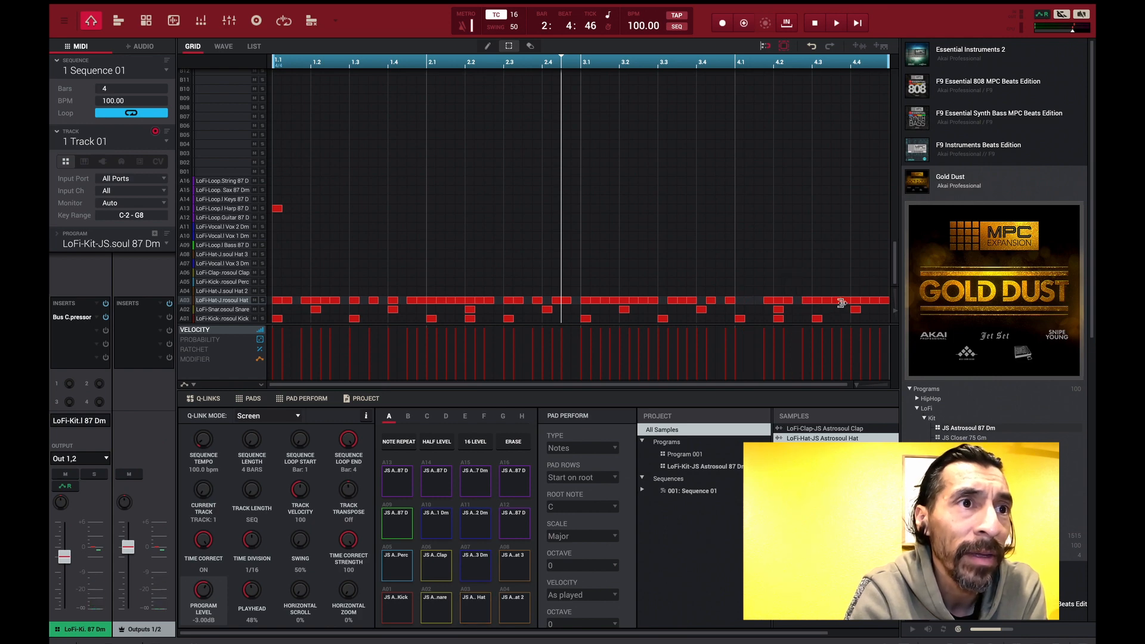
double_click(876, 301)
key("space")
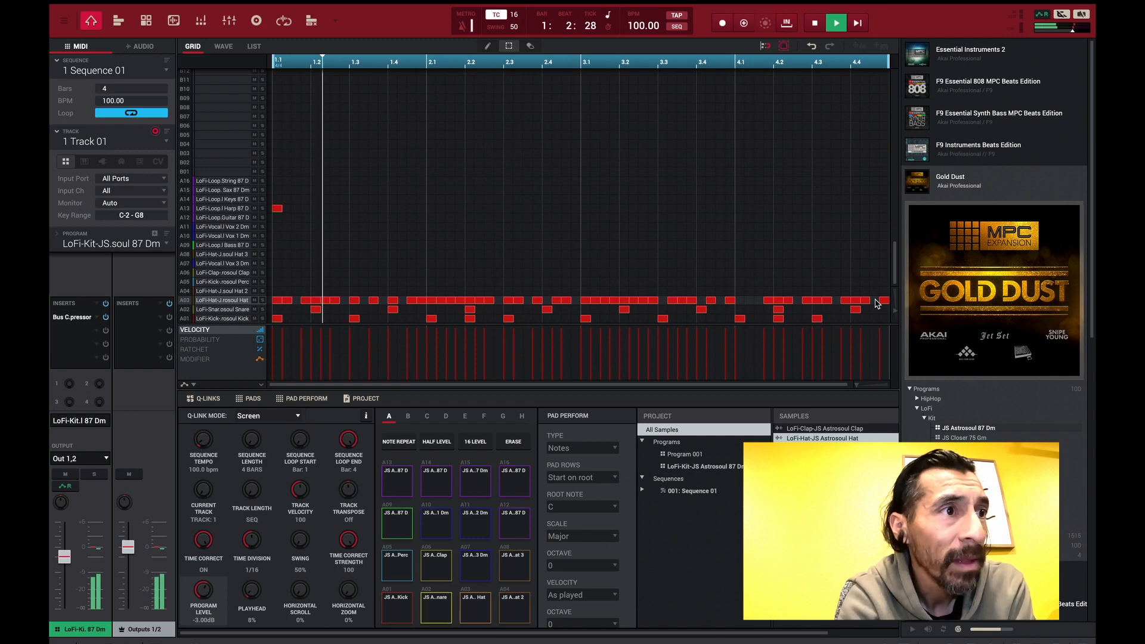
key("space")
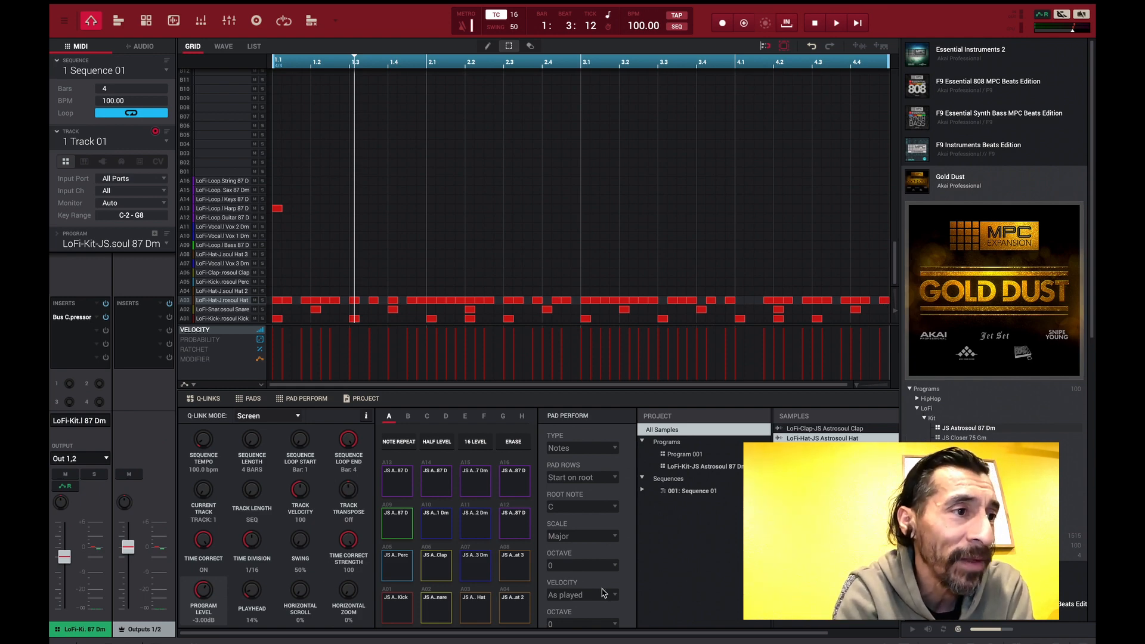
Audition the clap on pad A06 and the hat on pad A08, and play the sequence for comparison
left_click(440, 570)
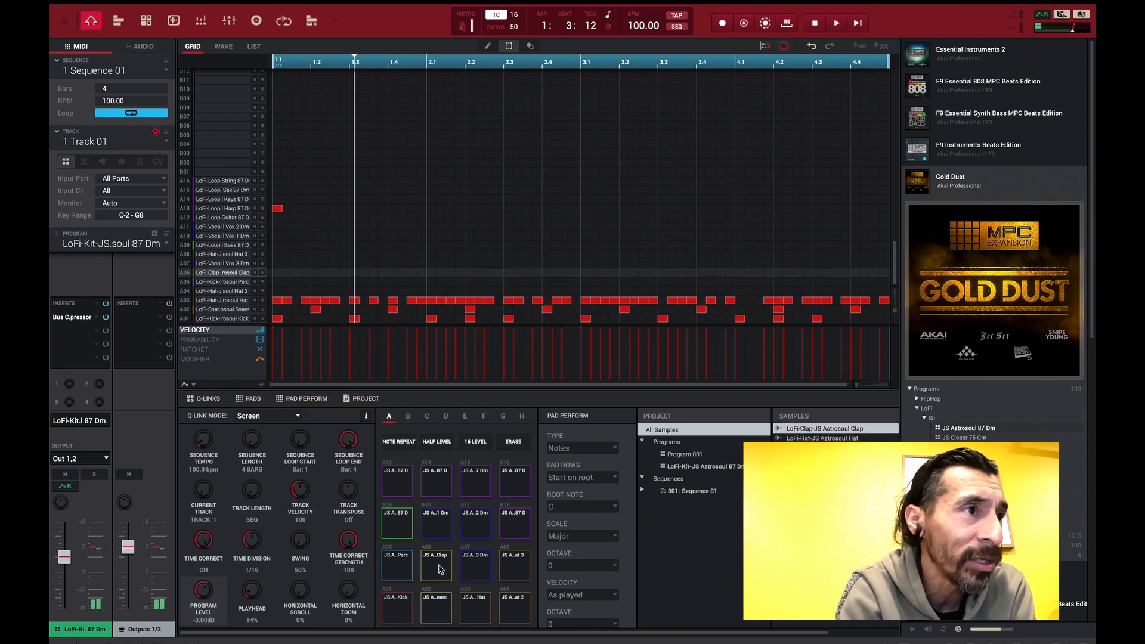
key("space")
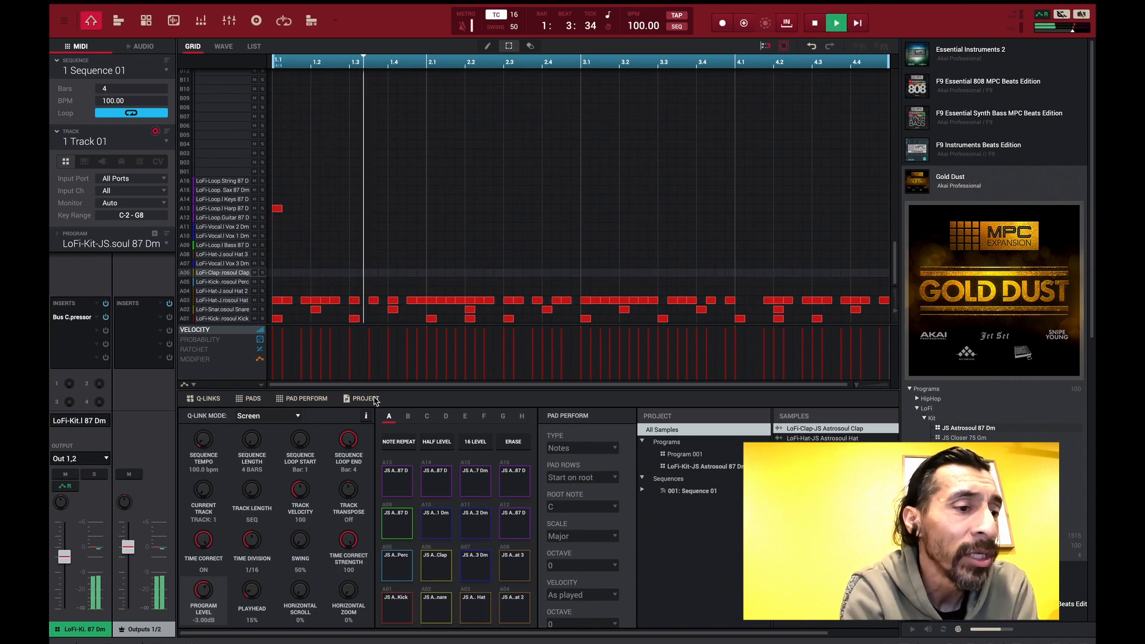
key("space")
left_click(435, 576)
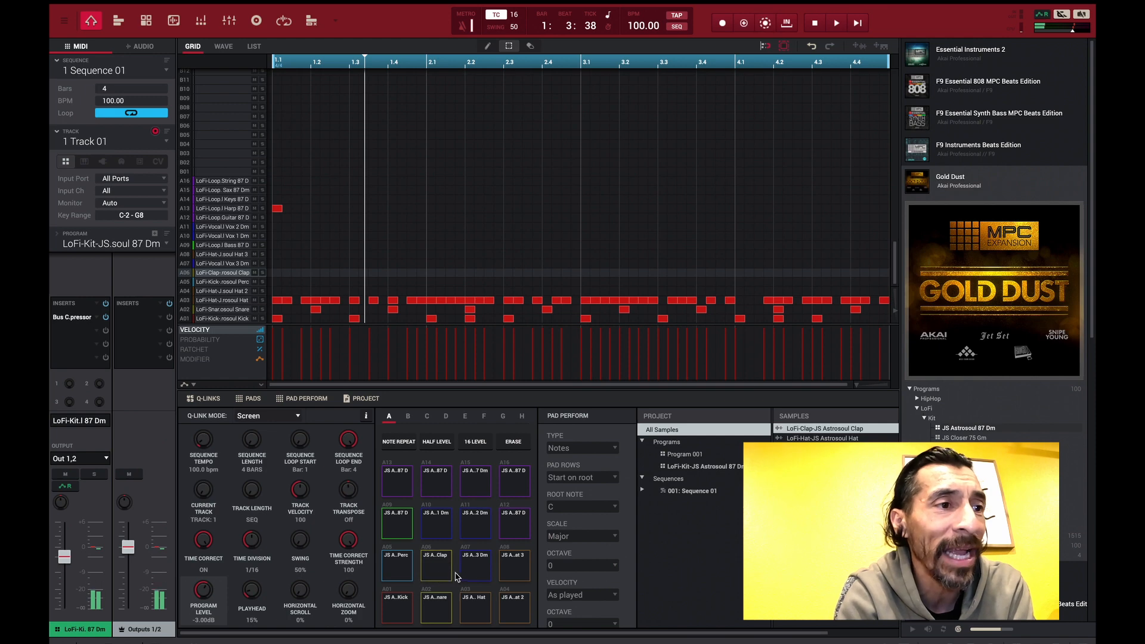
left_click(519, 576)
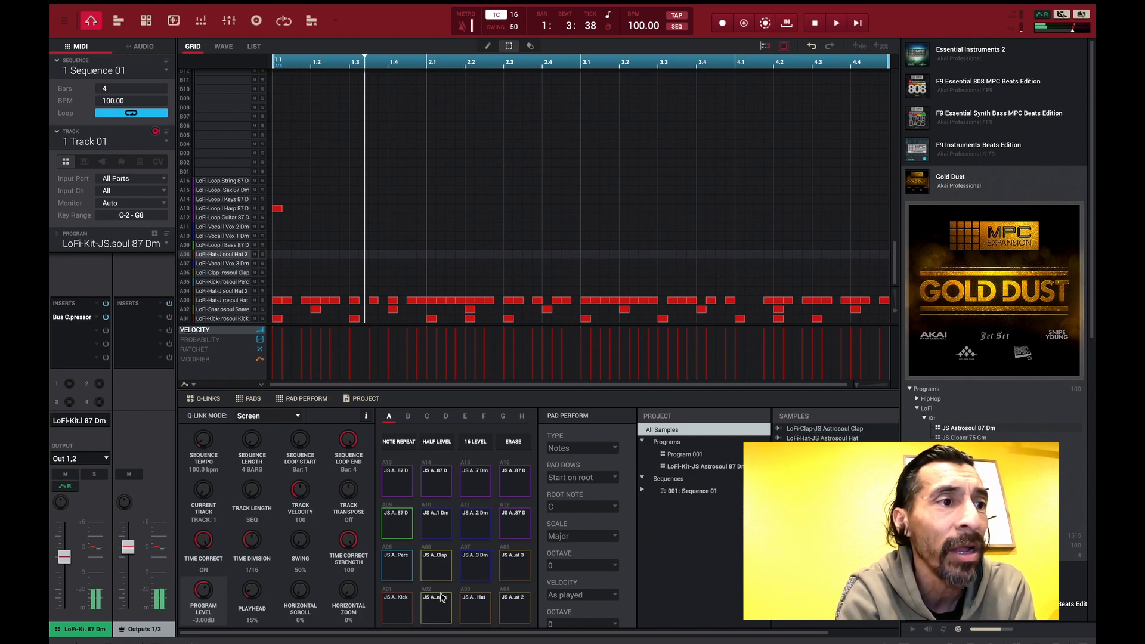
left_click(436, 567)
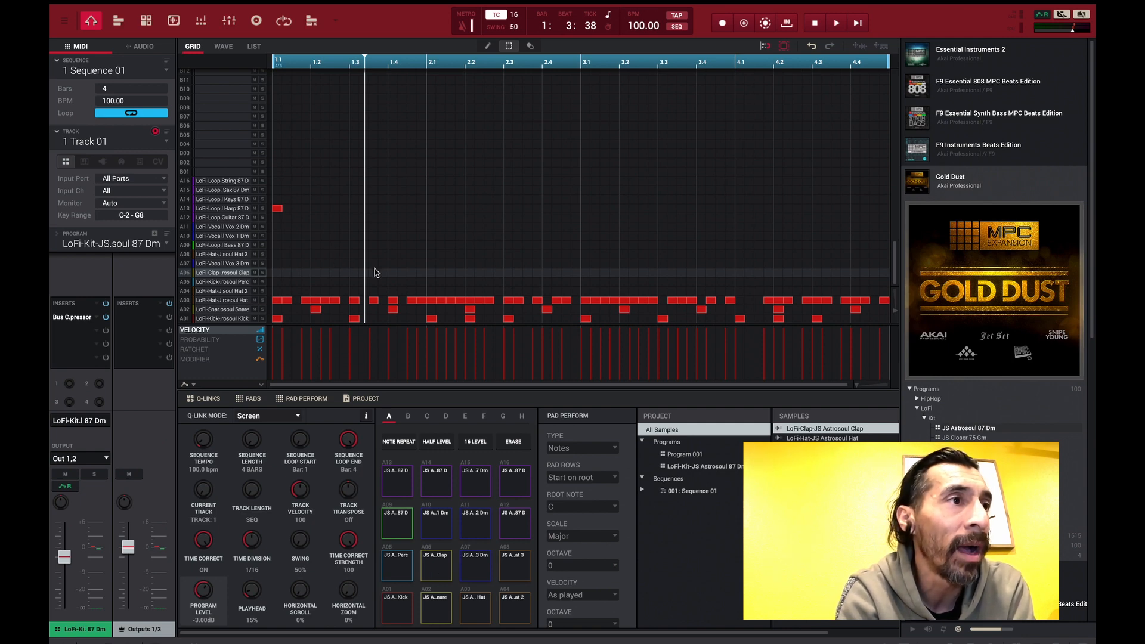
left_click(435, 564)
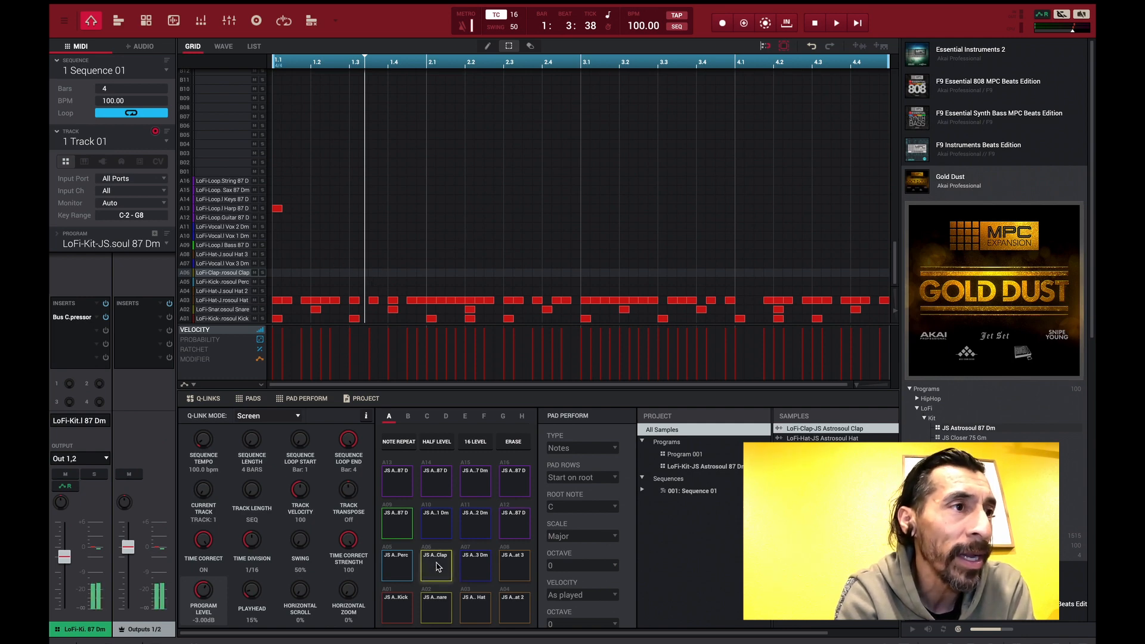
key("space")
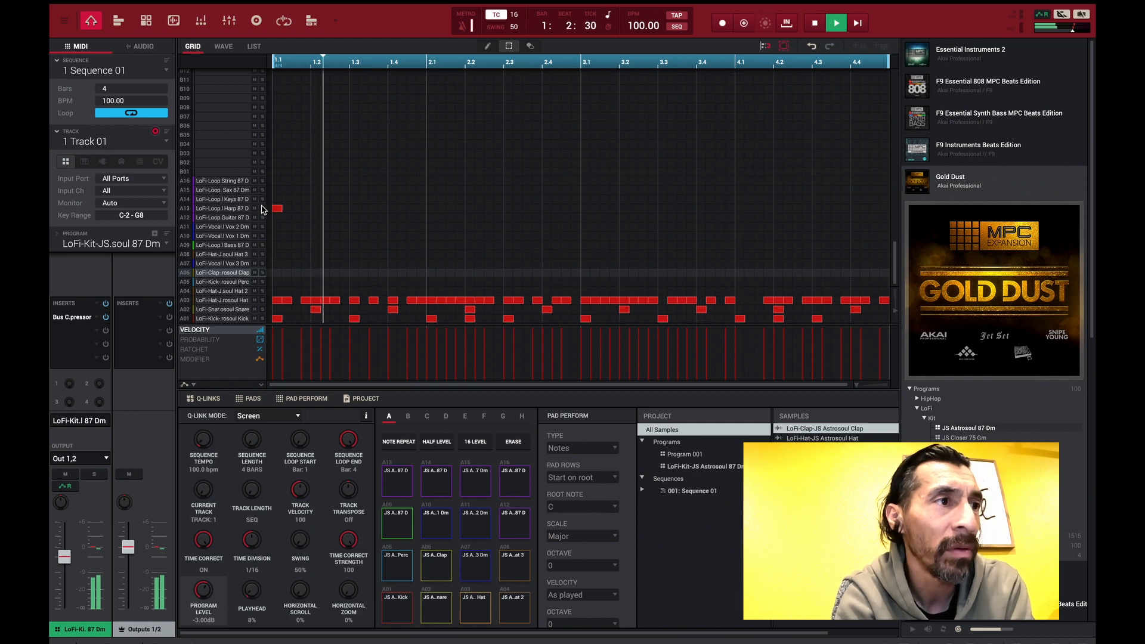
key("space")
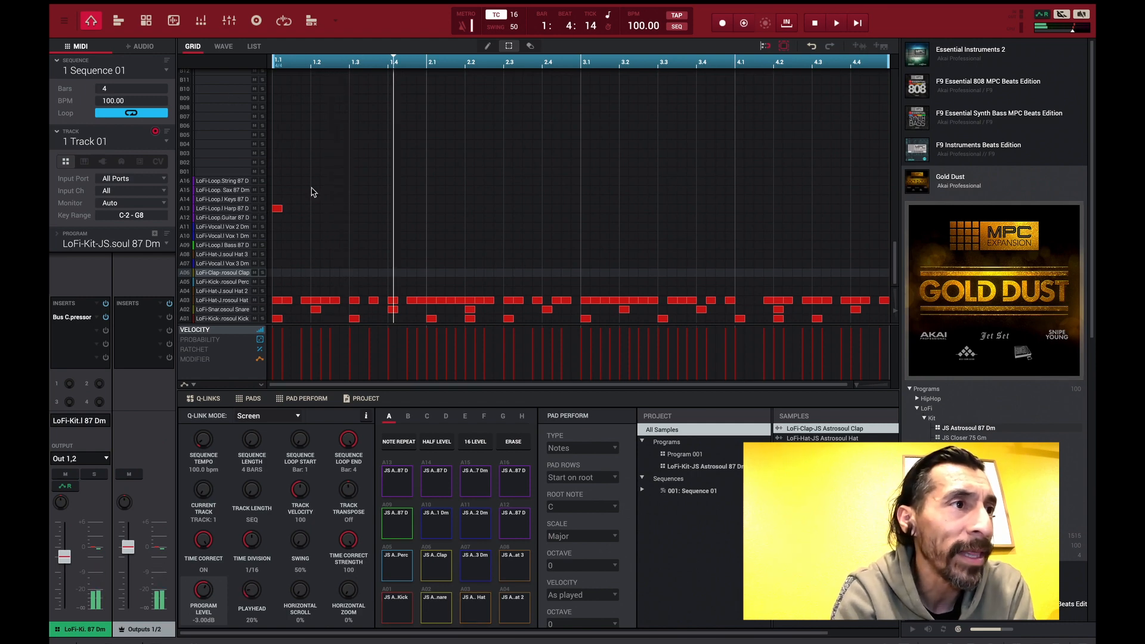
Add an A06 clap note on beat 4 of bar 1 and play the sequence
double_click(394, 273)
key("space")
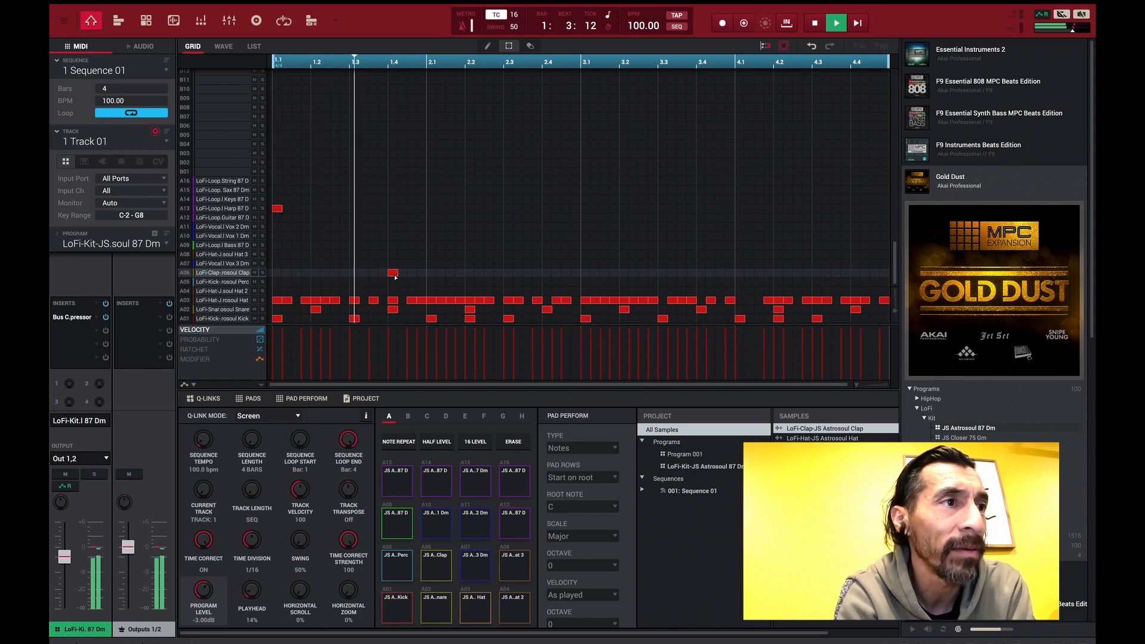
key("space")
key("space")
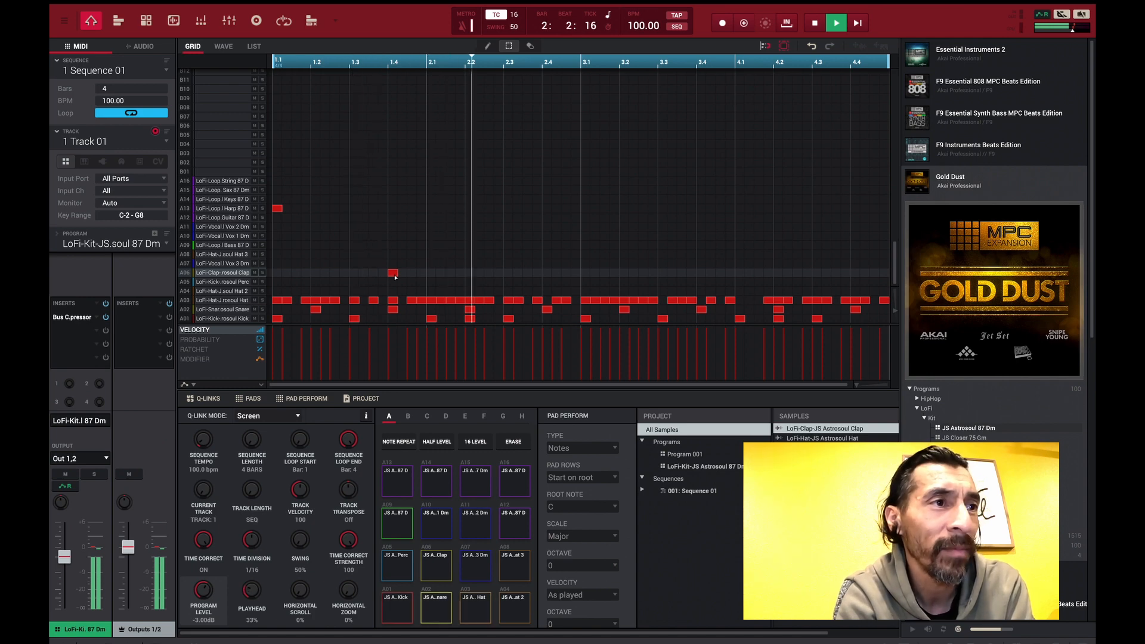
key("space")
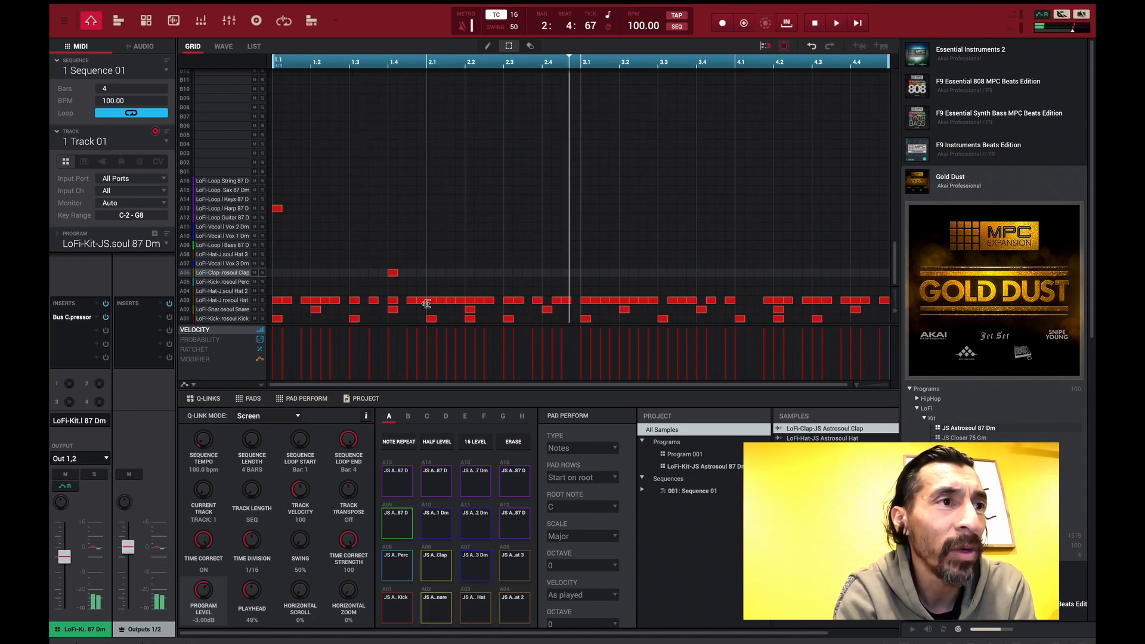
Add A06 clap notes on sixteenths 13 and 14 of bar 2 and play the sequence
left_click(547, 273)
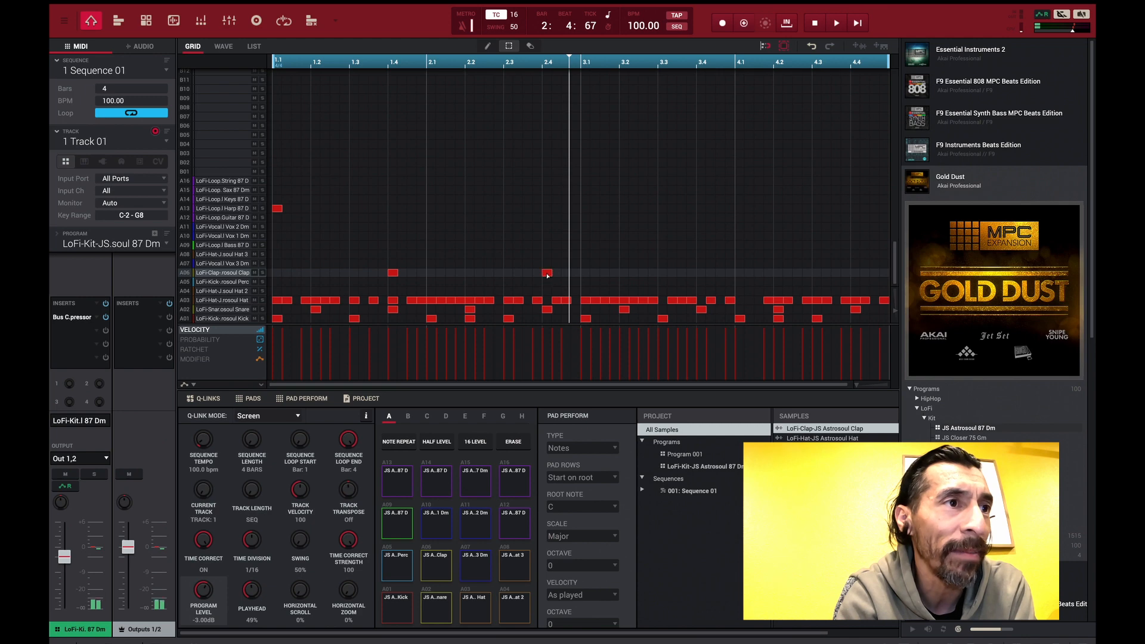
left_click(556, 275)
key("space")
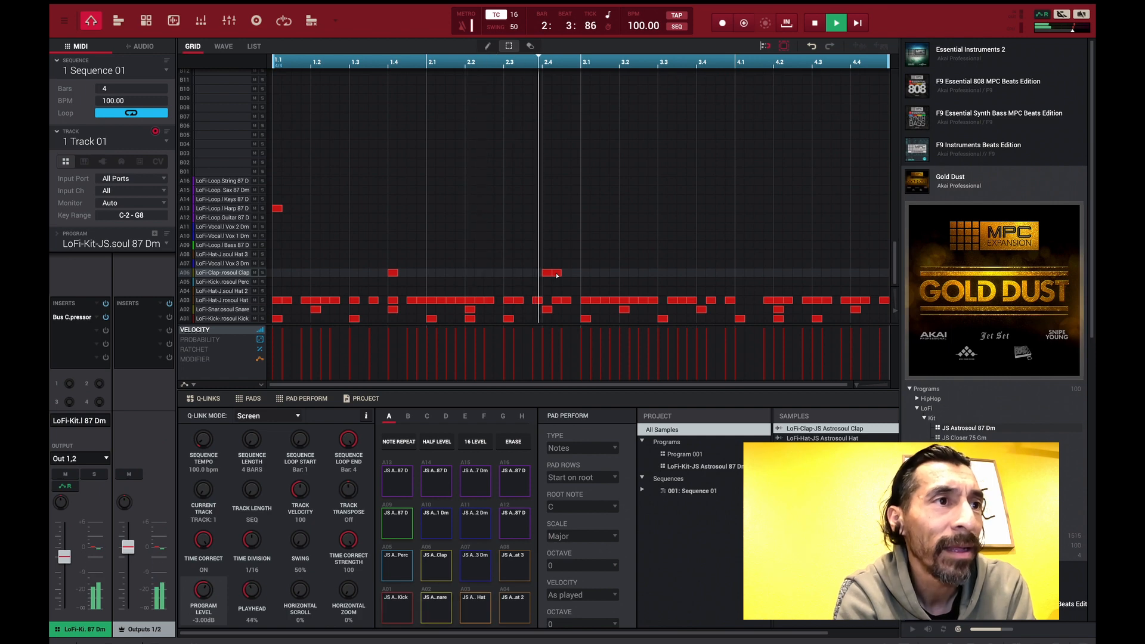
key("space")
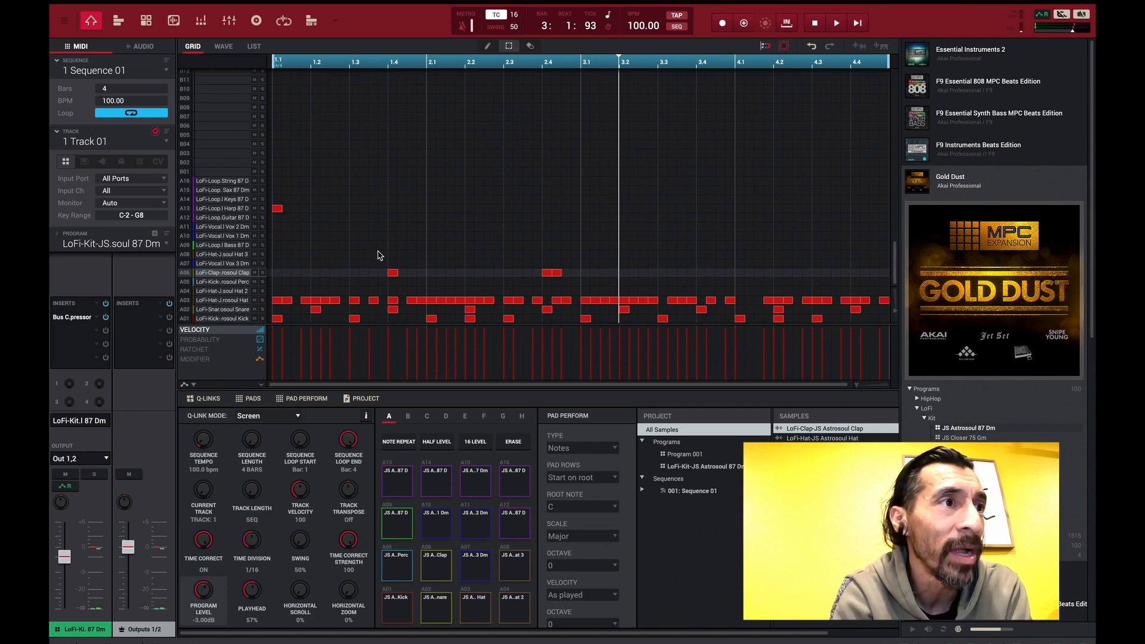
Copy the three A06 clap notes, paste them from the start of bar 3 and play the sequence
left_click_drag(381, 249, 552, 276)
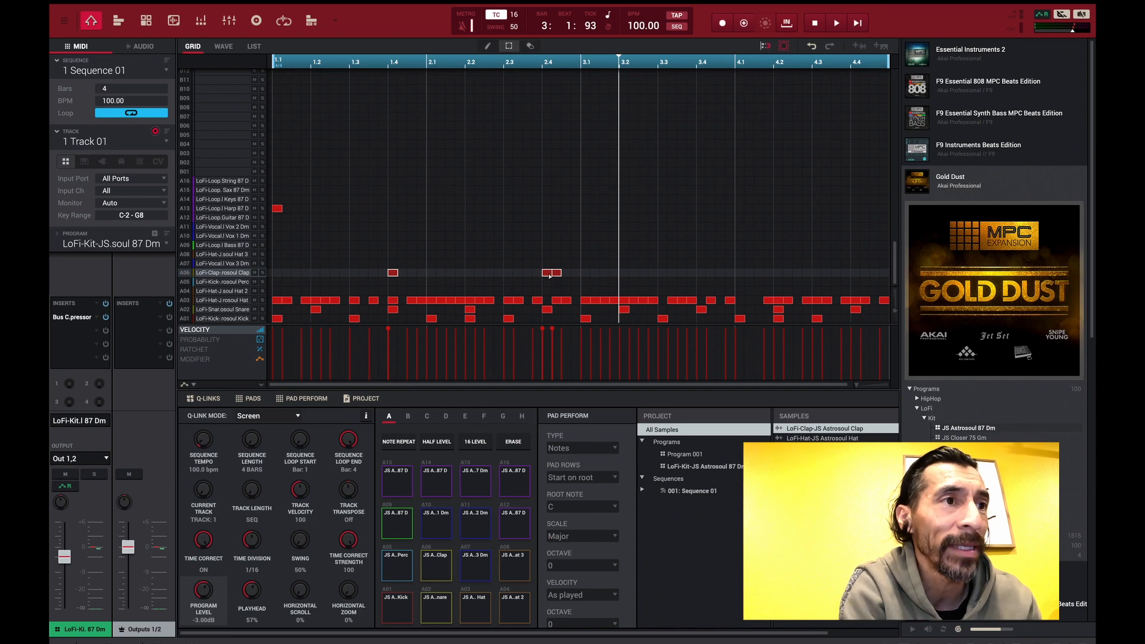
key("Left")
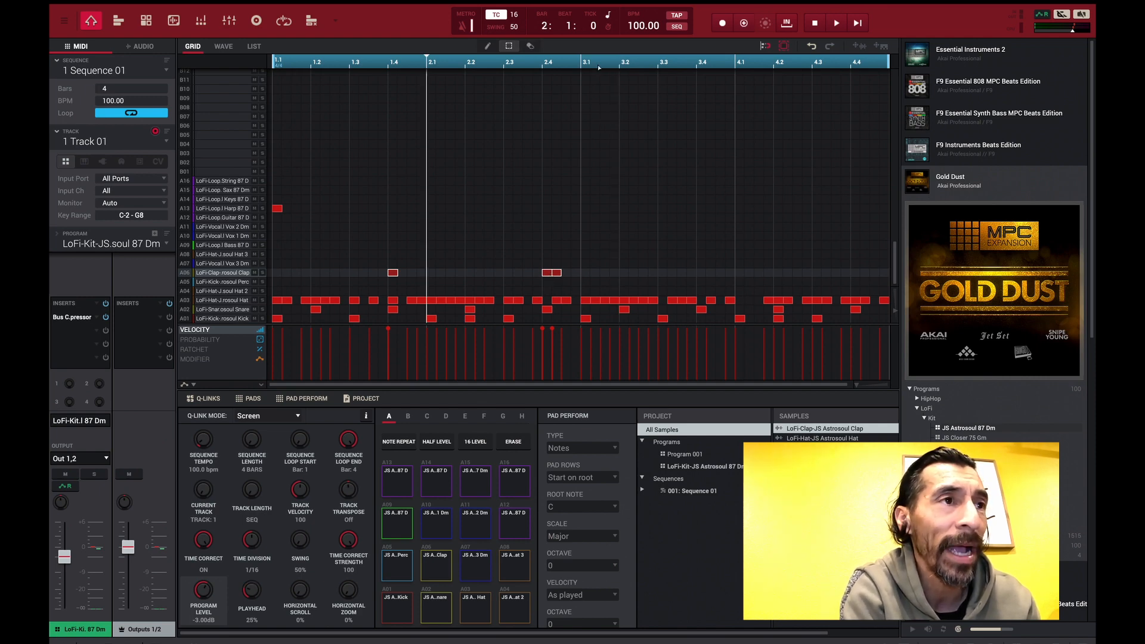
key("Right")
key("ctrl+v")
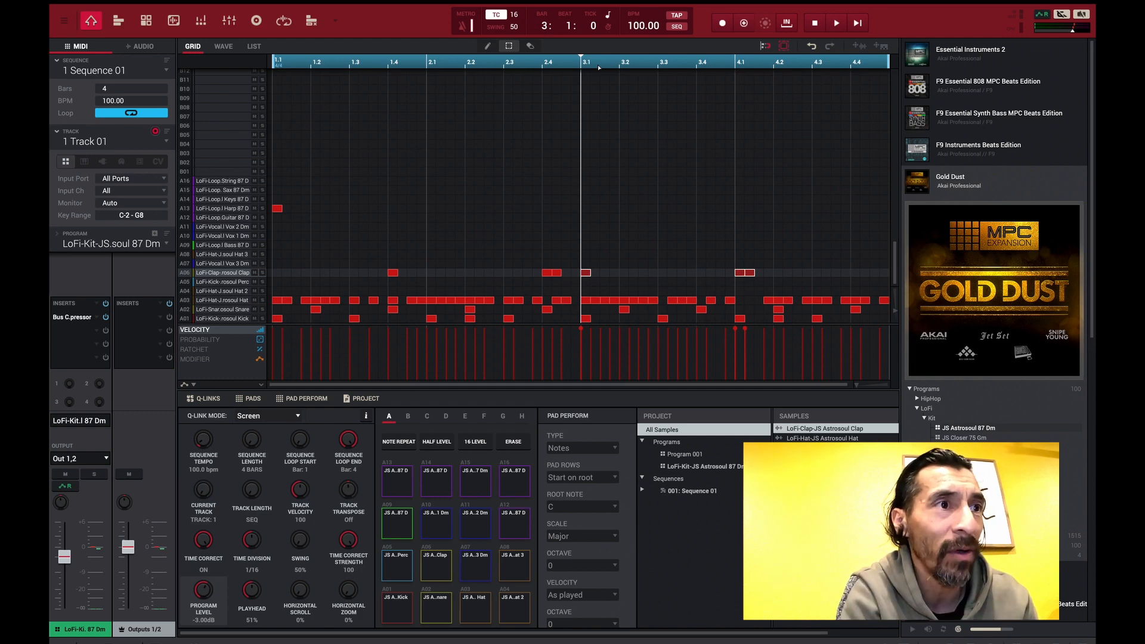
key("space")
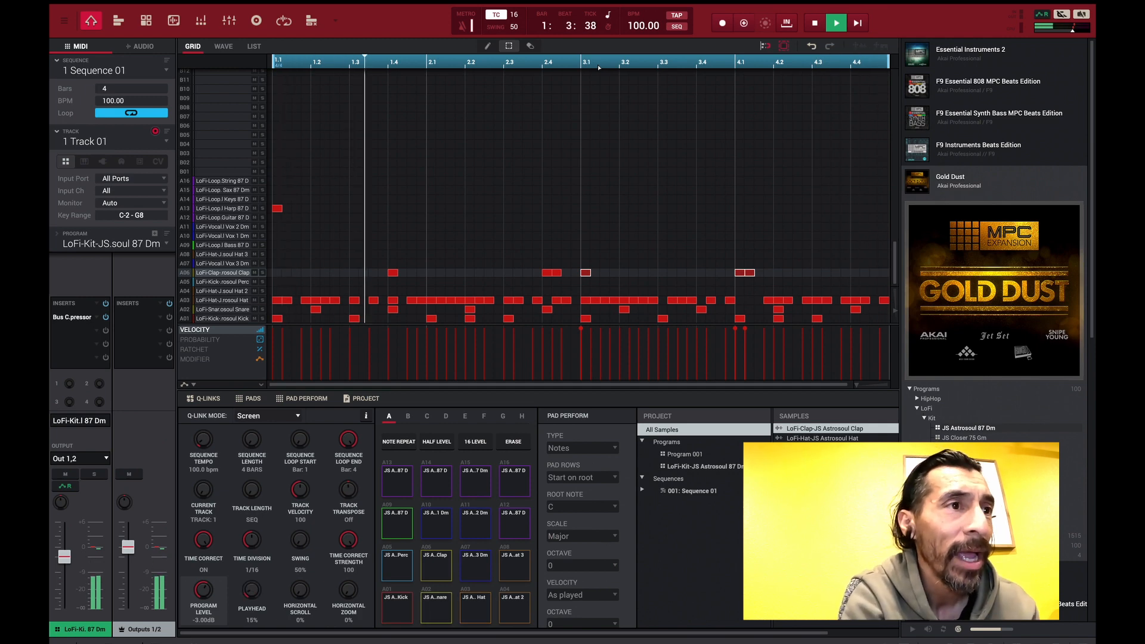
key("ctrl+b")
key("space")
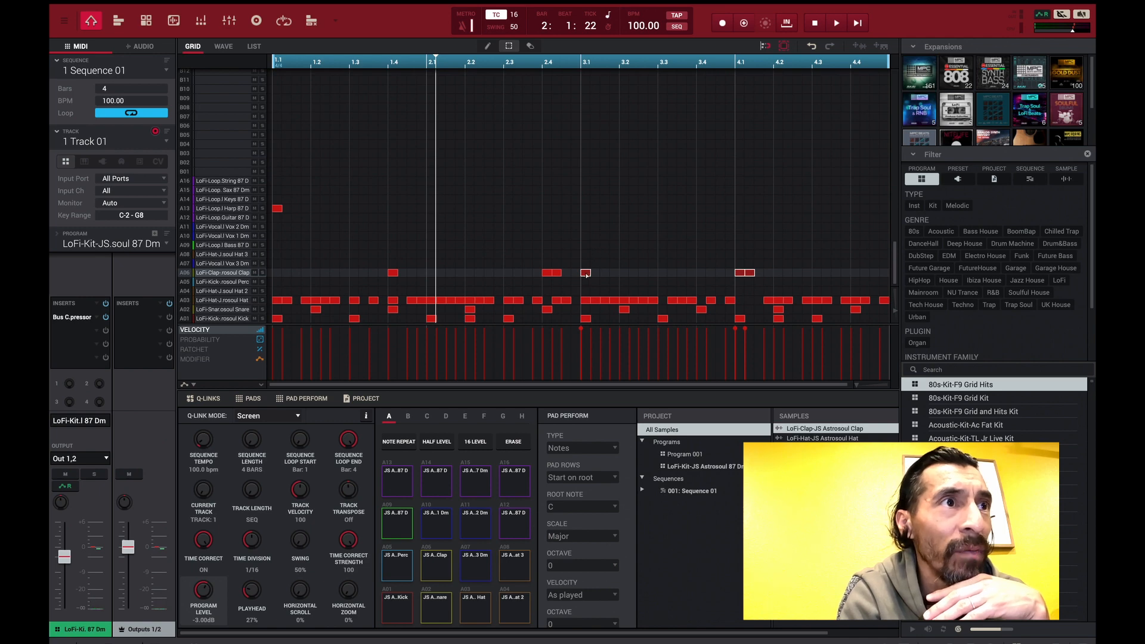
Move the pasted clap notes together so the first falls on beat 4 of bar 3, and play the sequence
left_click_drag(586, 273, 703, 273)
key("space")
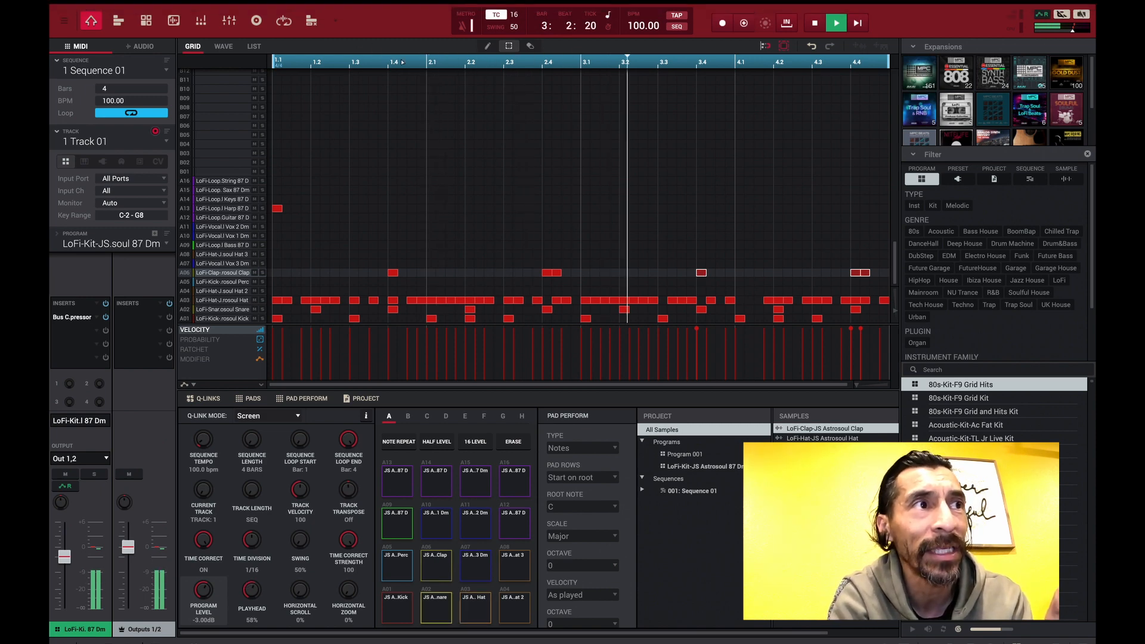
key("space")
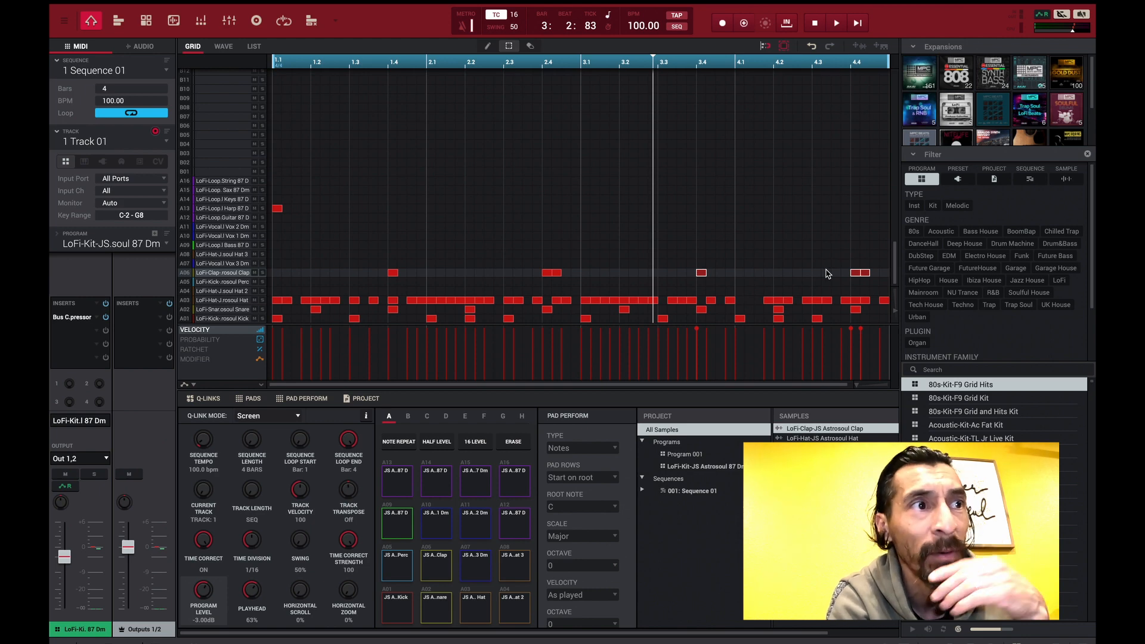
Add an A06 clap note on sixteenth 15 of bar 4 while playing the sequence
key("space")
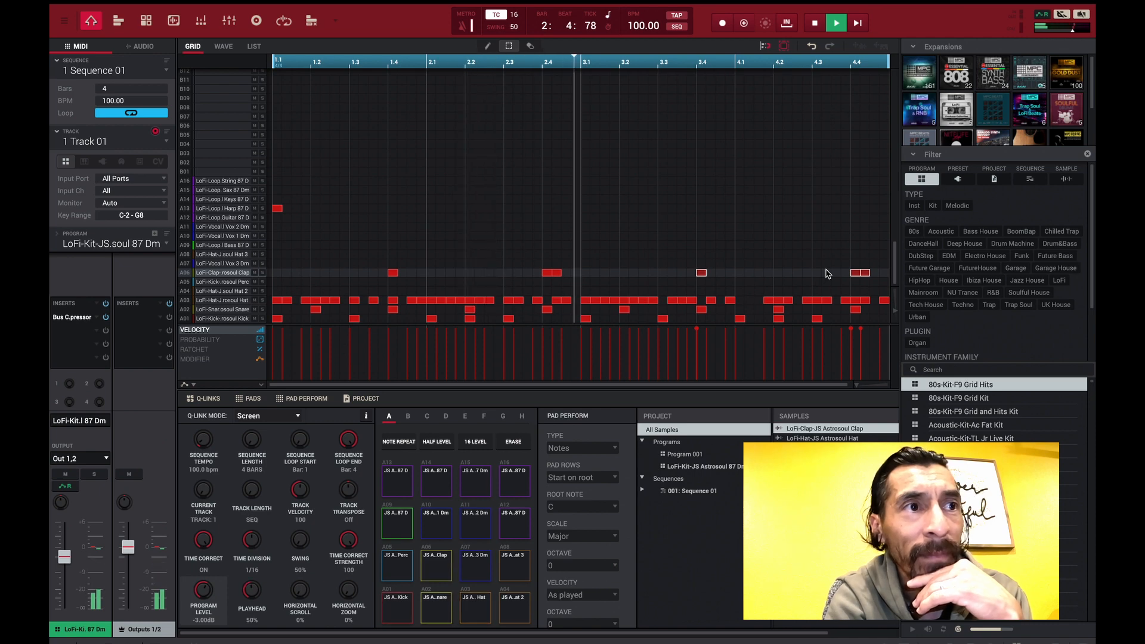
double_click(876, 276)
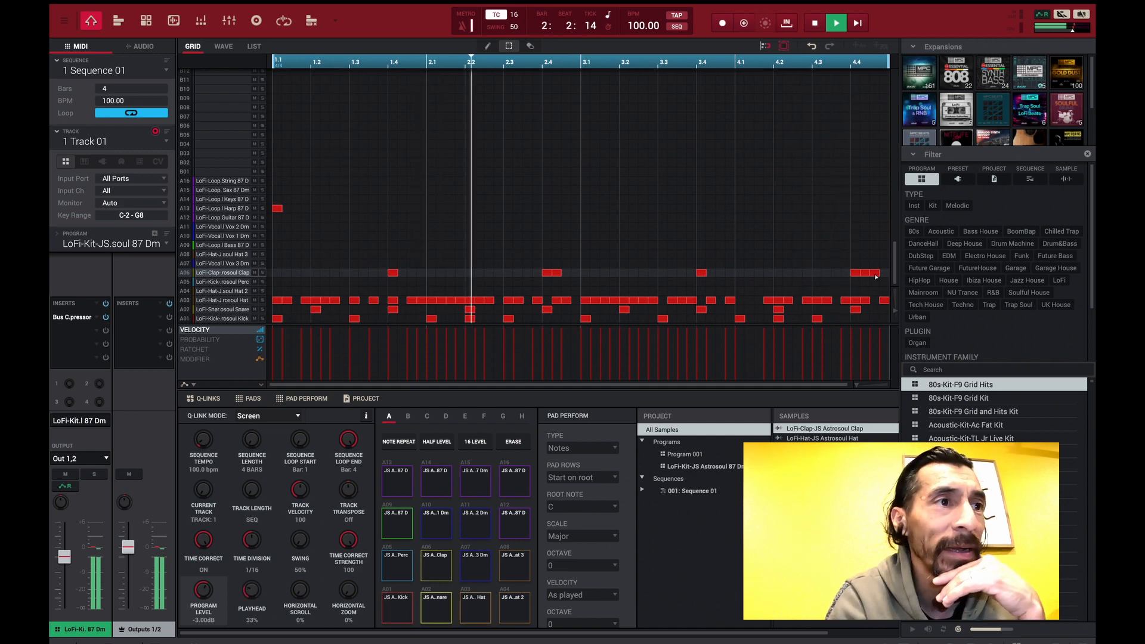
key("space")
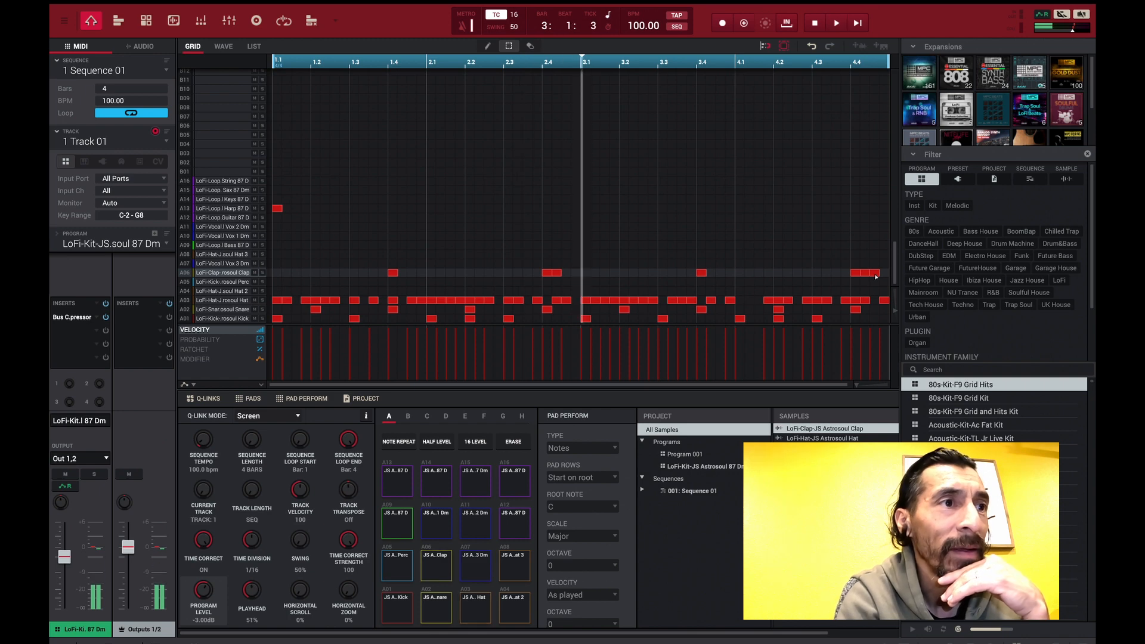
Add A01 kick notes on sixteenths 13 and 14 of bar 2 and play the sequence
double_click(567, 300)
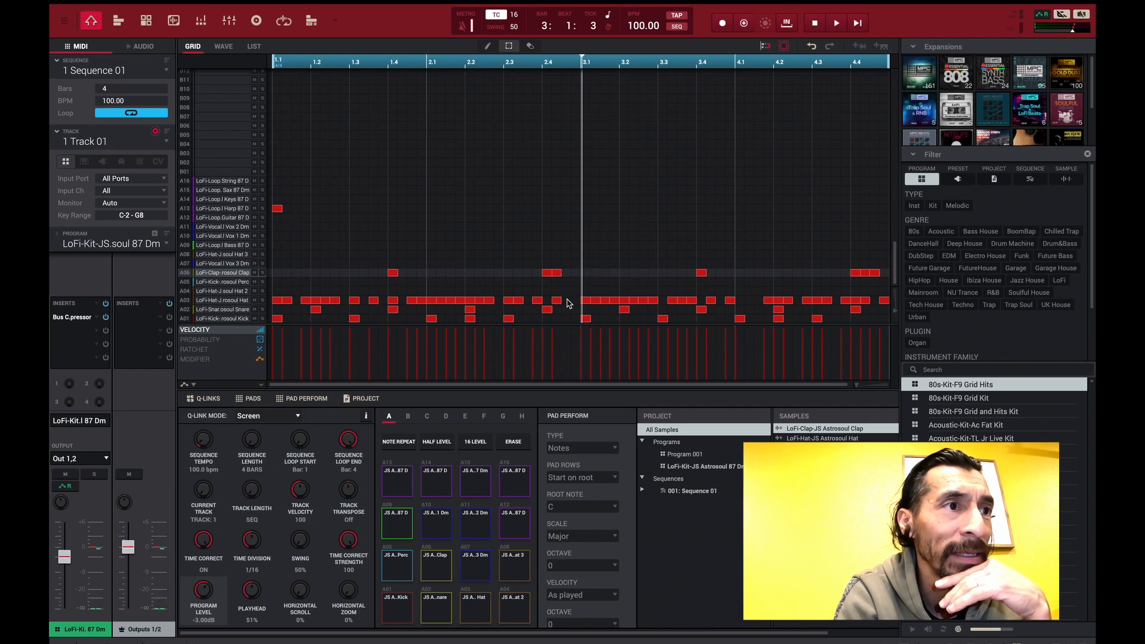
double_click(567, 300)
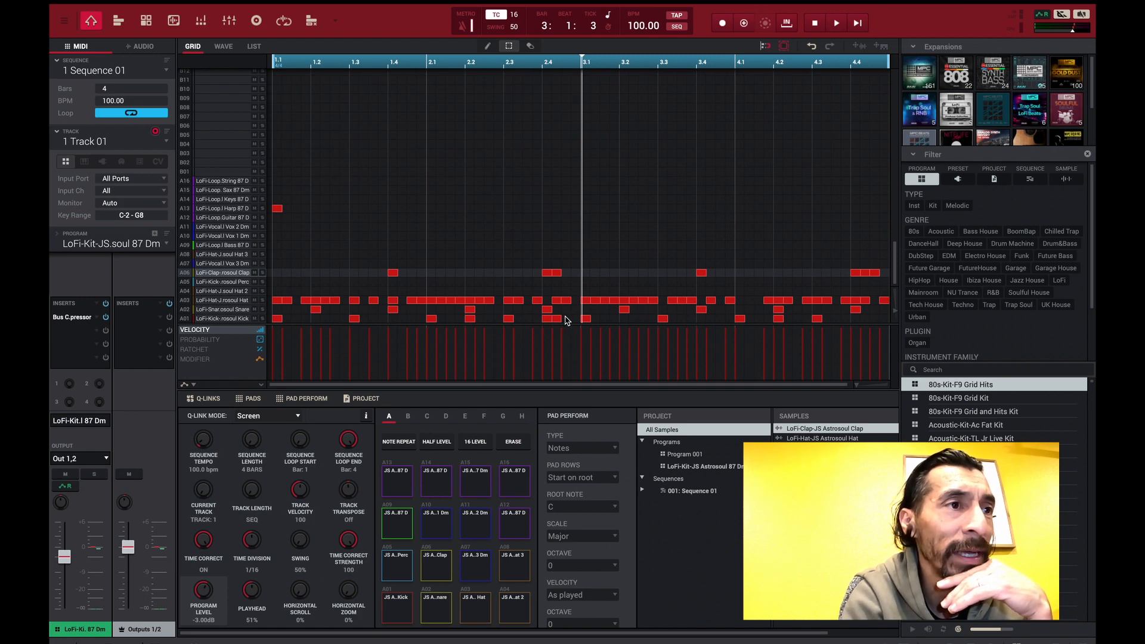
key("space")
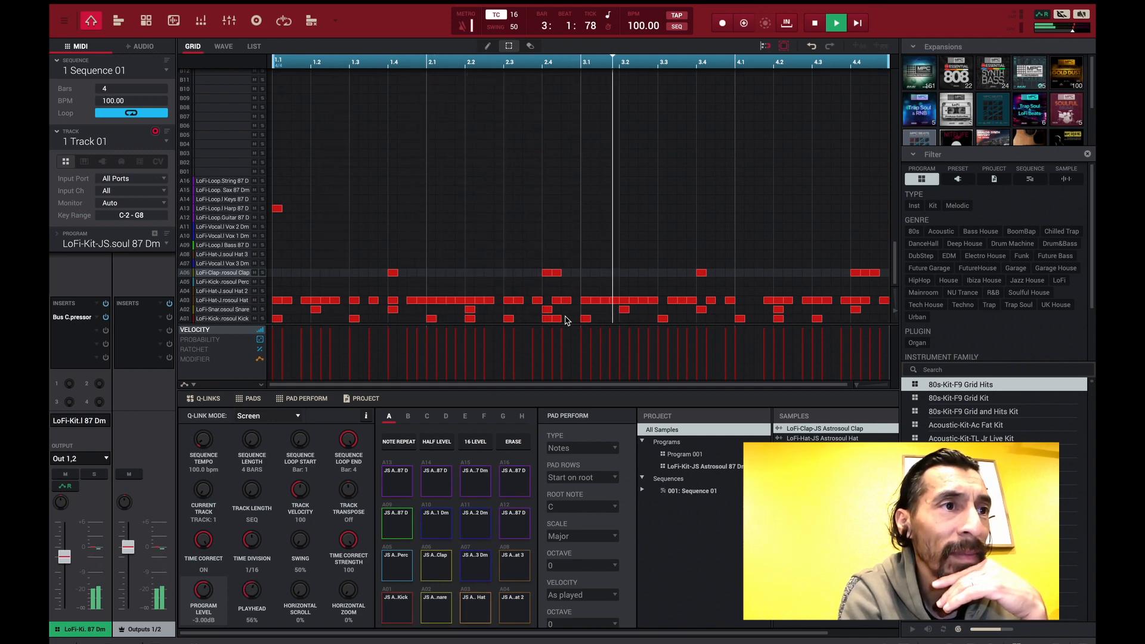
Add A01 kick notes on sixteenths 14, 15 and 16 of bar 4 during playback
double_click(865, 320)
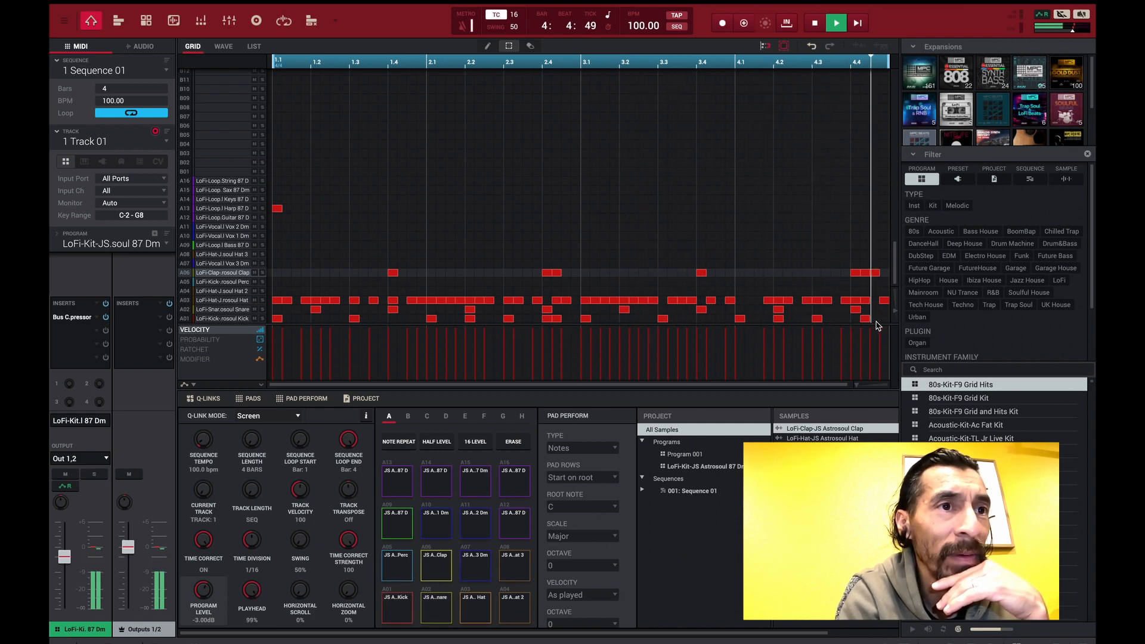
double_click(876, 321)
double_click(885, 321)
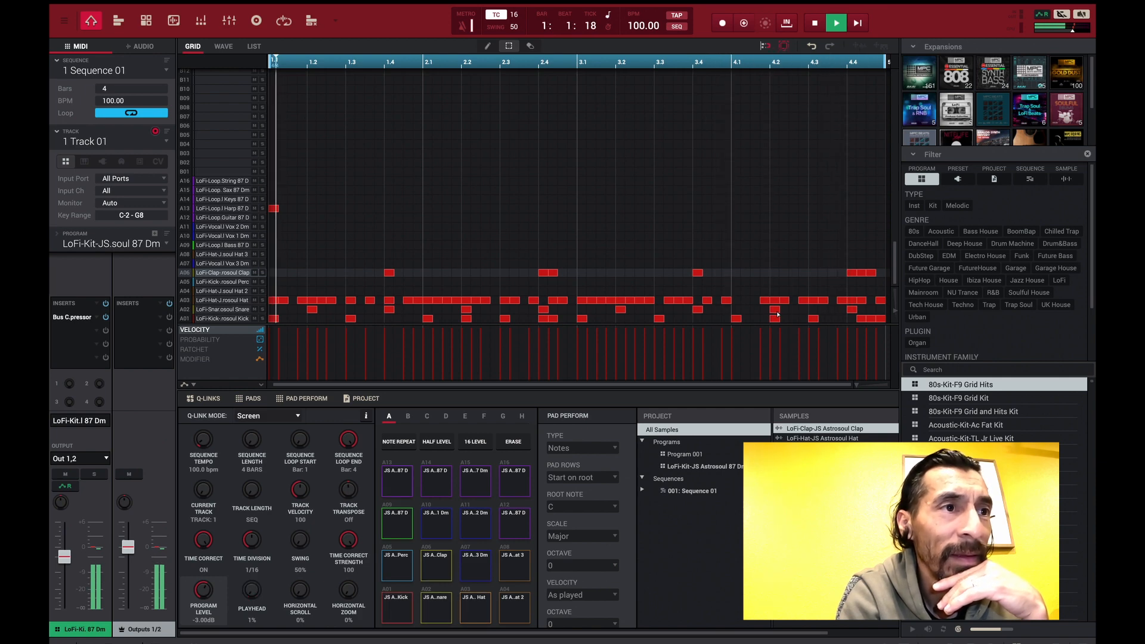
key("space")
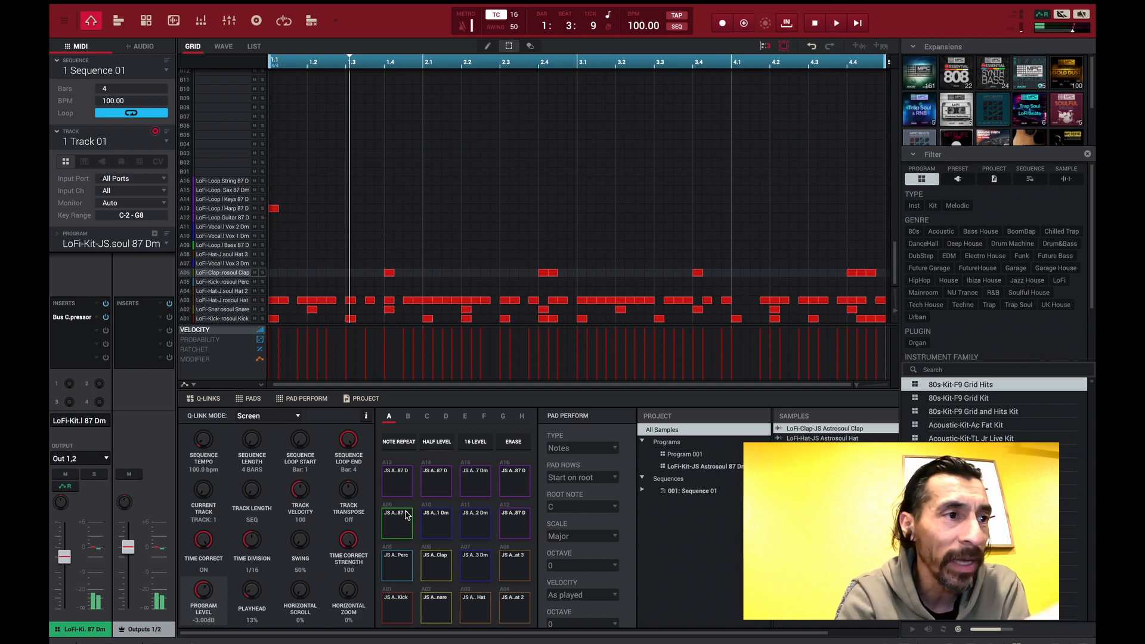
Audition the vocals on pads A10 and A11, add a Vox 2 note on beat 4 of bar 1 and play the sequence
left_click(439, 530)
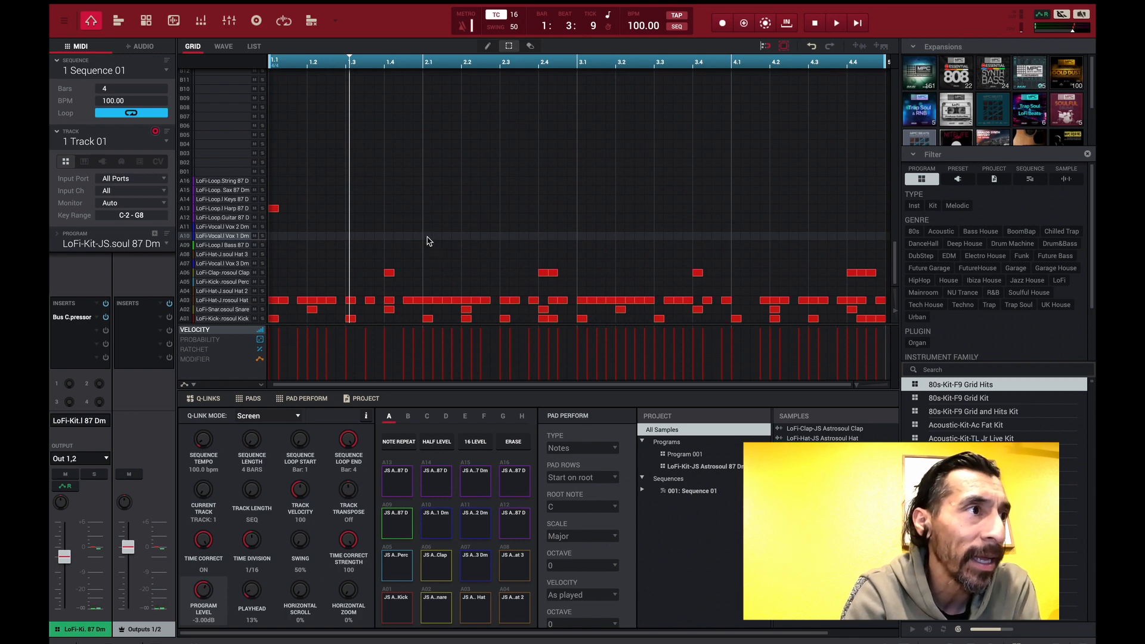
left_click(477, 526)
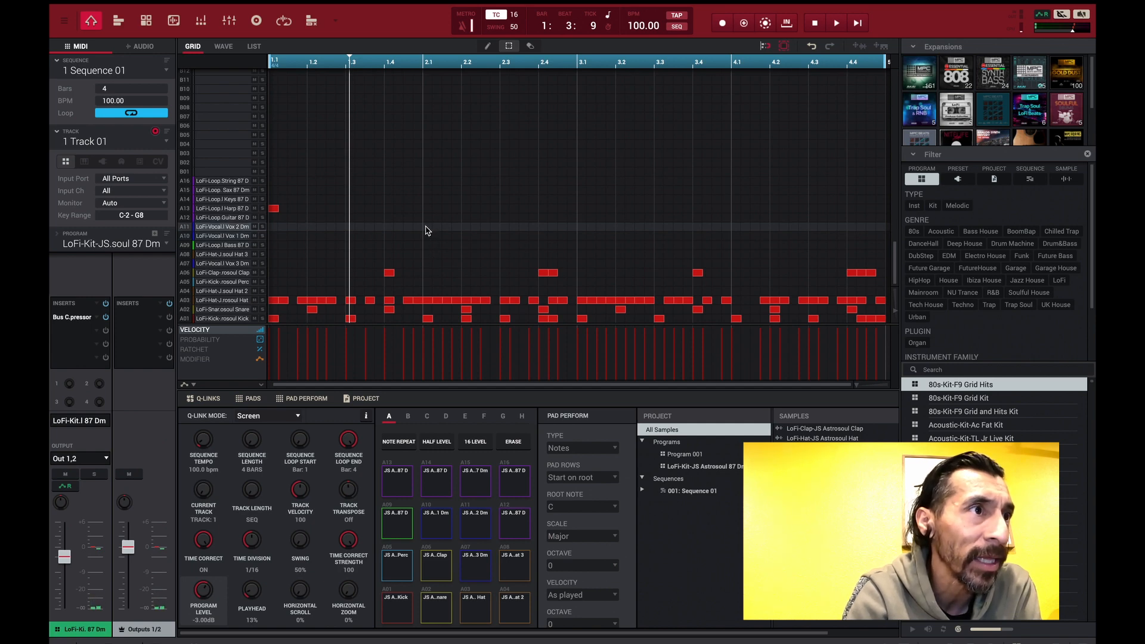
left_click(389, 227)
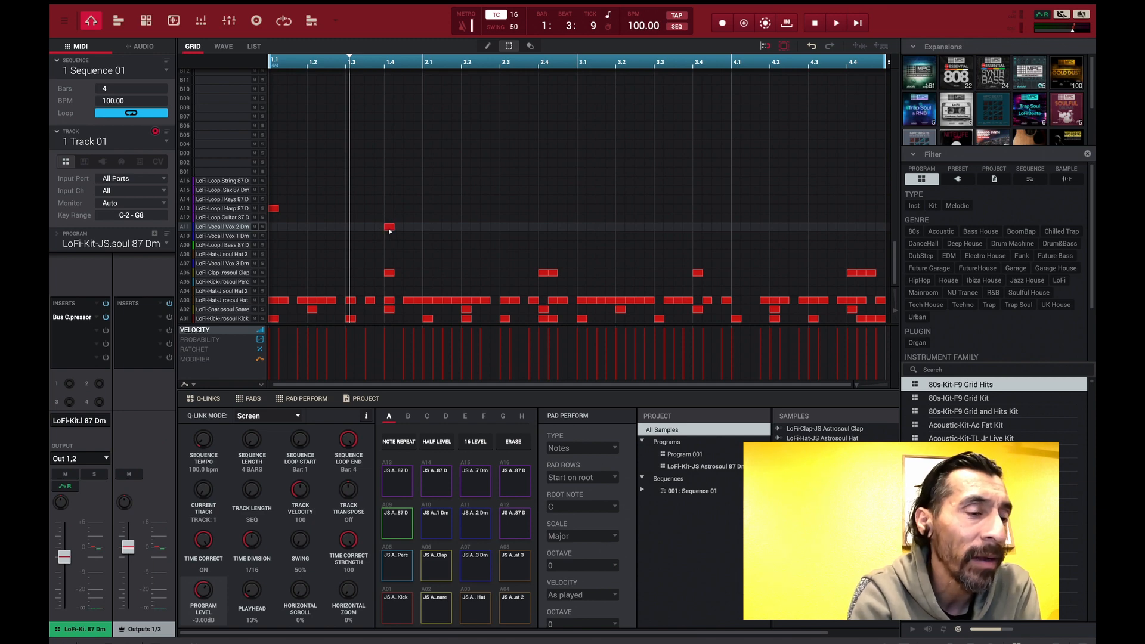
key("space")
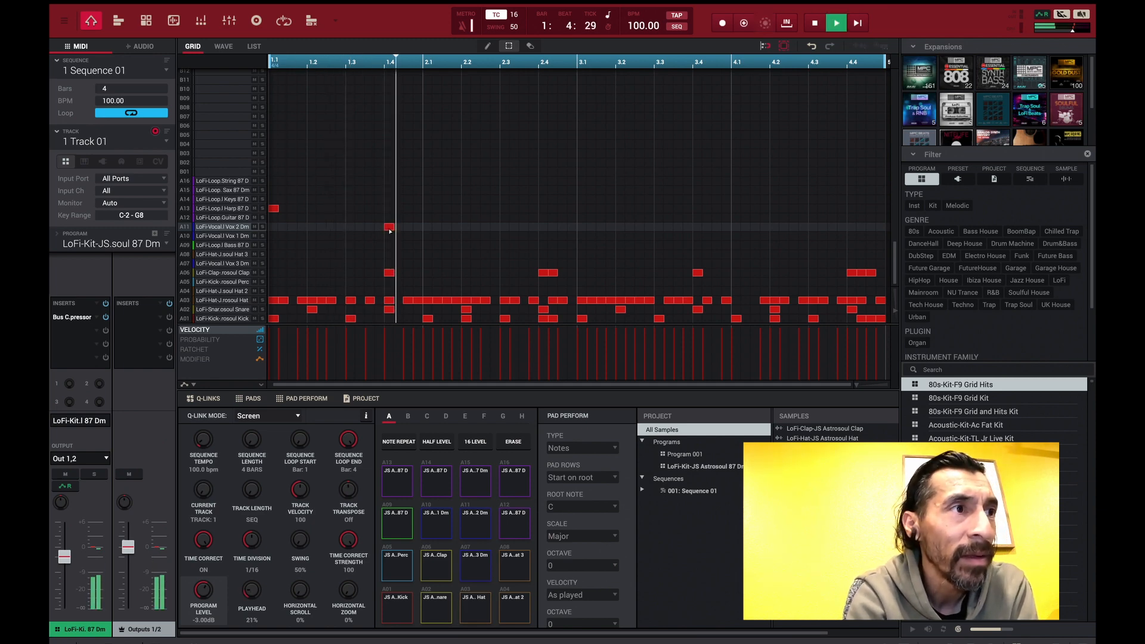
key("space")
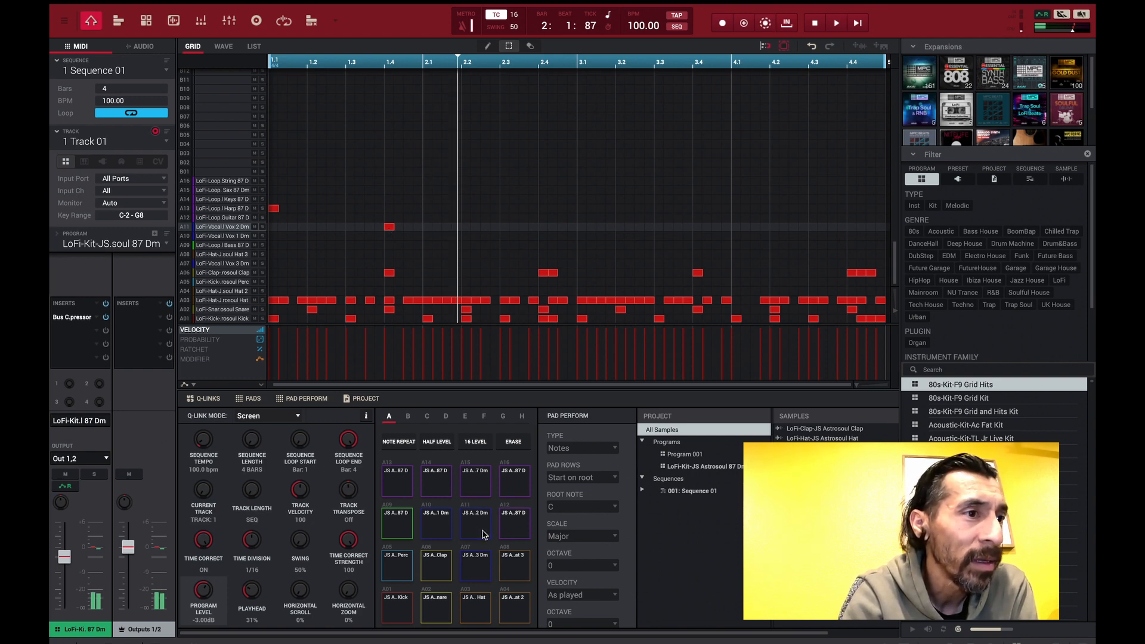
Audition the Vox 3 vocal on pad A07, add its note on beat 1 of bar 3 and play the sequence
left_click(477, 568)
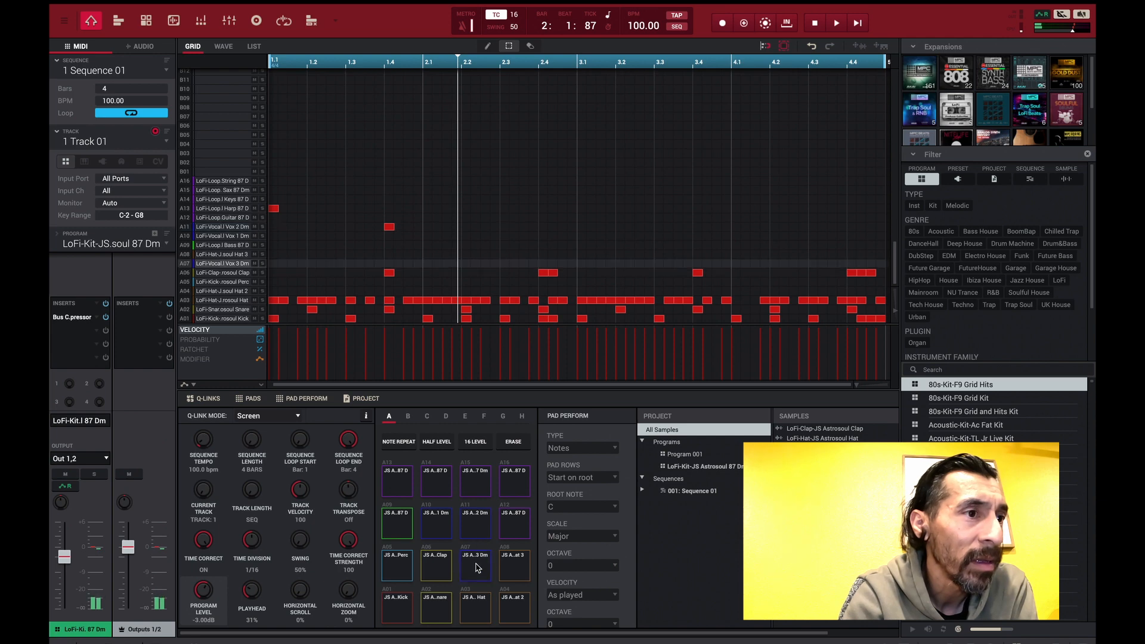
mouse_move(477, 566)
left_mouse_down()
mouse_move(543, 388)
mouse_move(476, 613)
mouse_move(472, 564)
left_mouse_up()
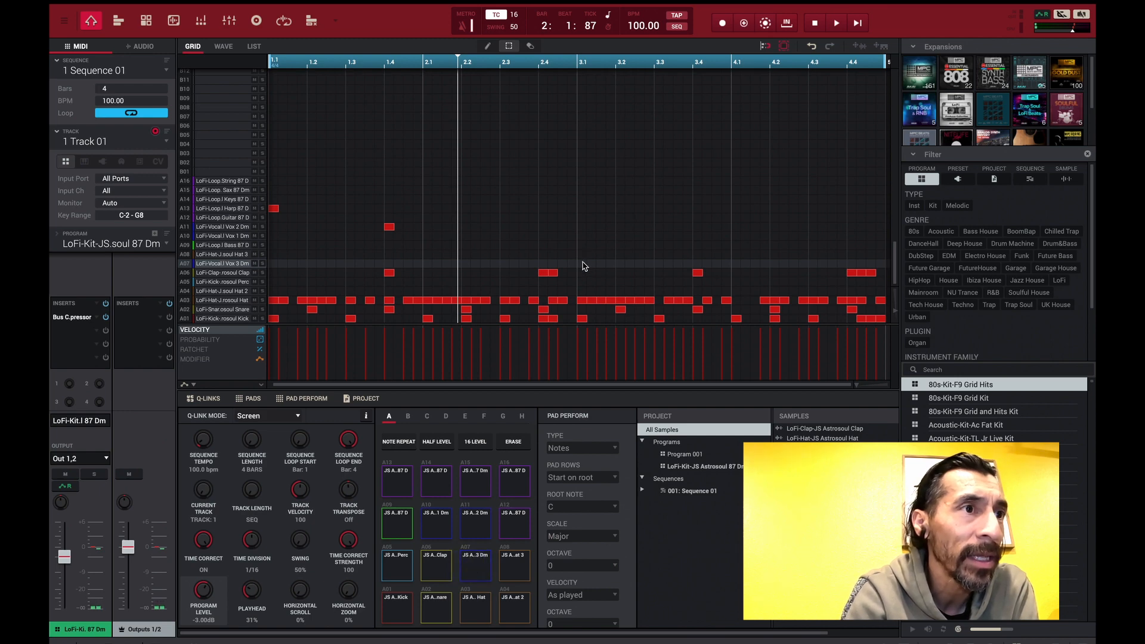
key("space")
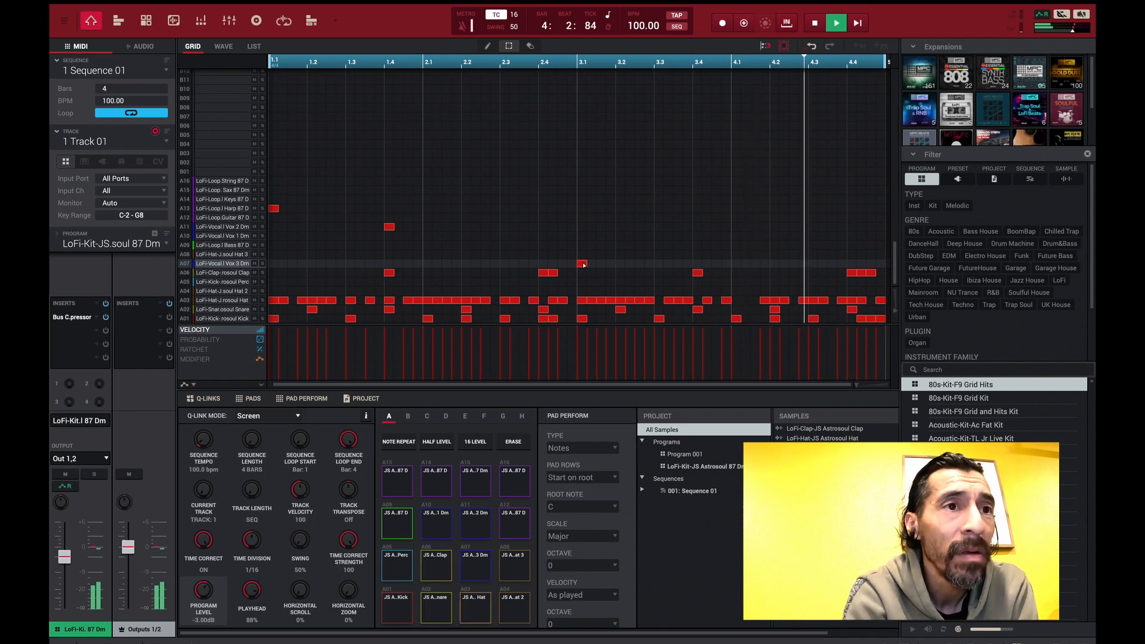
key("space")
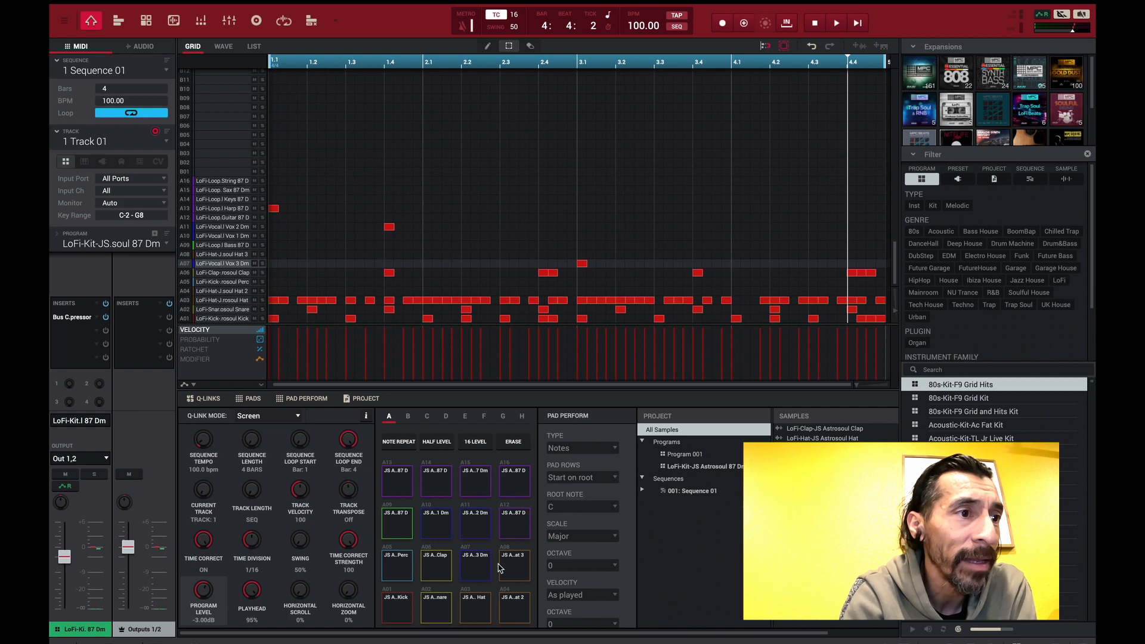
Audition the Vox 2 vocal on pad A11, add its note on beat 4 of bar 4 and play the sequence
left_click(469, 525)
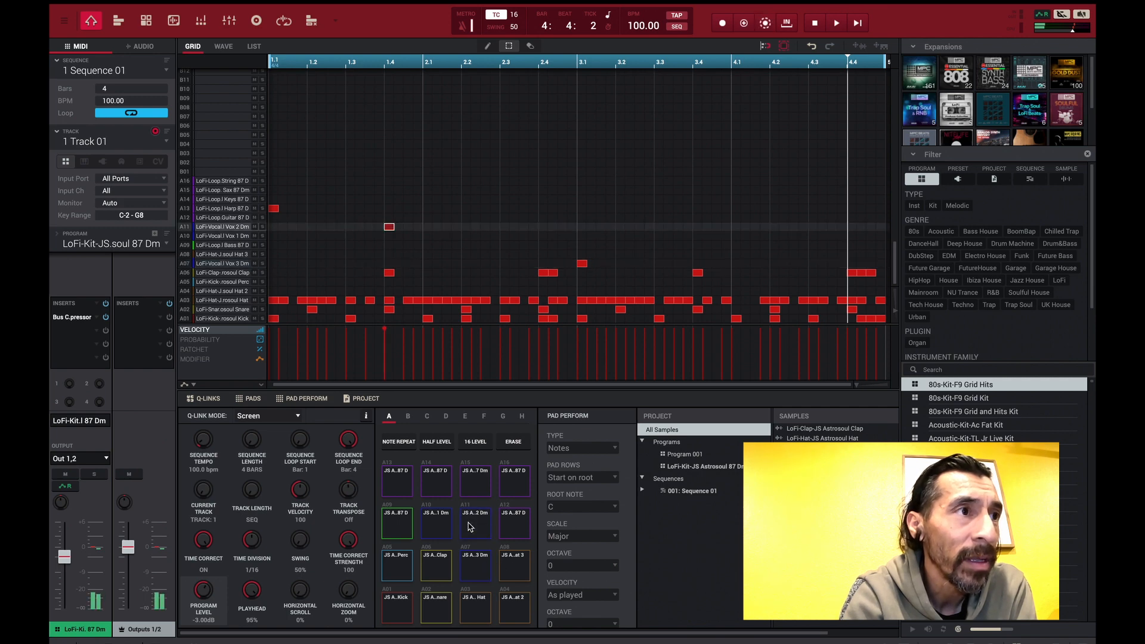
double_click(852, 229)
key("space")
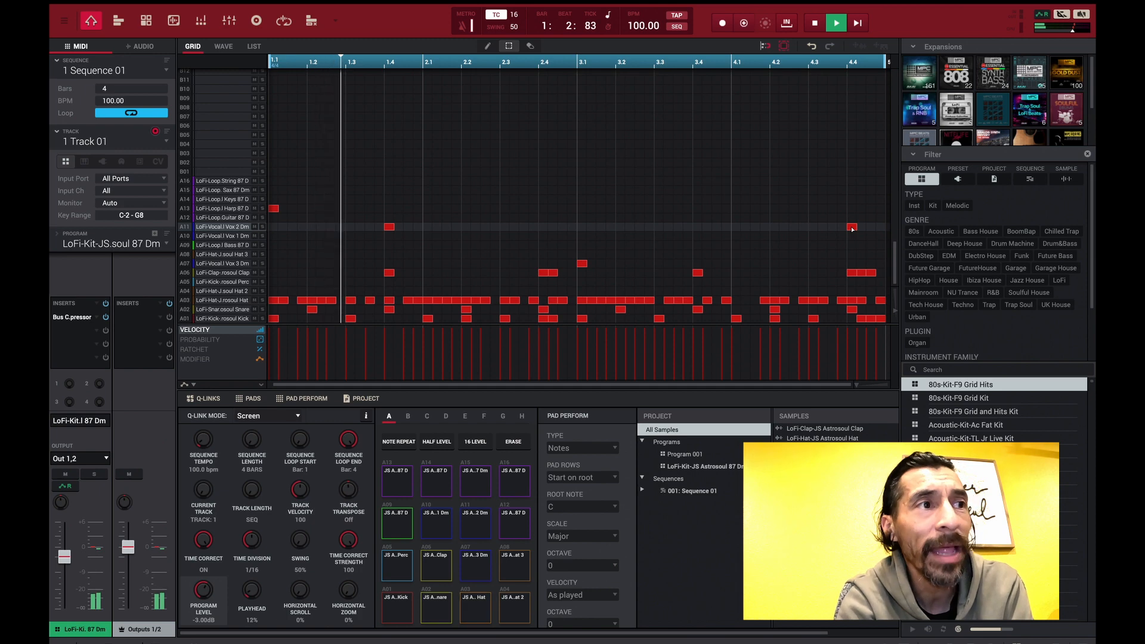
key("space")
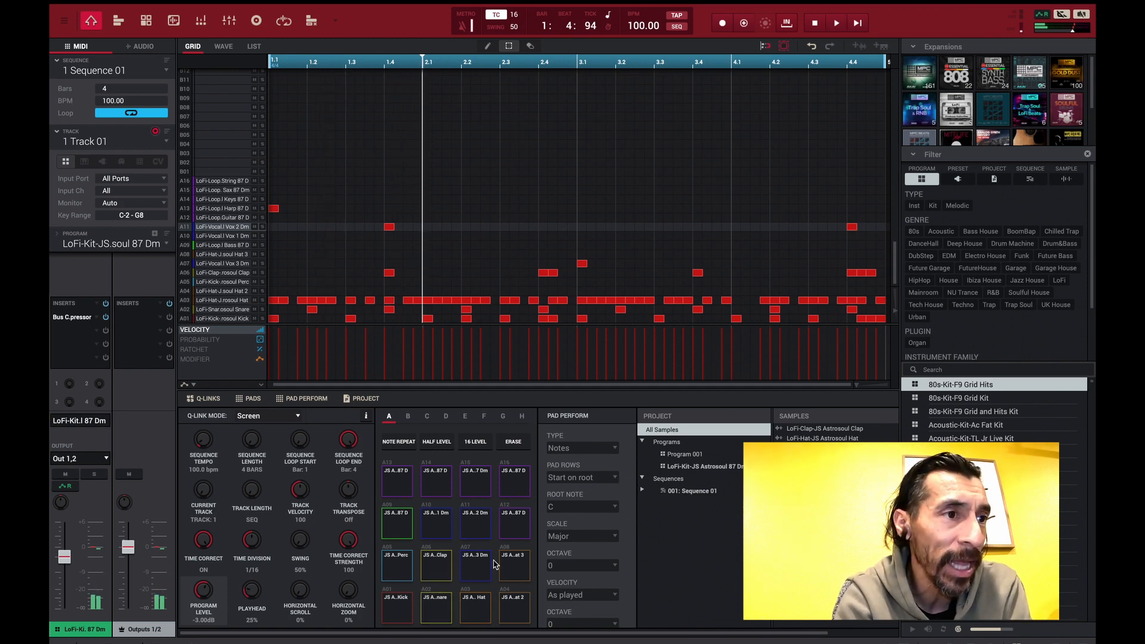
Audition the string and sax loops on pads A16 and A15, add the sax note on beat 1 of bar 3 and play the sequence
left_click(519, 488)
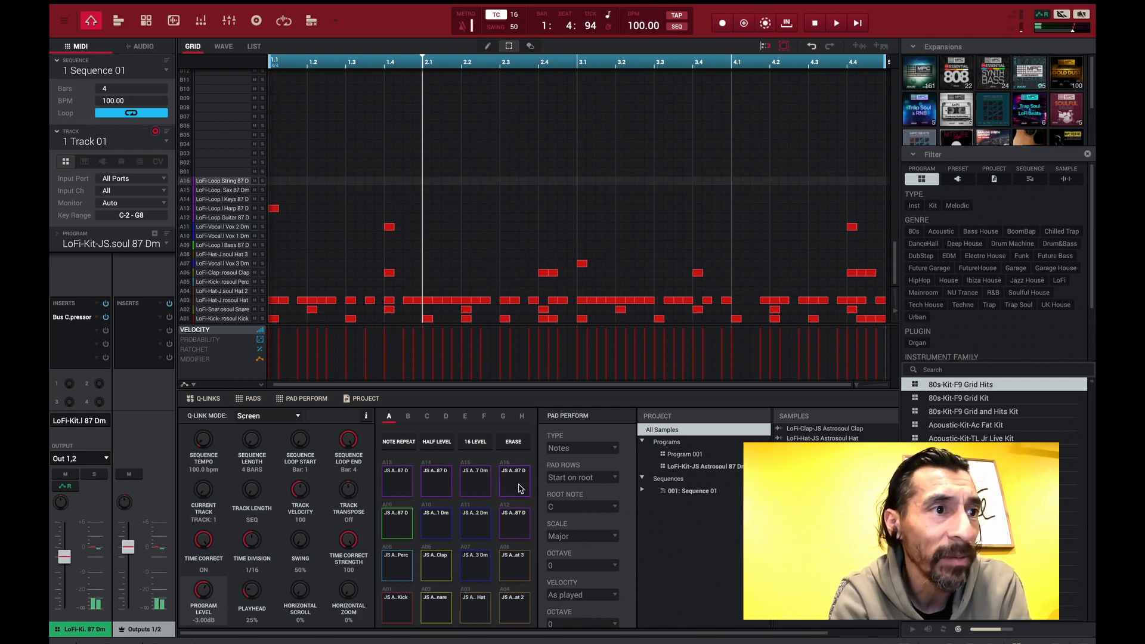
left_click(486, 487)
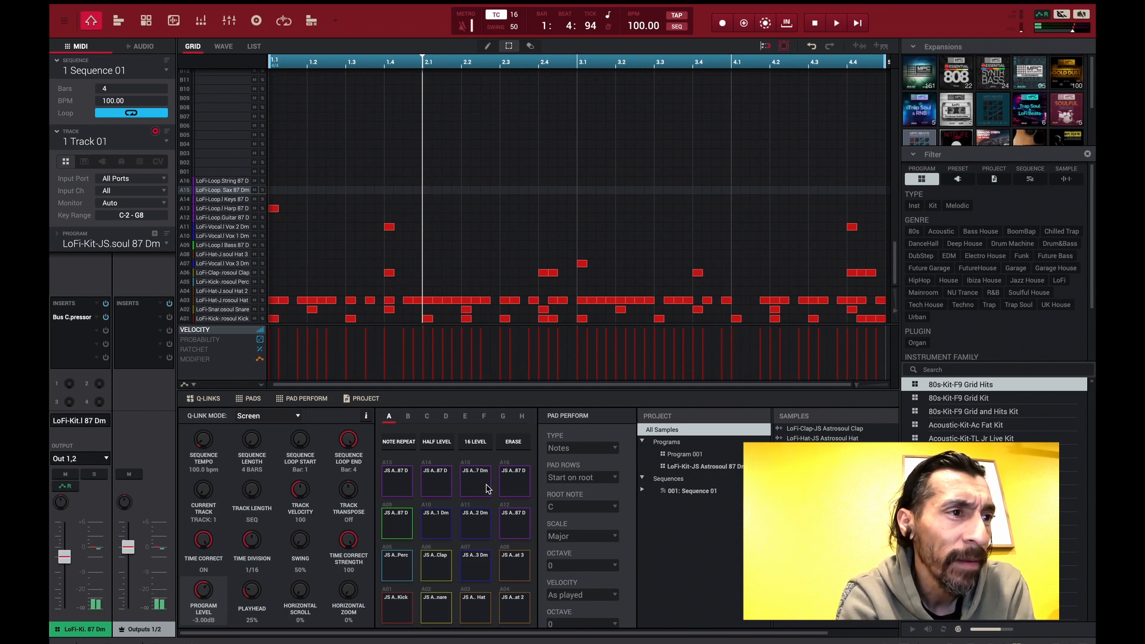
key("space")
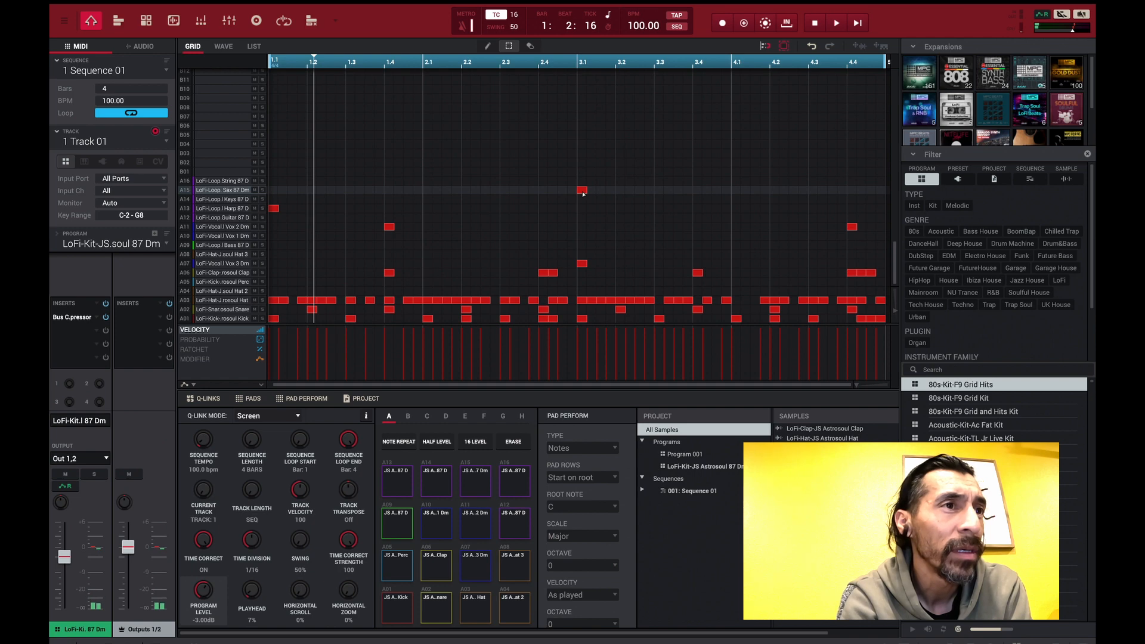
key("space")
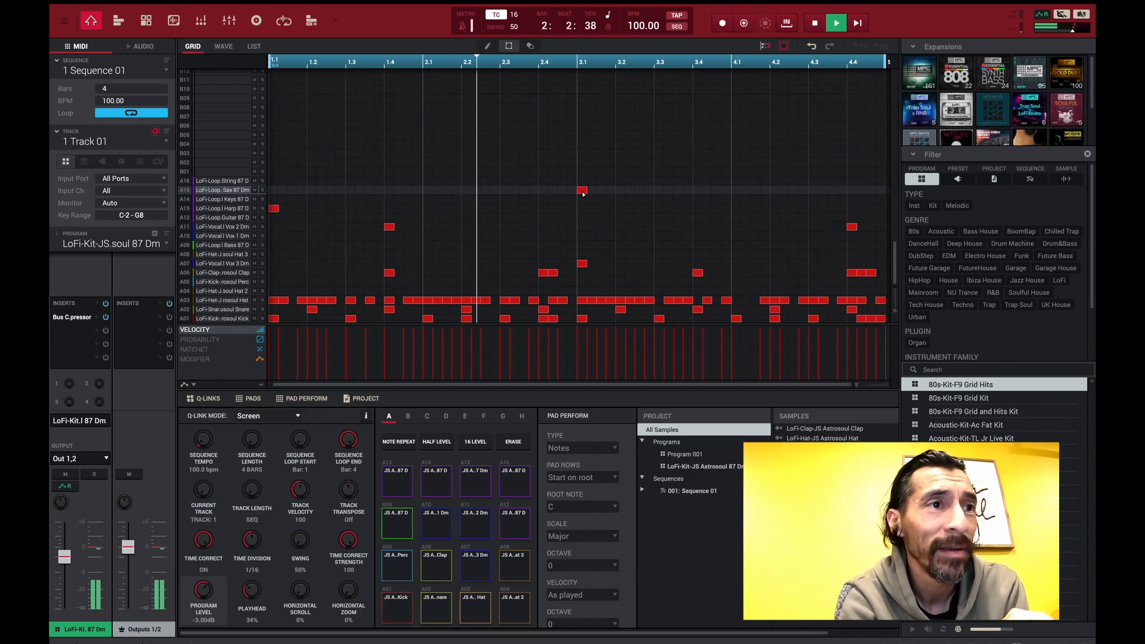
key("space")
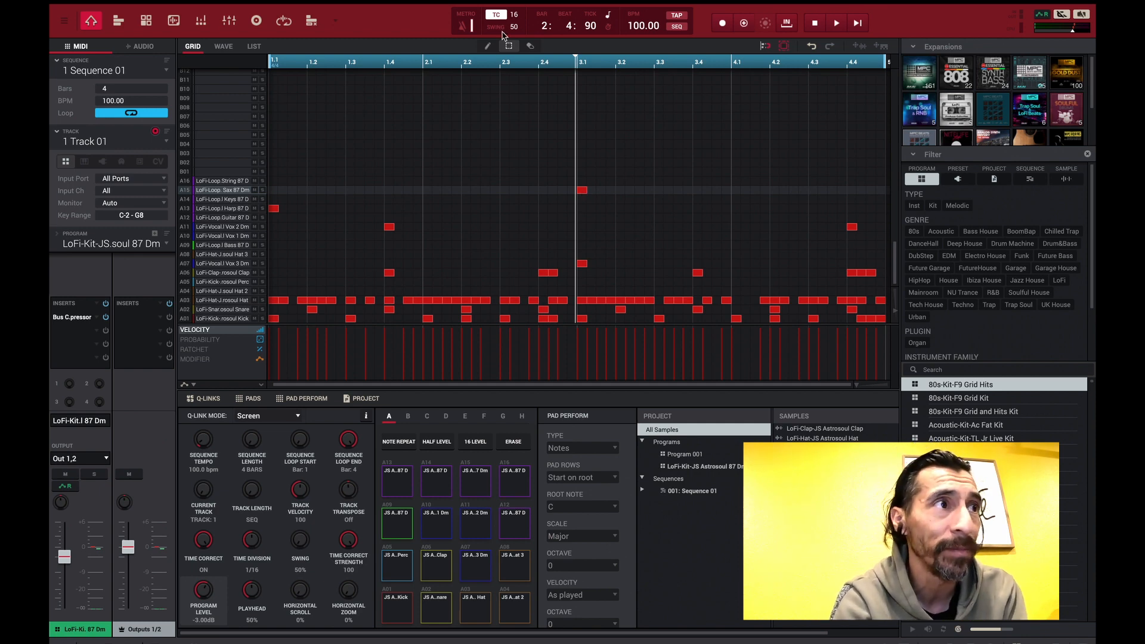
Show the track arrangement and explode Track 01 into a separate track for each pad sound
left_click(117, 22)
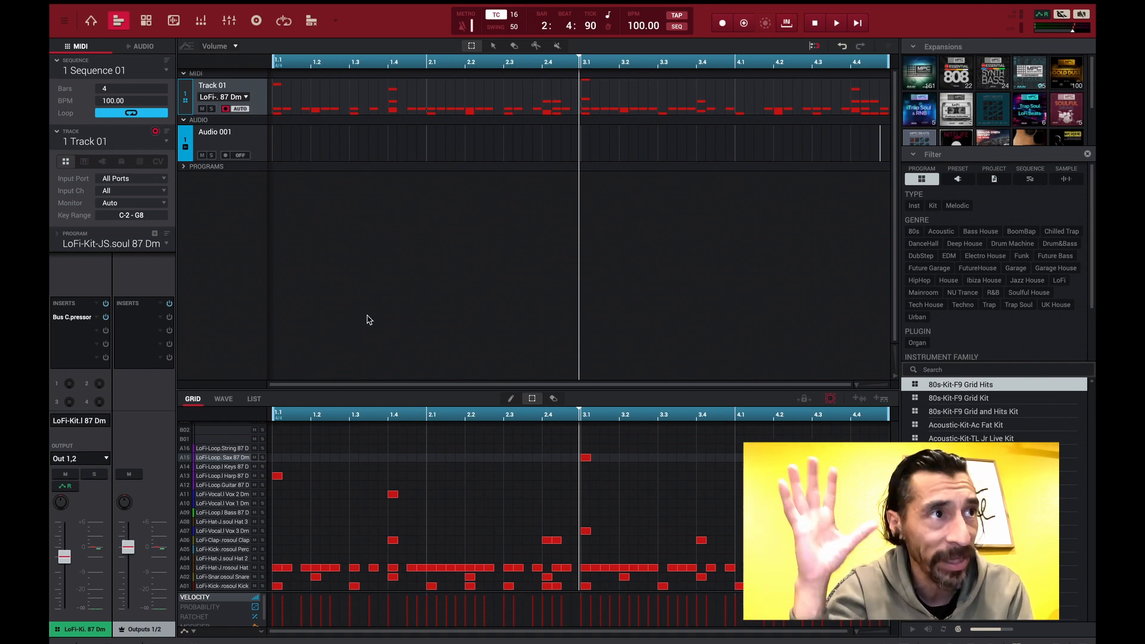
left_click(65, 22)
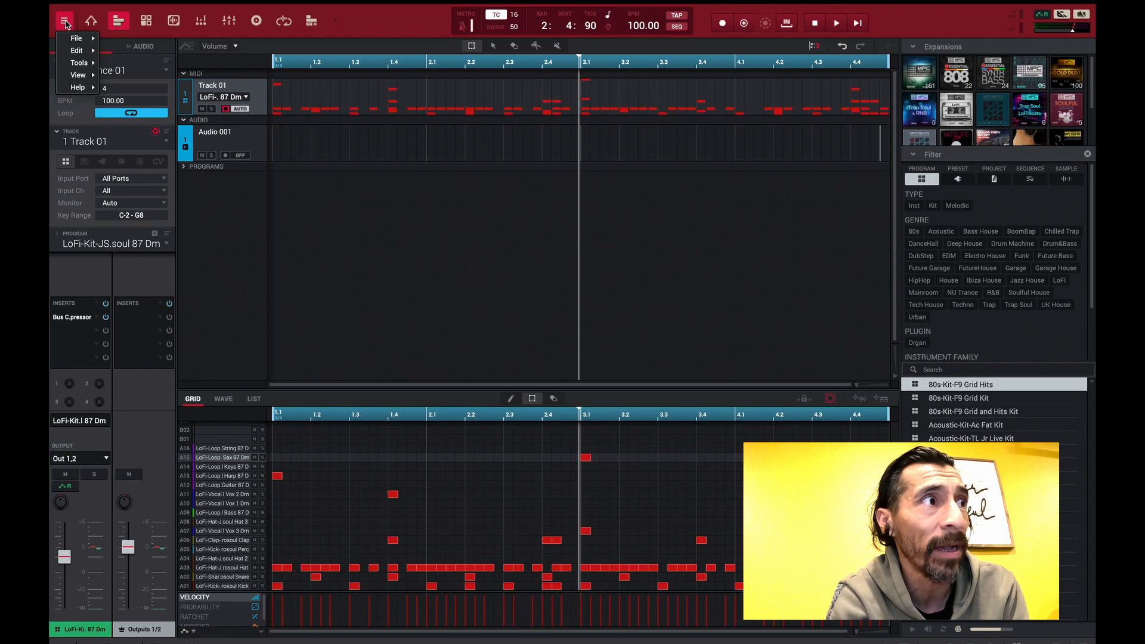
mouse_move(66, 52)
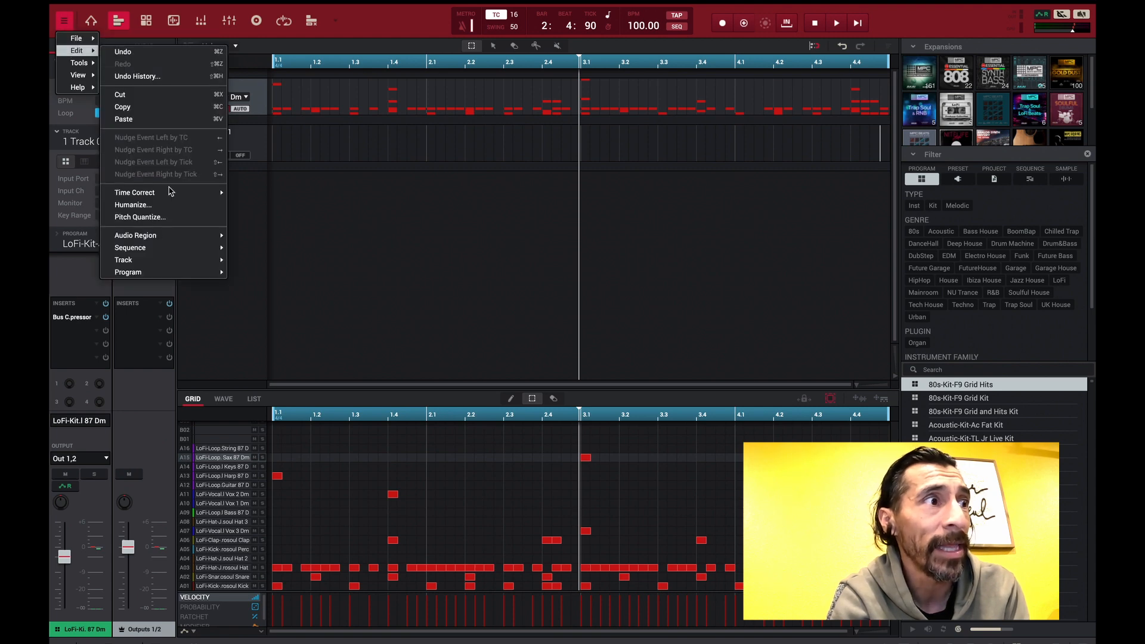
mouse_move(162, 262)
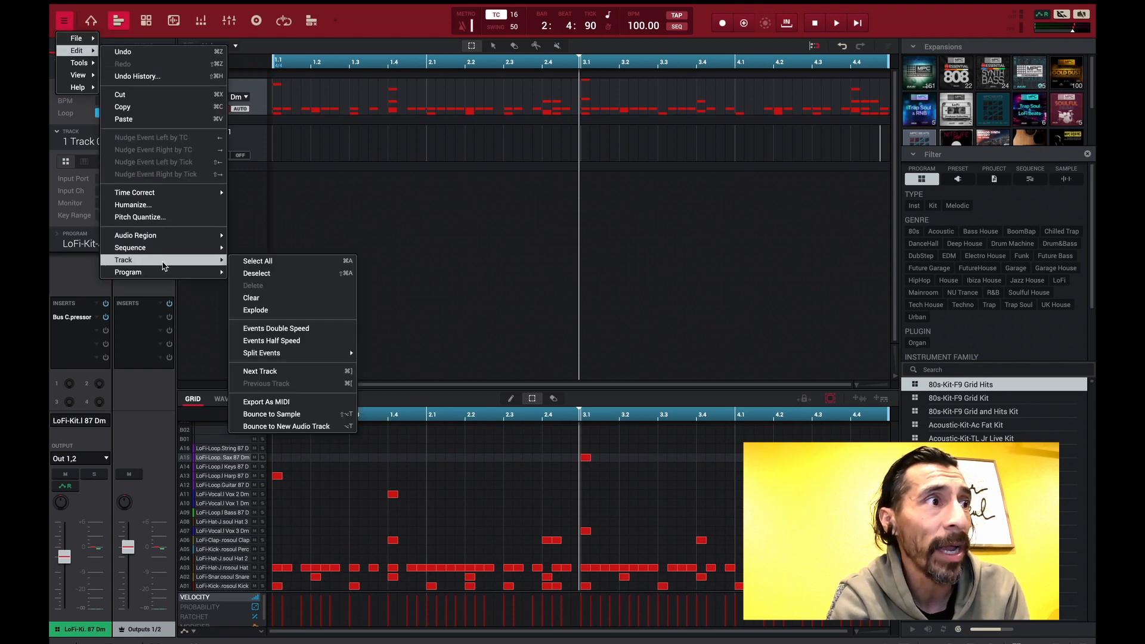
left_click(261, 318)
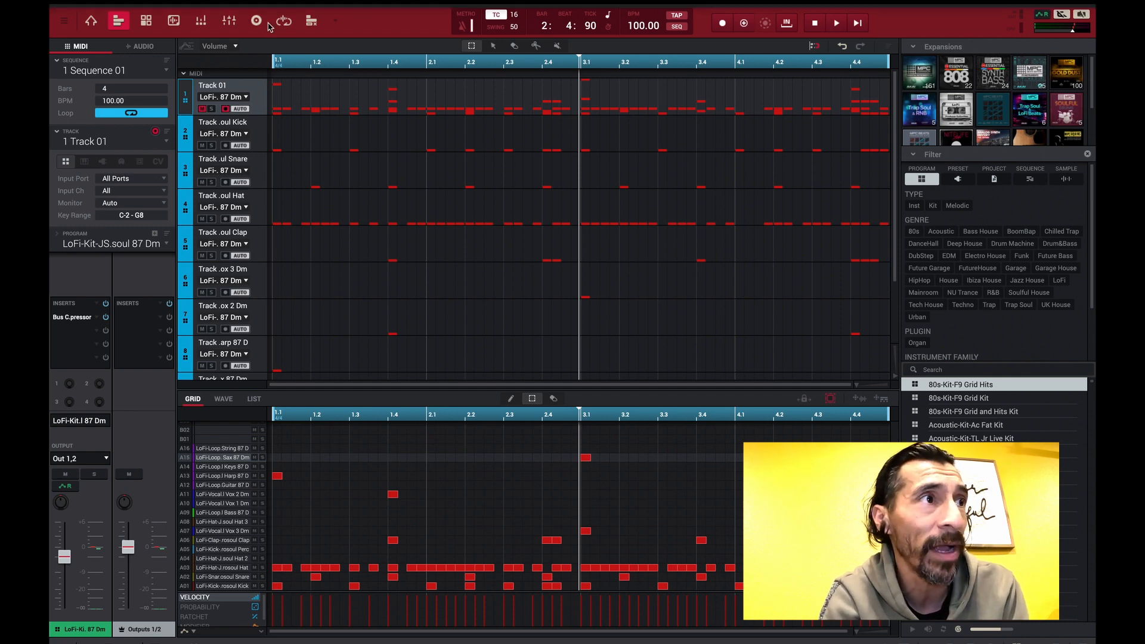
Open Track Mute, play the sequence and mute tracks 2 to 9 one after another
left_click(312, 22)
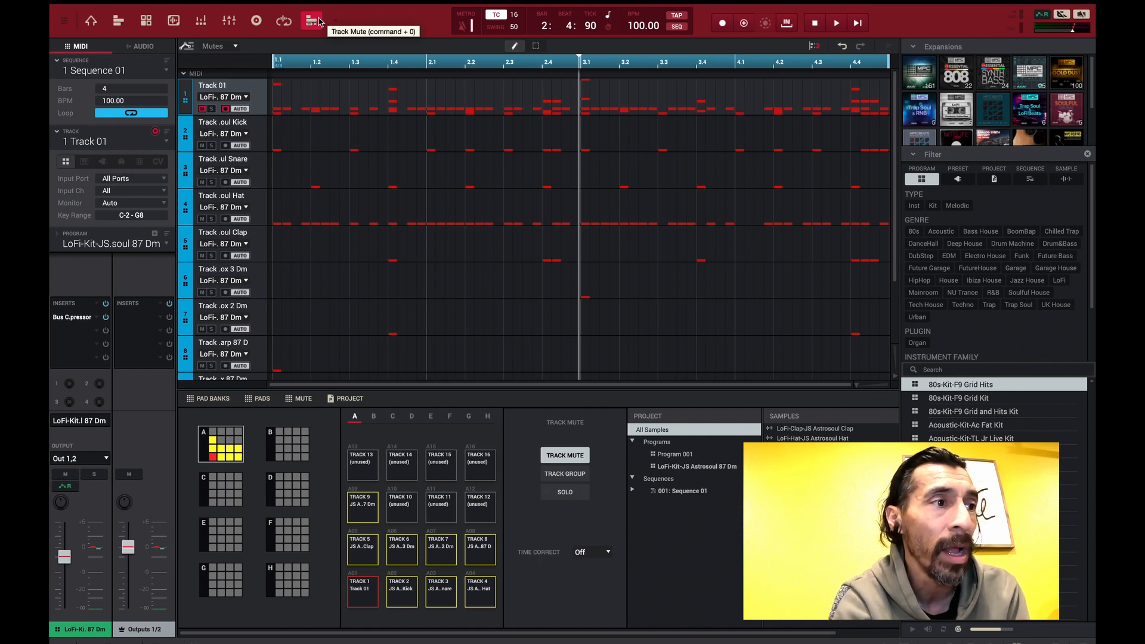
key("space")
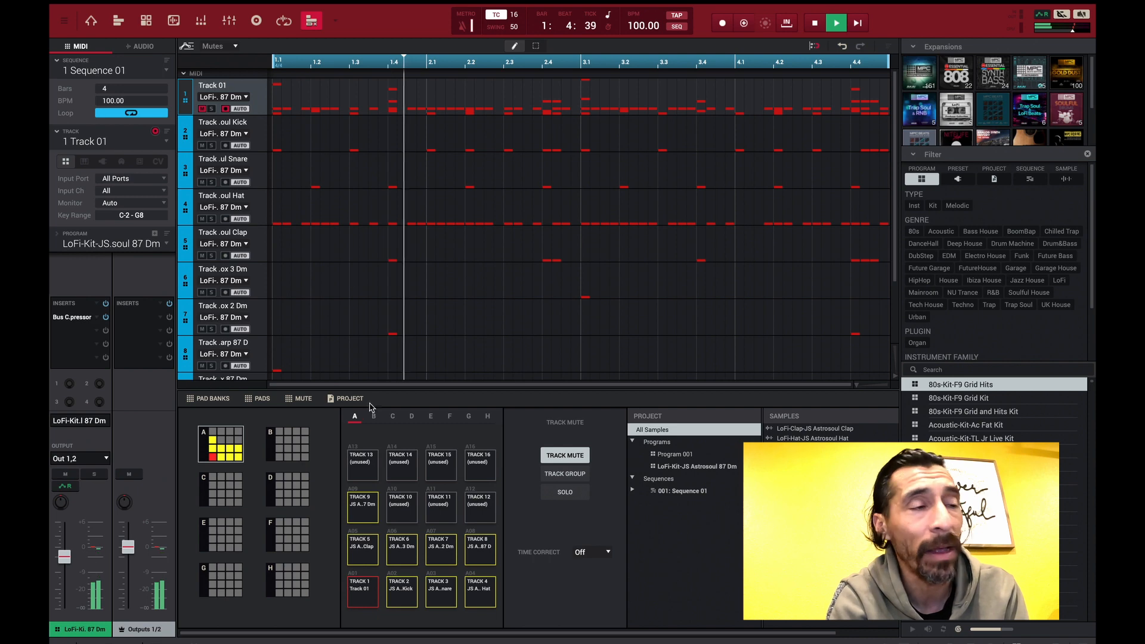
left_click(222, 457)
left_click(231, 457)
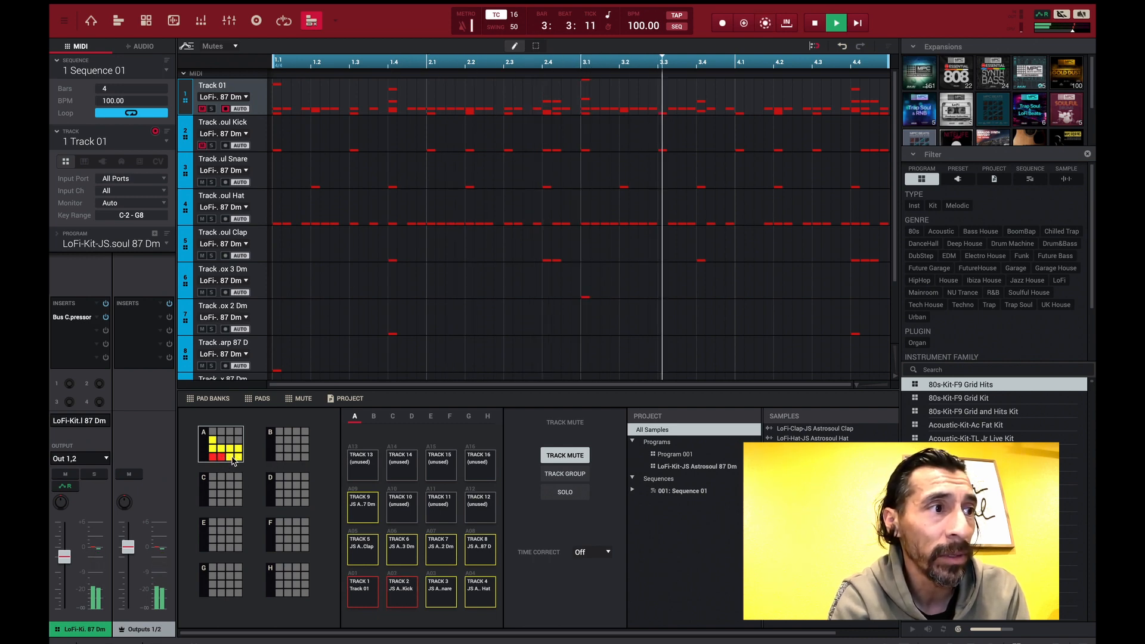
left_click(238, 456)
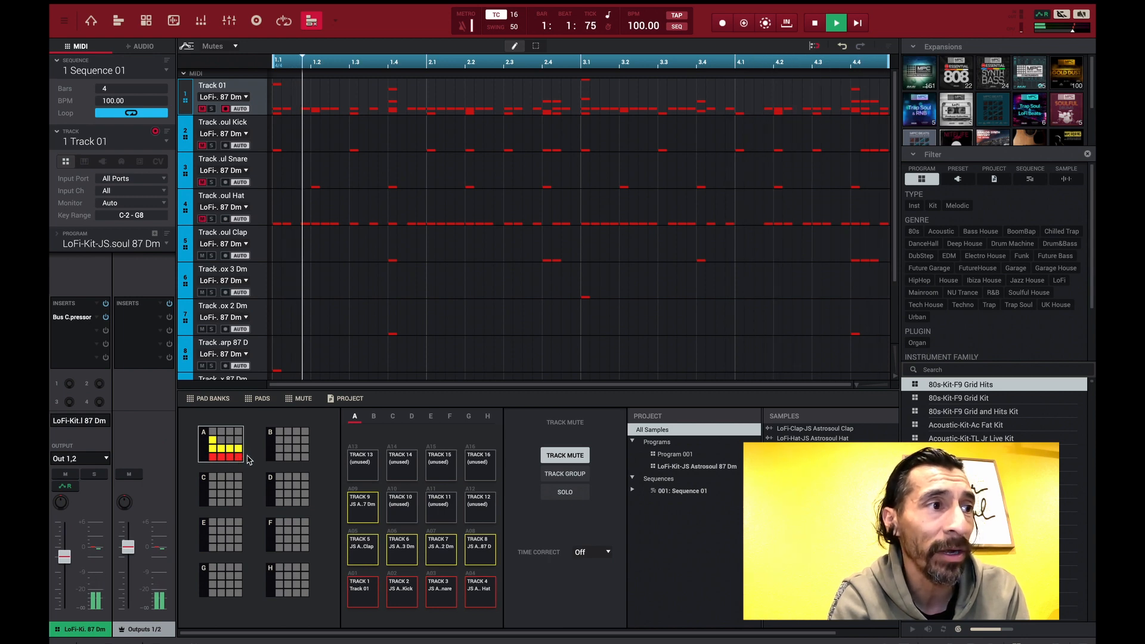
left_click(238, 449)
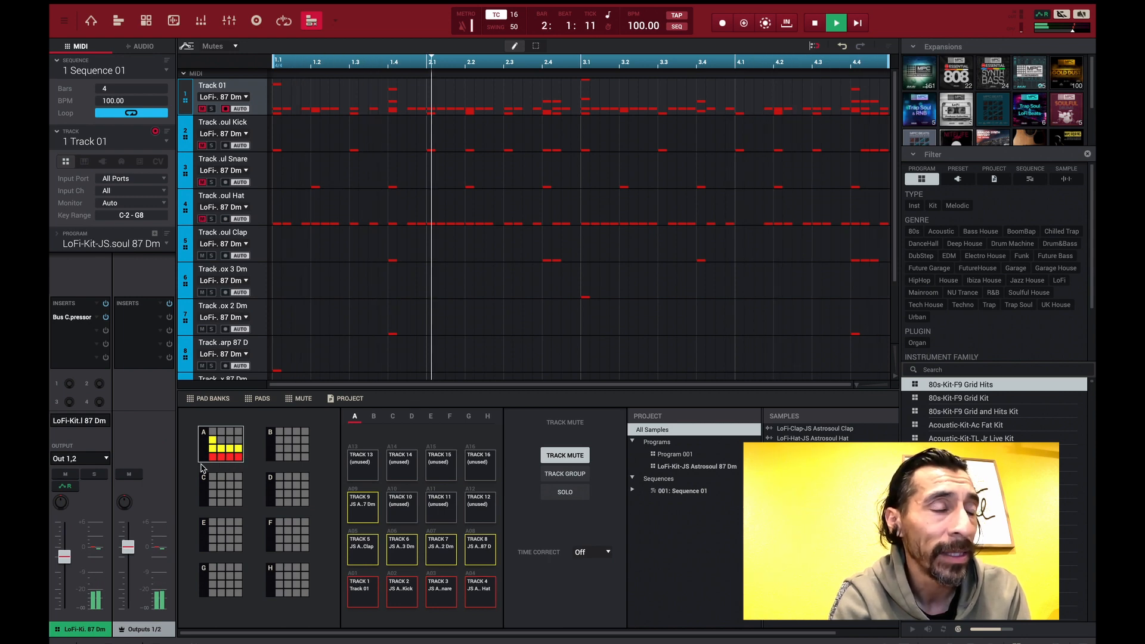
left_click(229, 452)
left_click(221, 450)
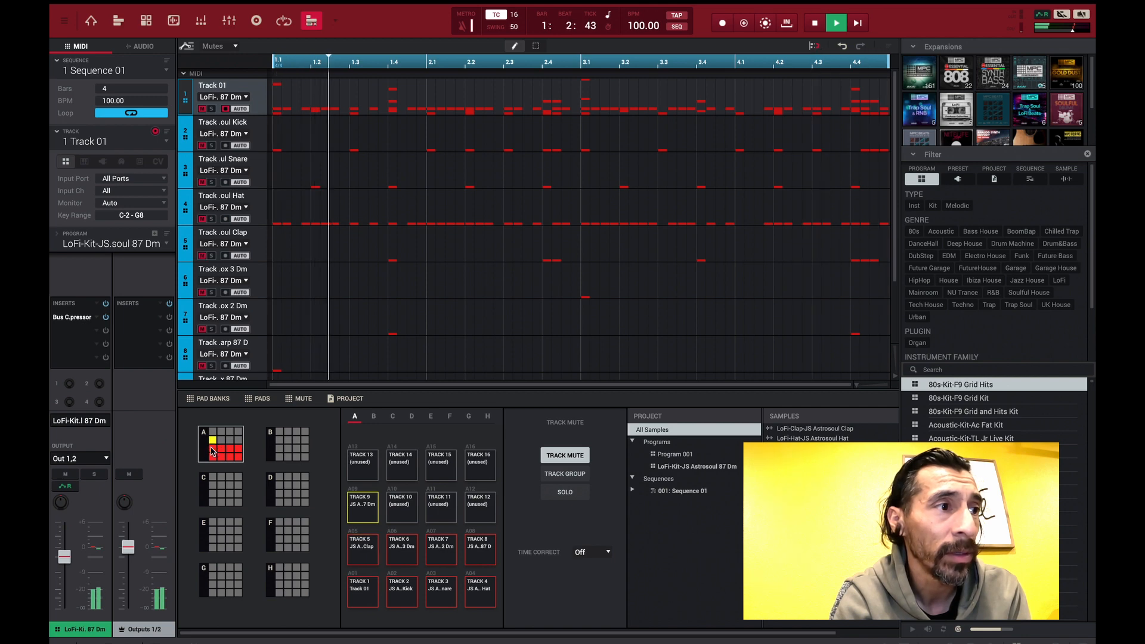
left_click(212, 451)
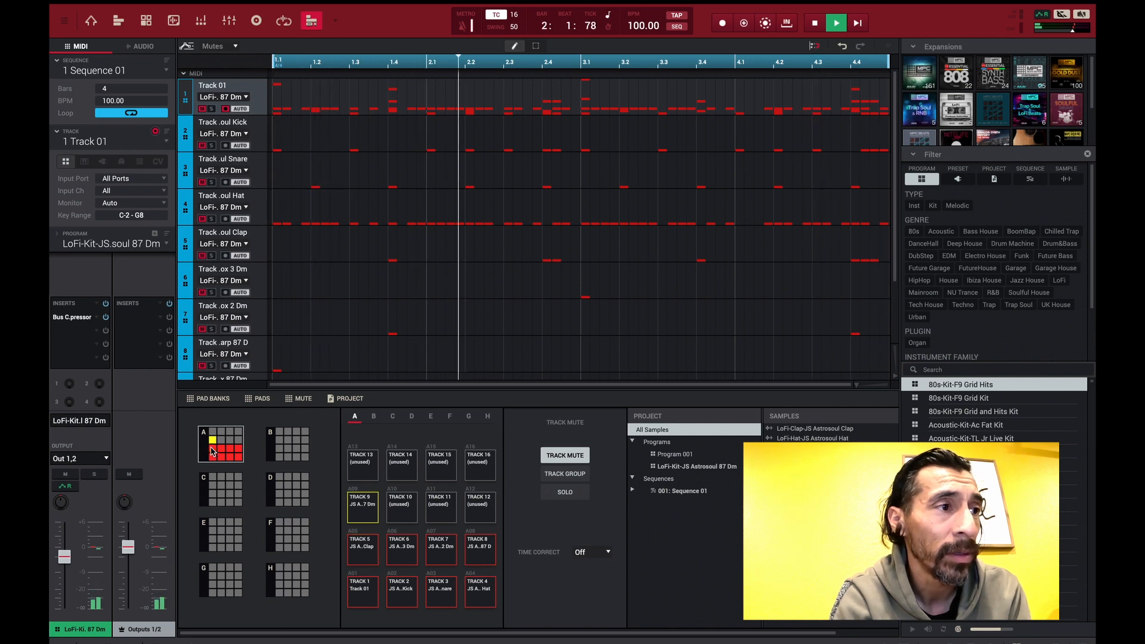
left_click(213, 441)
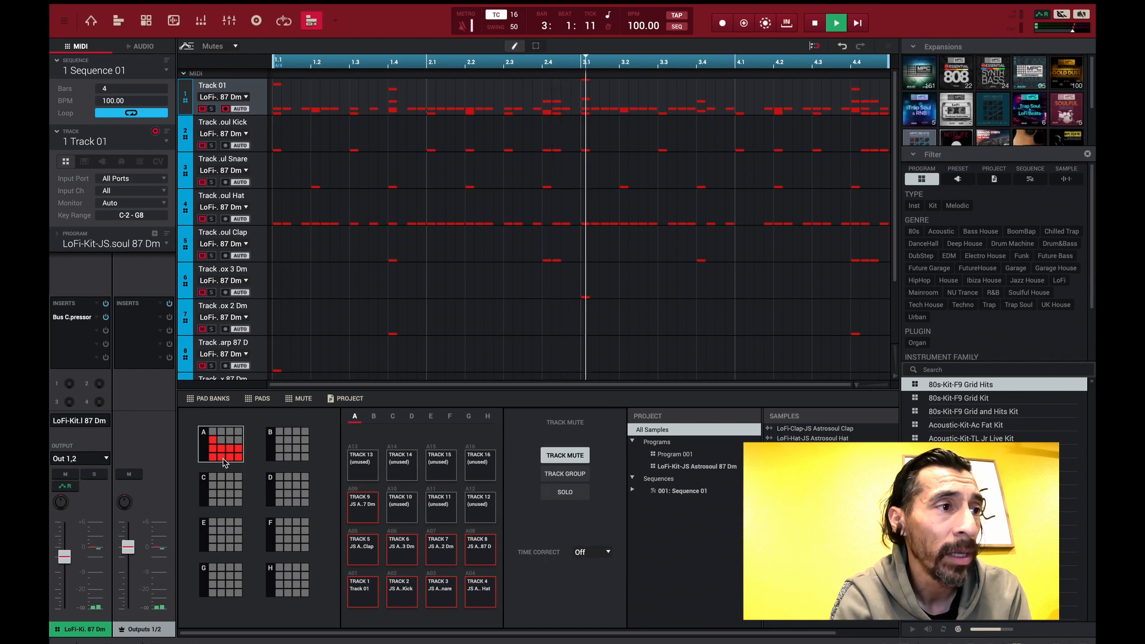
Toggle the track mutes during playback, leaving only the Vox 3, Vox 2 and harp tracks unmuted, and stop playback
left_click(221, 457)
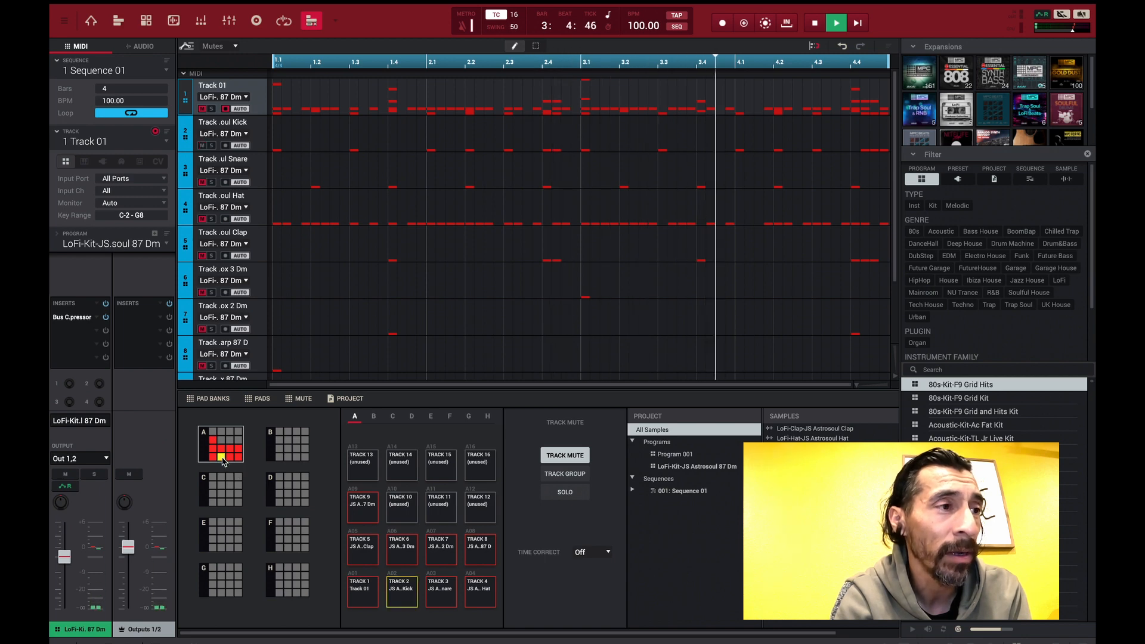
left_click(230, 457)
left_click(222, 457)
left_click(237, 457)
left_click(238, 450)
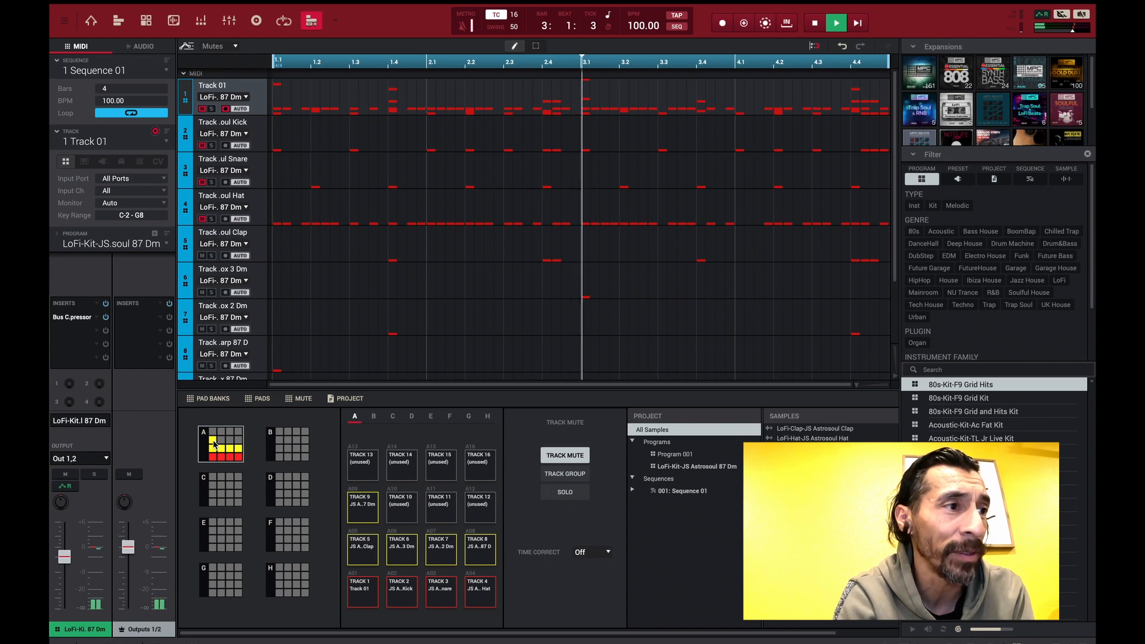
left_click(212, 441)
left_click(213, 450)
key("space")
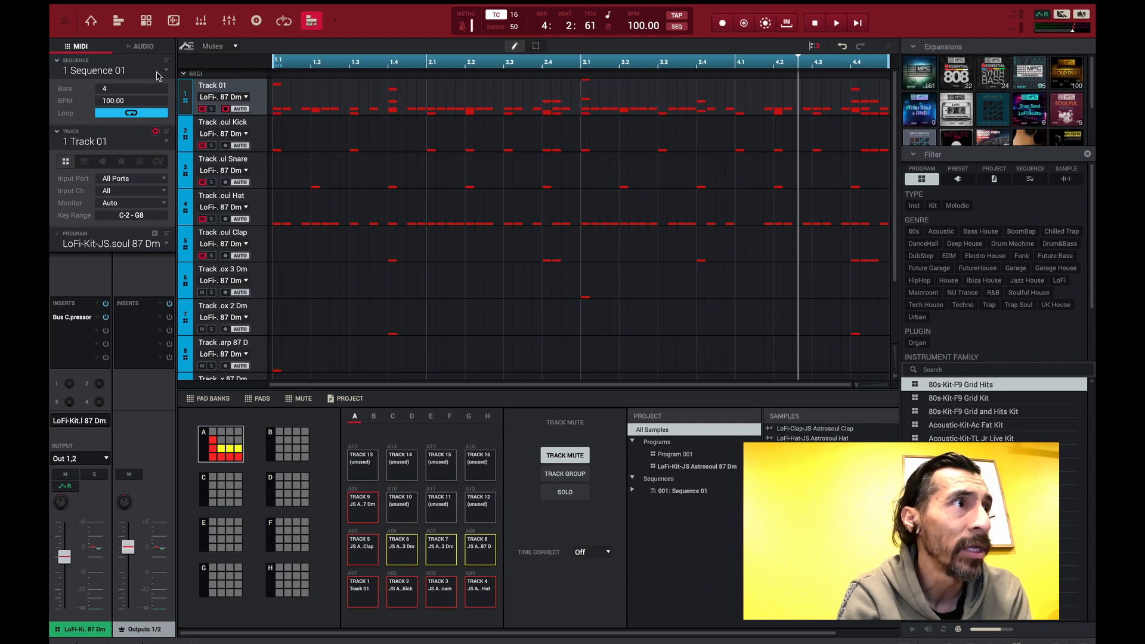
Double the length of Sequence 01 three times to extend it to 32 bars
left_click(63, 21)
mouse_move(76, 52)
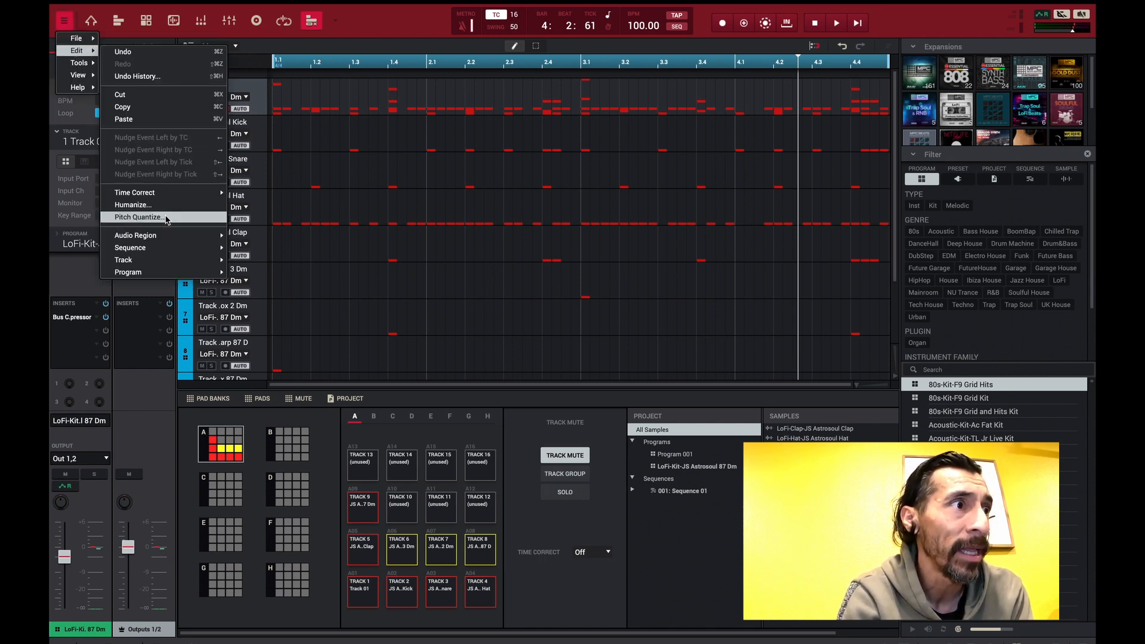
mouse_move(162, 253)
left_click(280, 281)
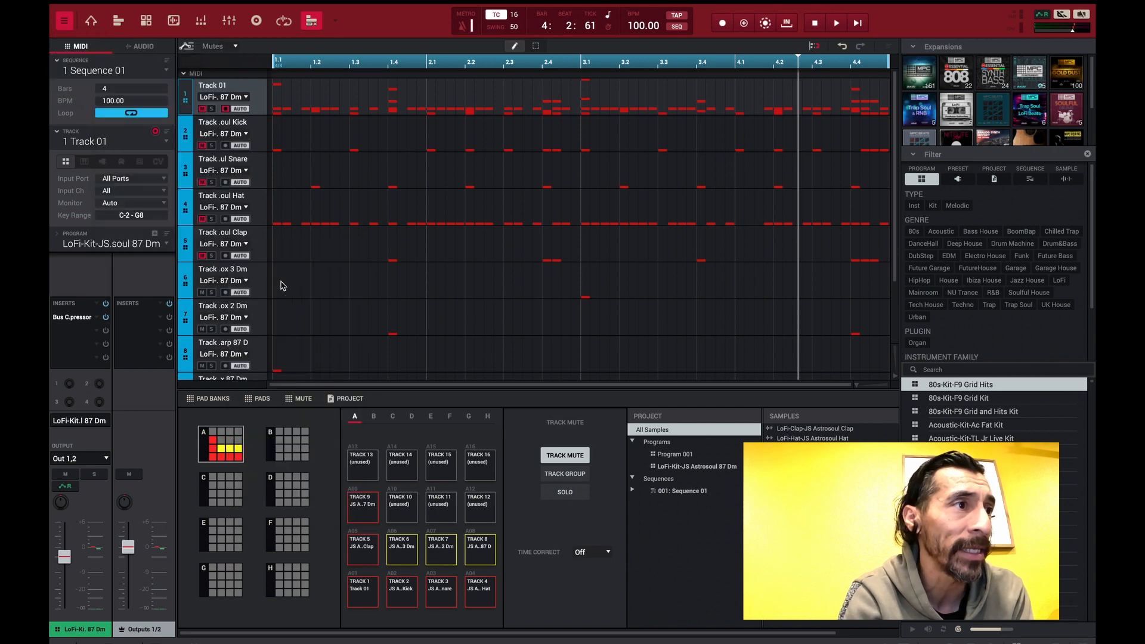
left_click(63, 22)
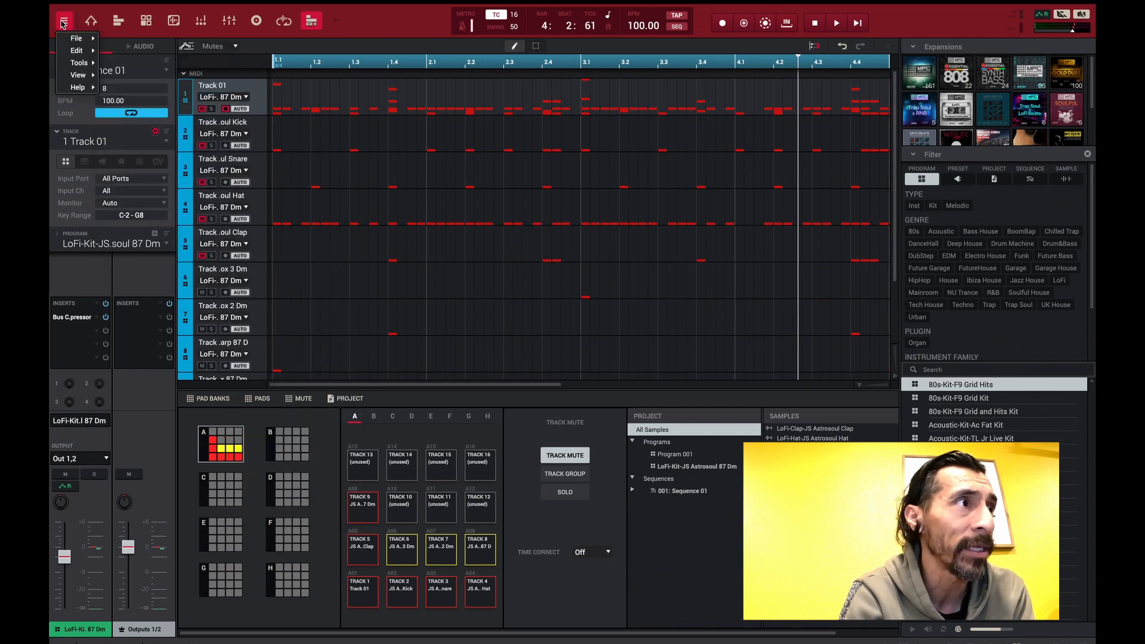
mouse_move(63, 52)
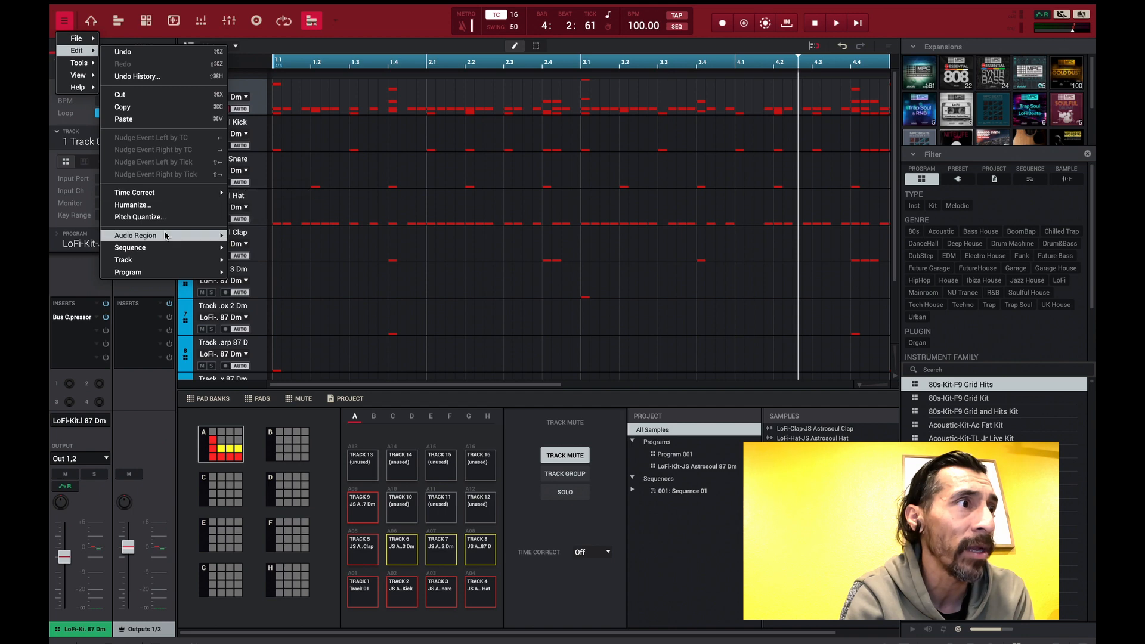
mouse_move(165, 251)
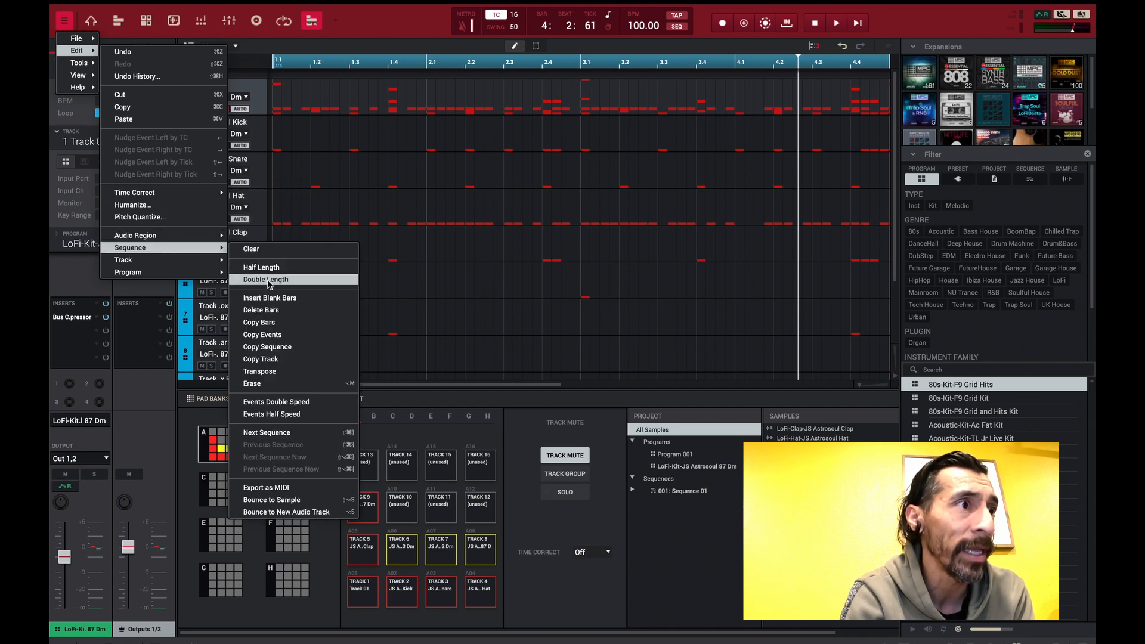
left_click(269, 285)
left_click(63, 23)
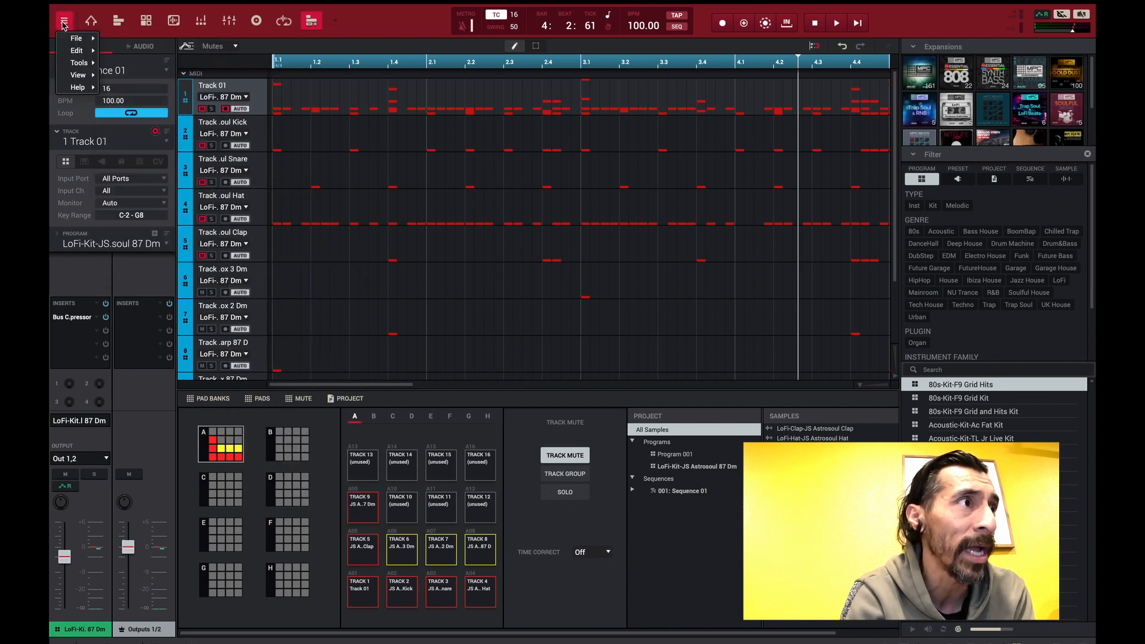
mouse_move(71, 55)
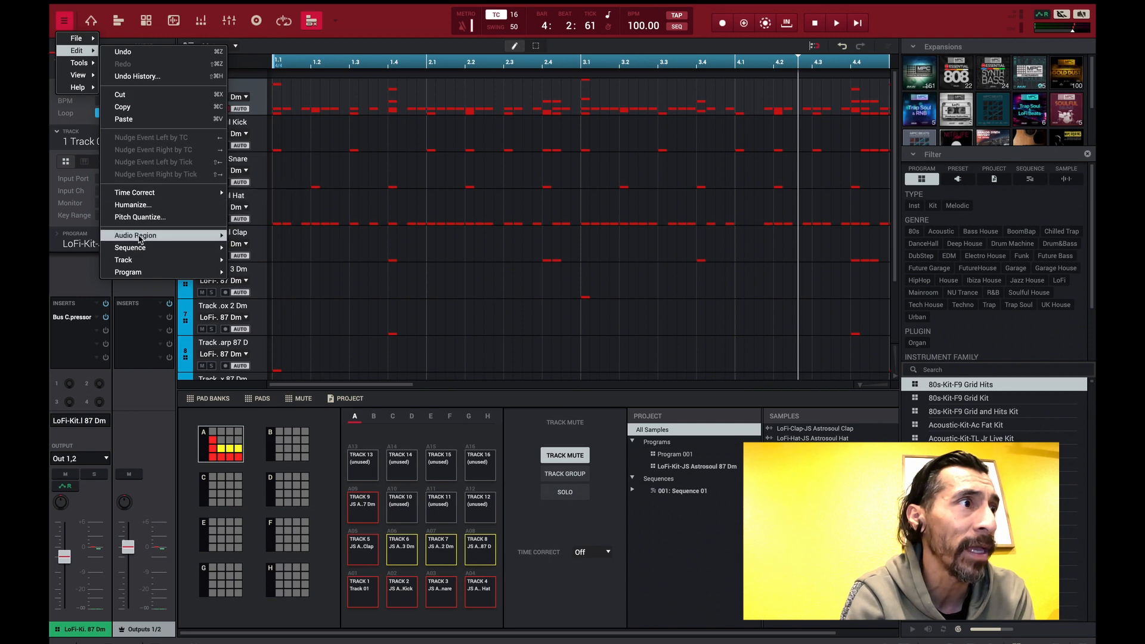
mouse_move(142, 252)
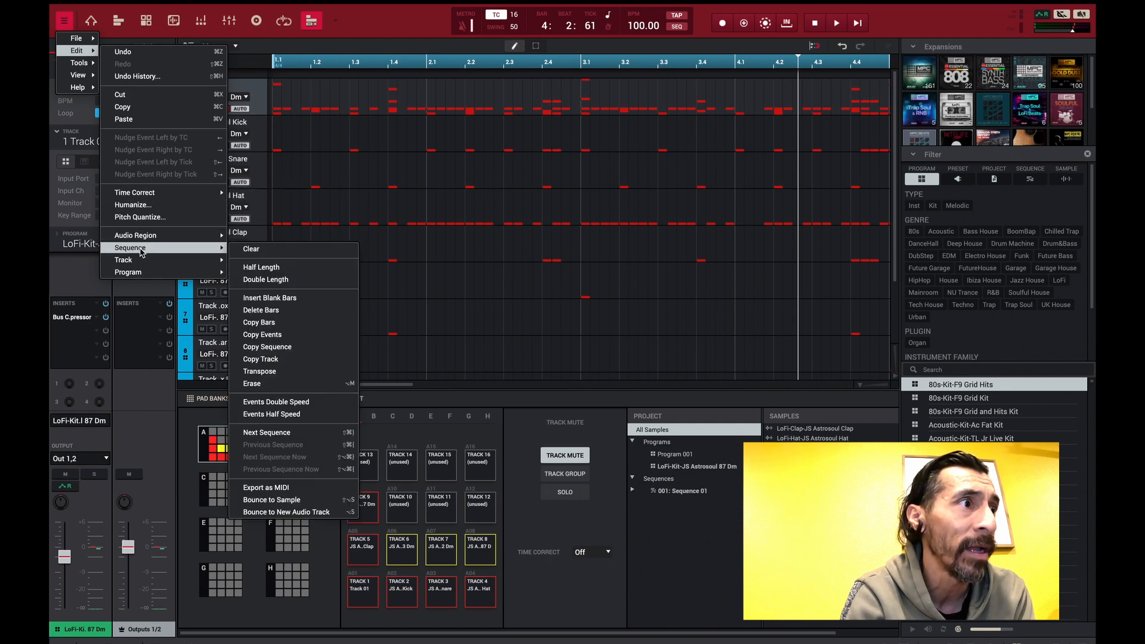
left_click(258, 281)
Check the running time near bar 32 across the full 32-bar timeline, and play the sequence from the start
left_click_drag(450, 67, 449, 4)
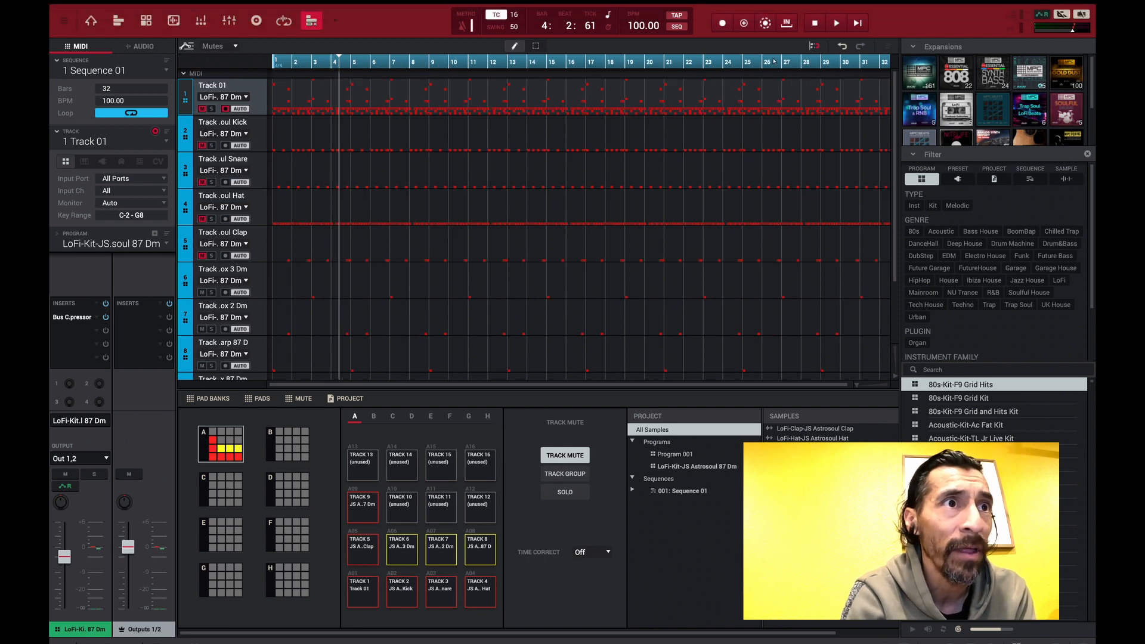
scroll(774, 70, "right", 1)
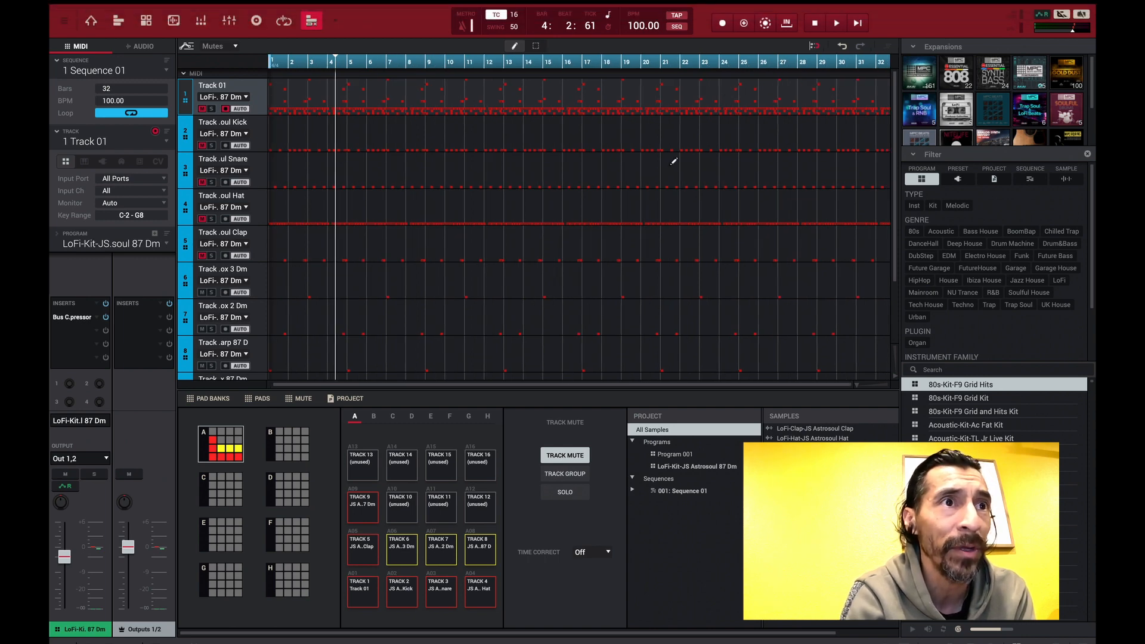
left_click(878, 68)
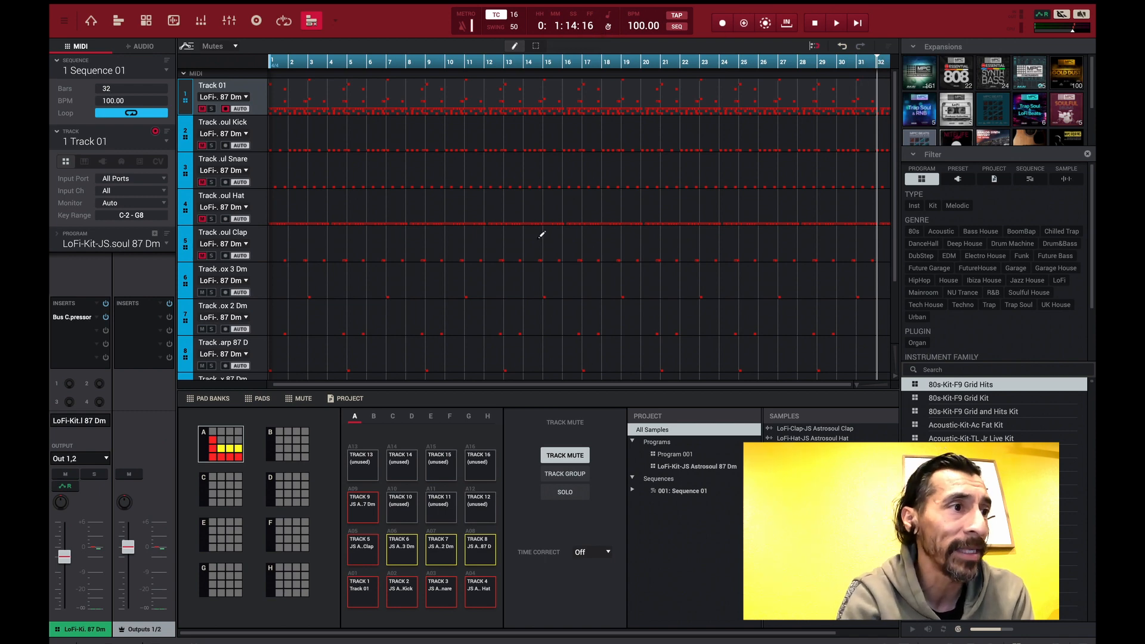
key("space")
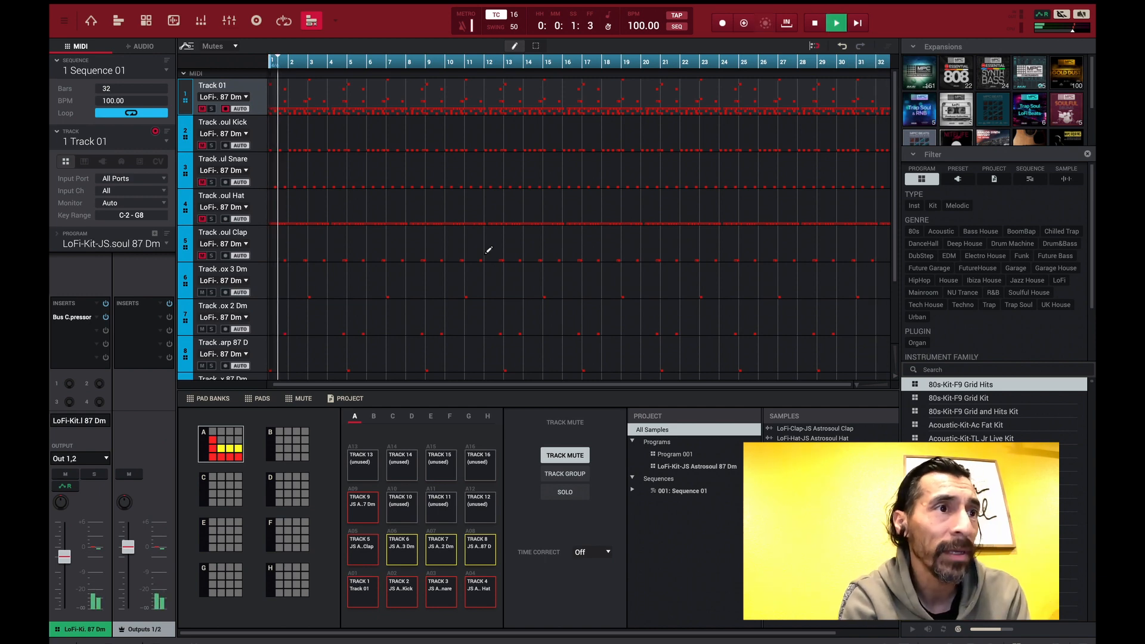
key("space")
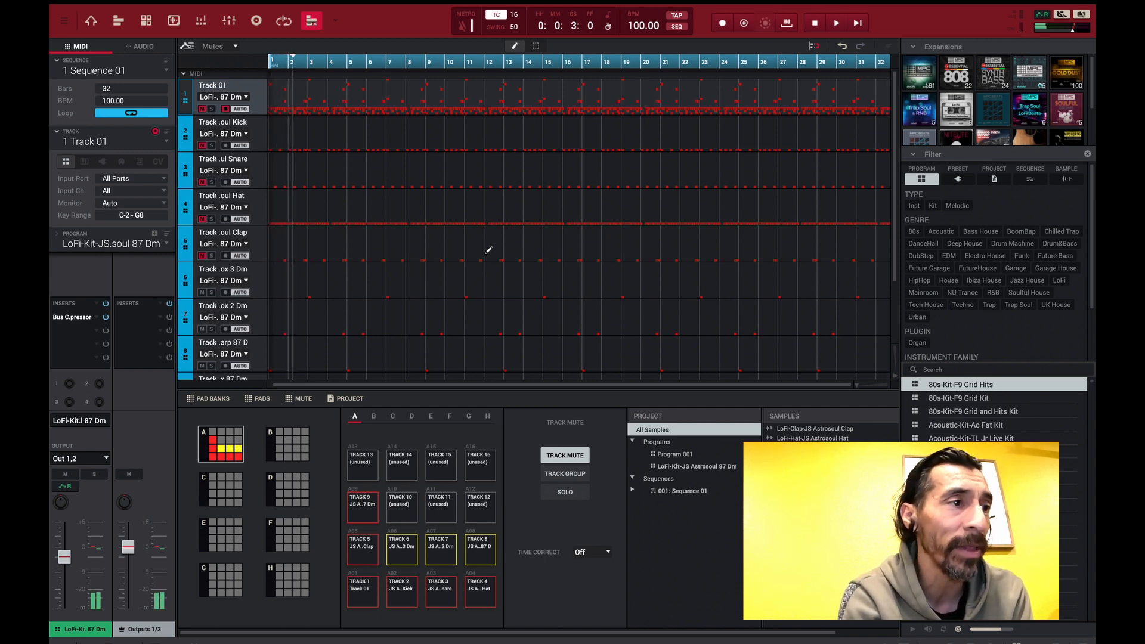
key("space")
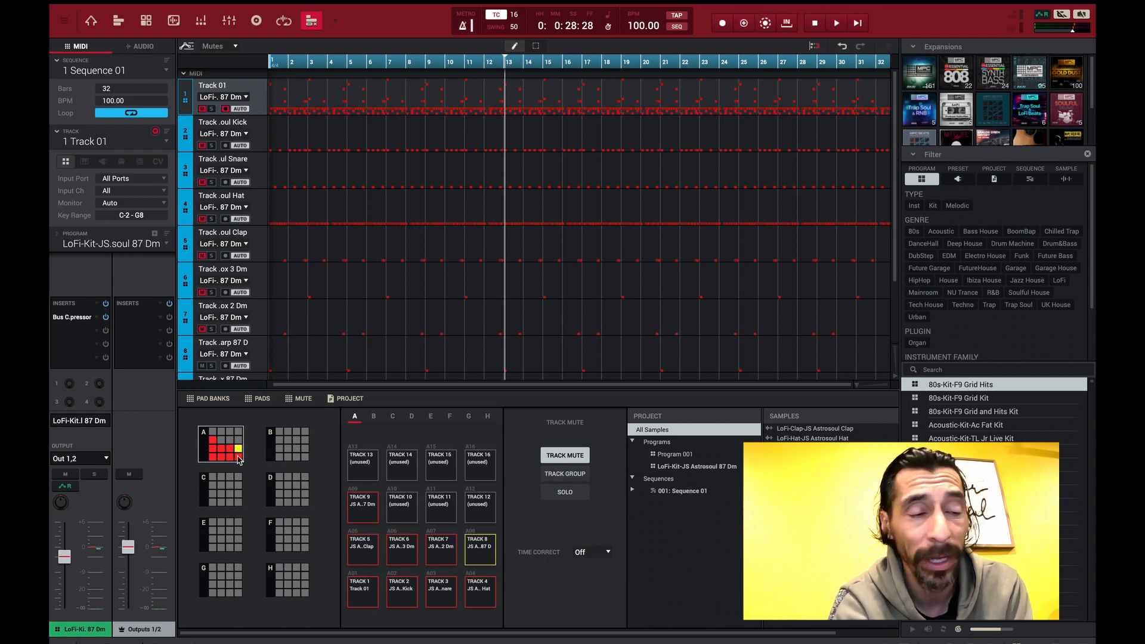
Overdub track mutes from the start of the sequence, unmuting track 9 and briefly the hat near bar 5, and the kick briefly near bar 6
key("shift+space")
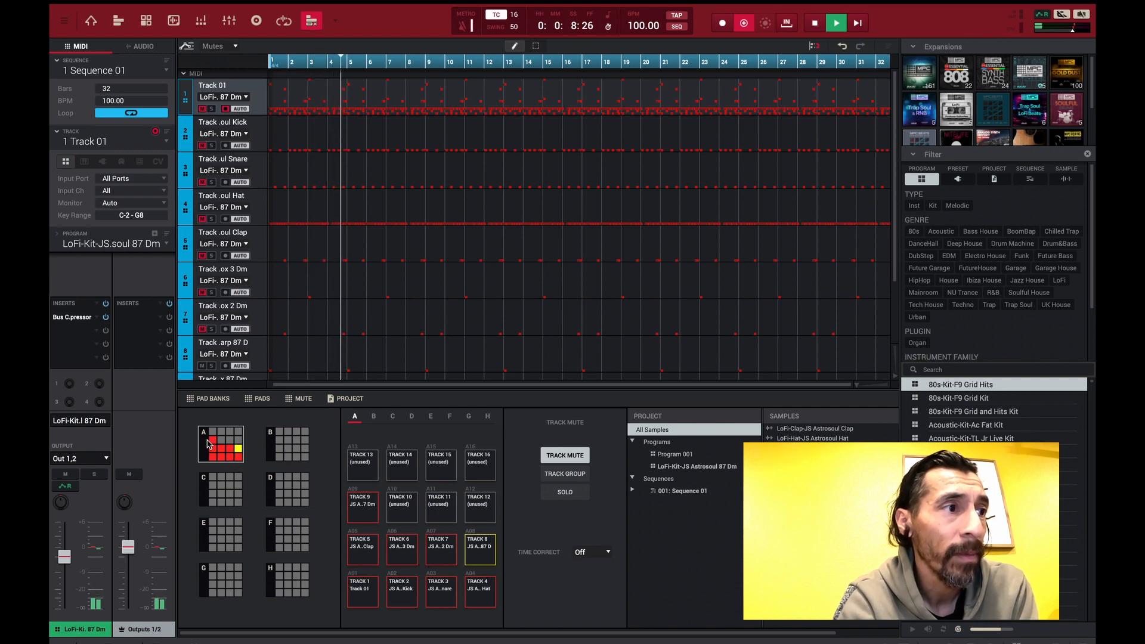
left_click(237, 459)
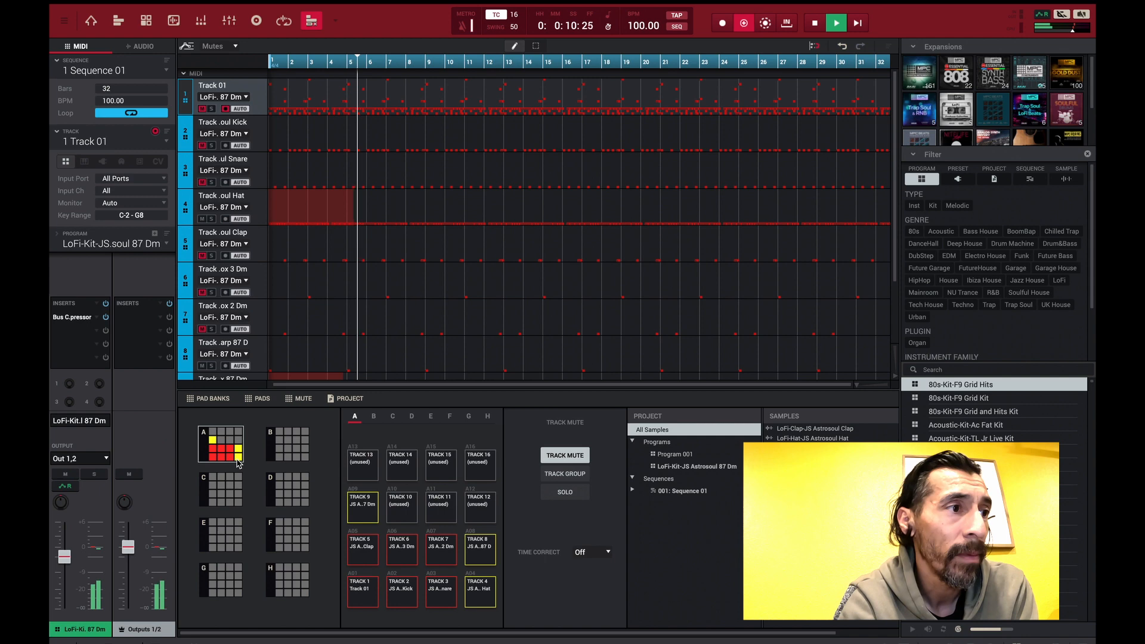
left_click(237, 458)
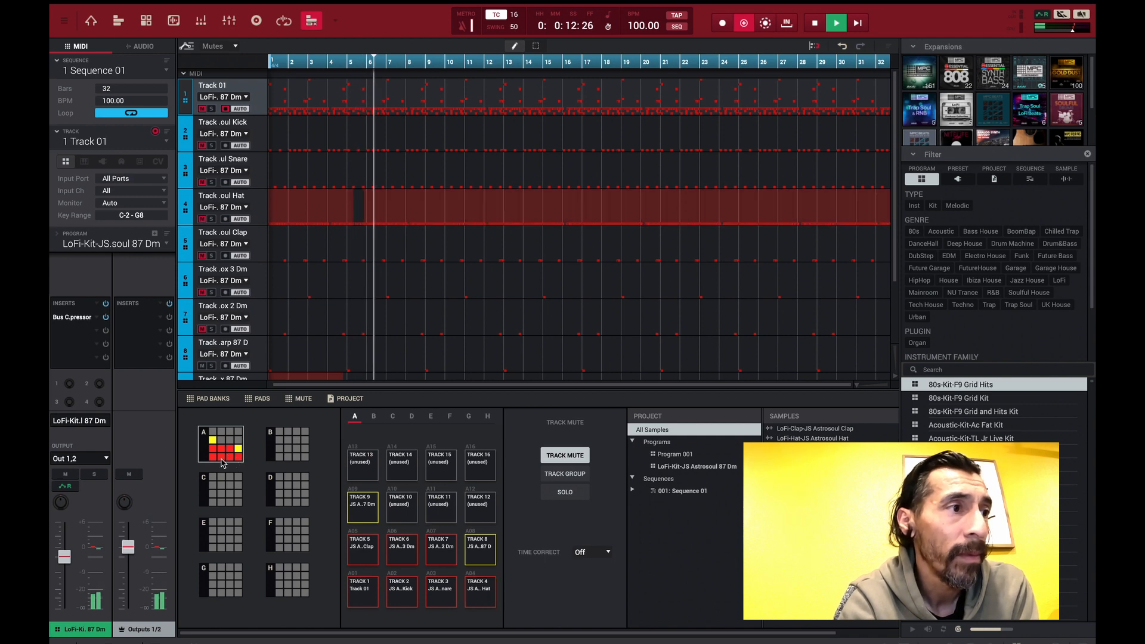
left_click(221, 457)
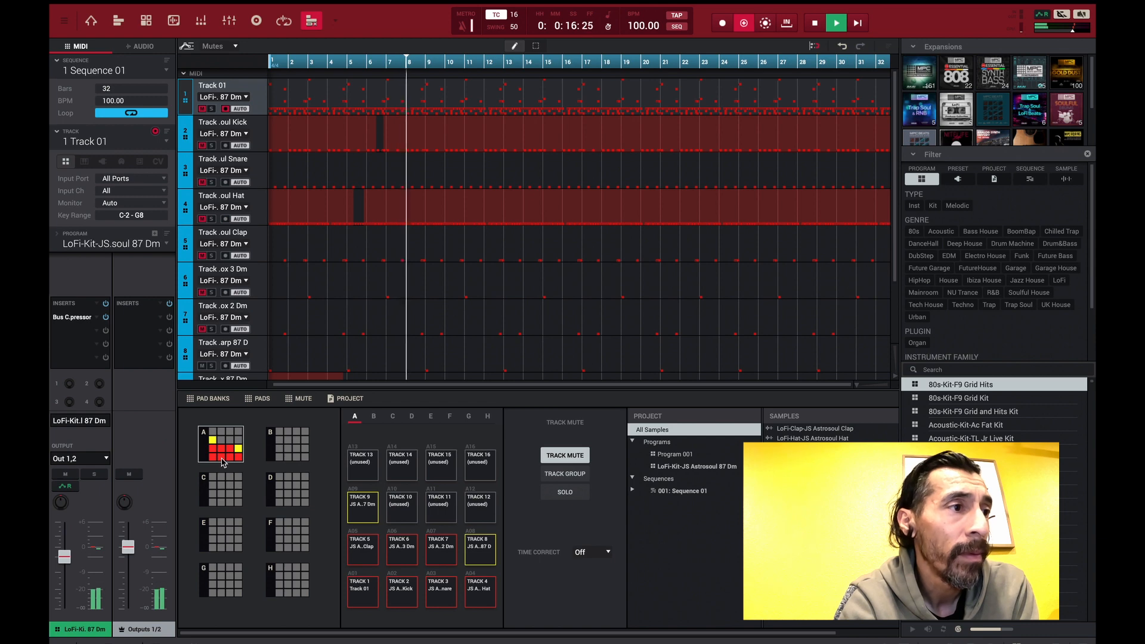
Unmute the kick, snare and hat tracks one after another around bars 8 to 9, with a short hat mute just before bar 10
left_click(221, 458)
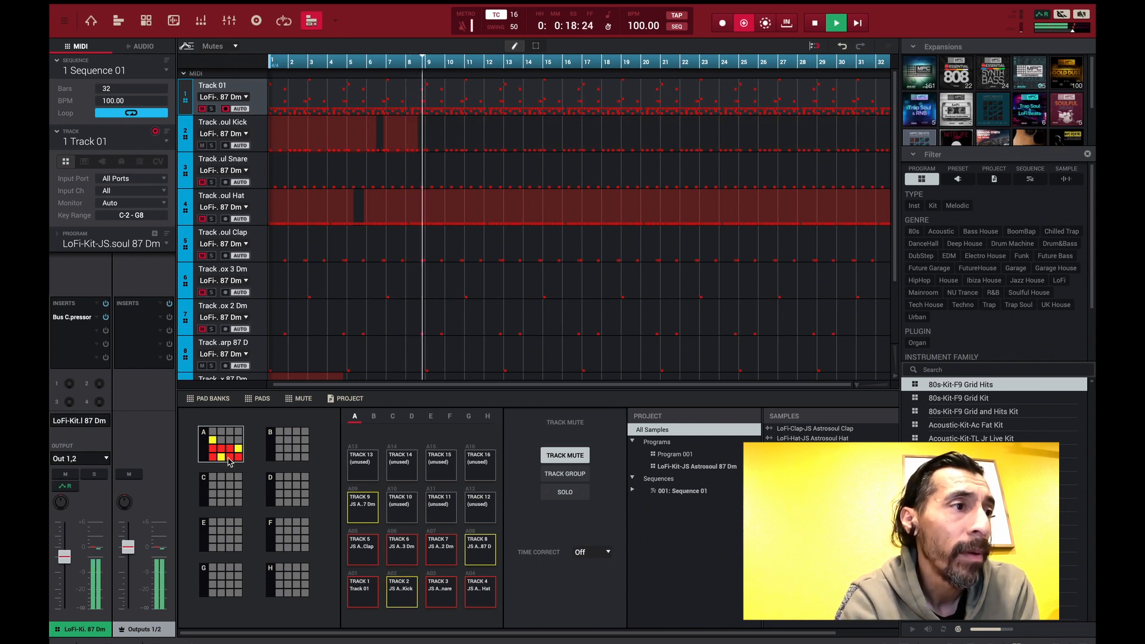
left_click(230, 458)
left_click(238, 457)
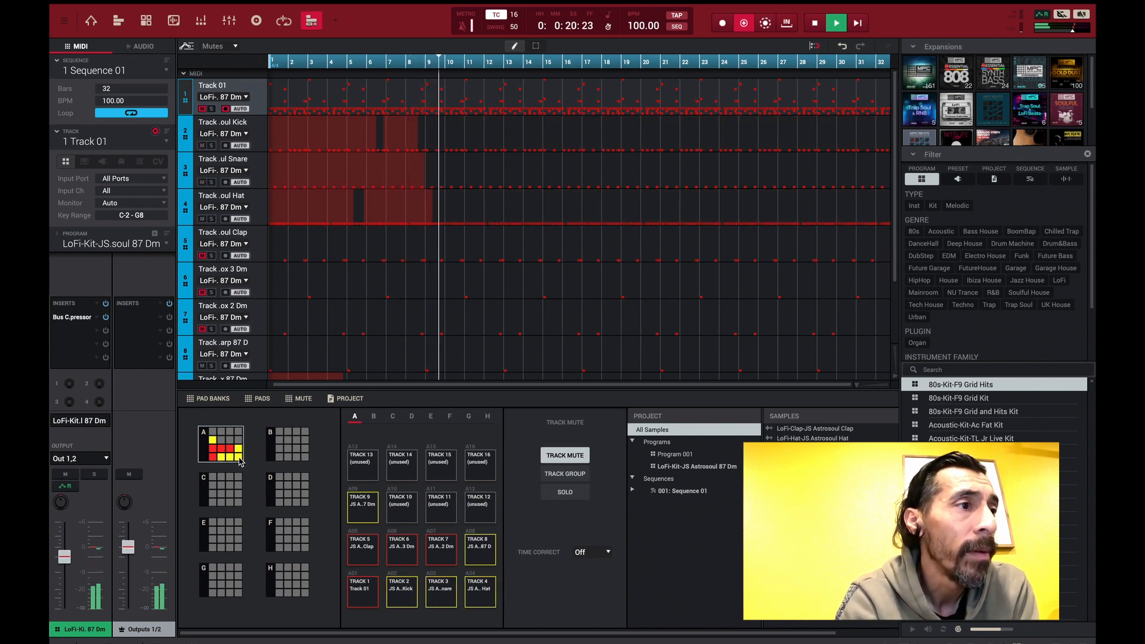
left_click(240, 458)
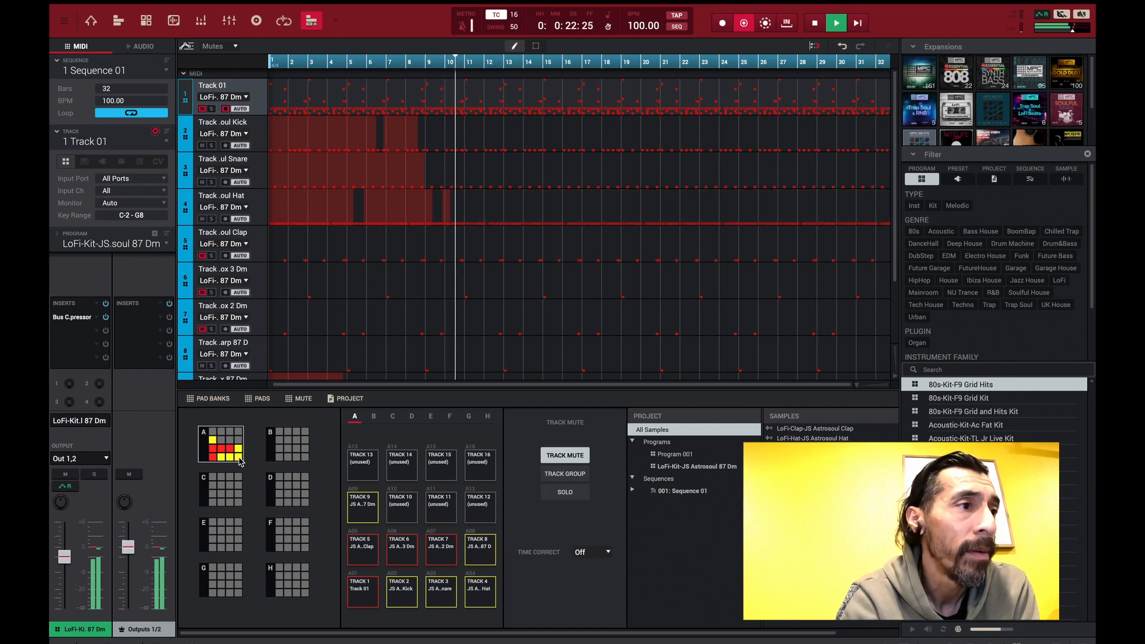
Unmute Vox 2 and Vox 3 near bar 11 and the clap from about bar 13 to bar 18, and mute track 9 near bar 15
left_click(230, 449)
left_click(223, 450)
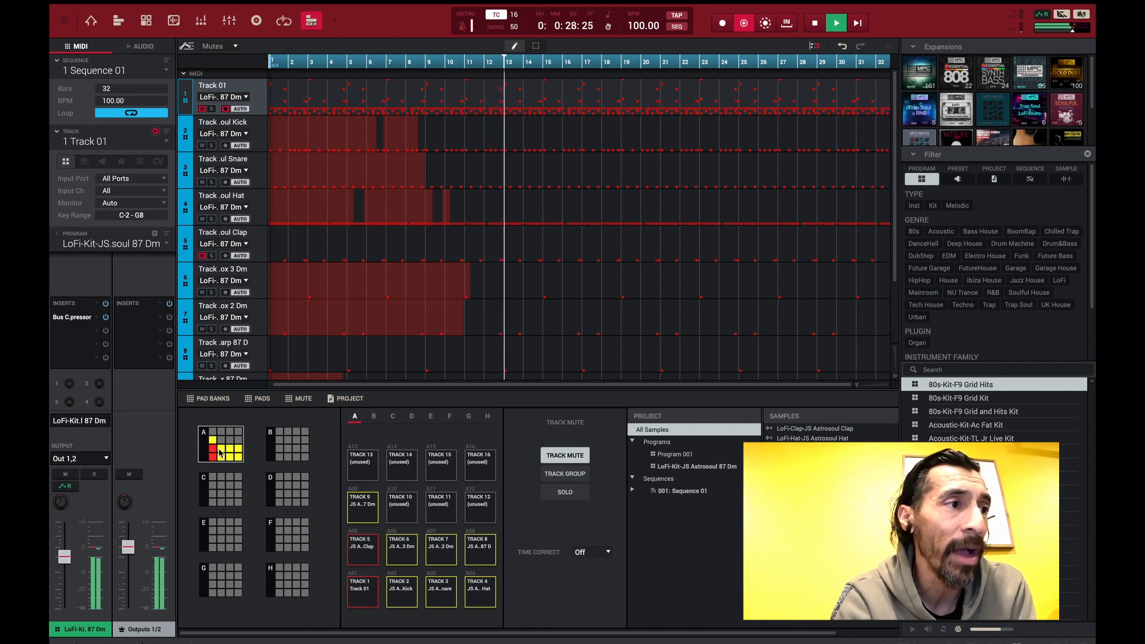
left_click(213, 449)
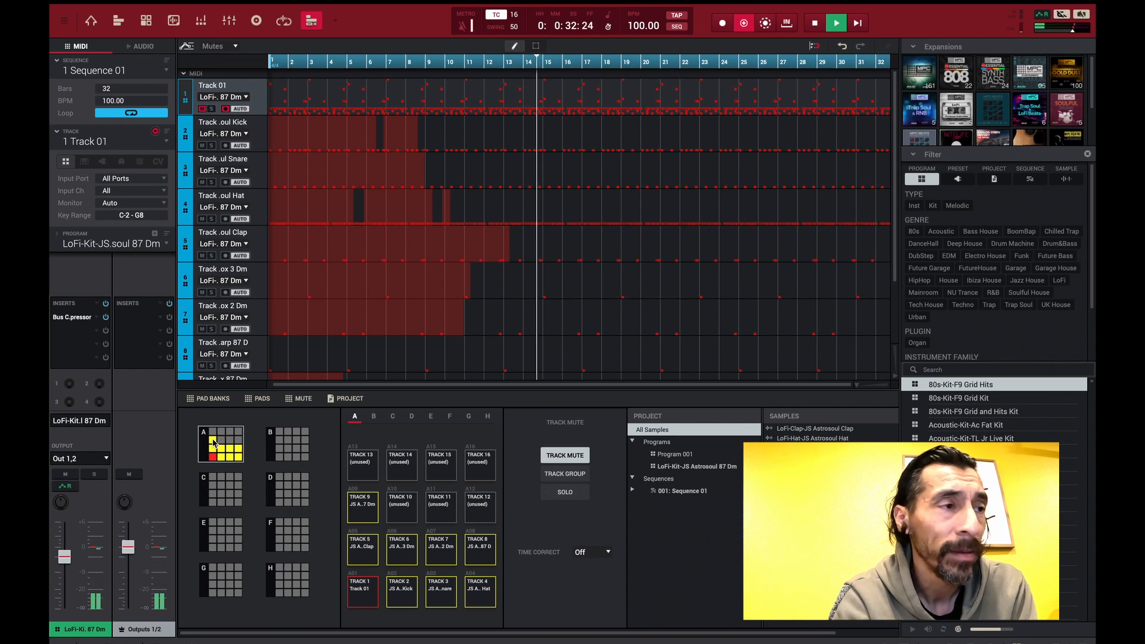
left_click(213, 442)
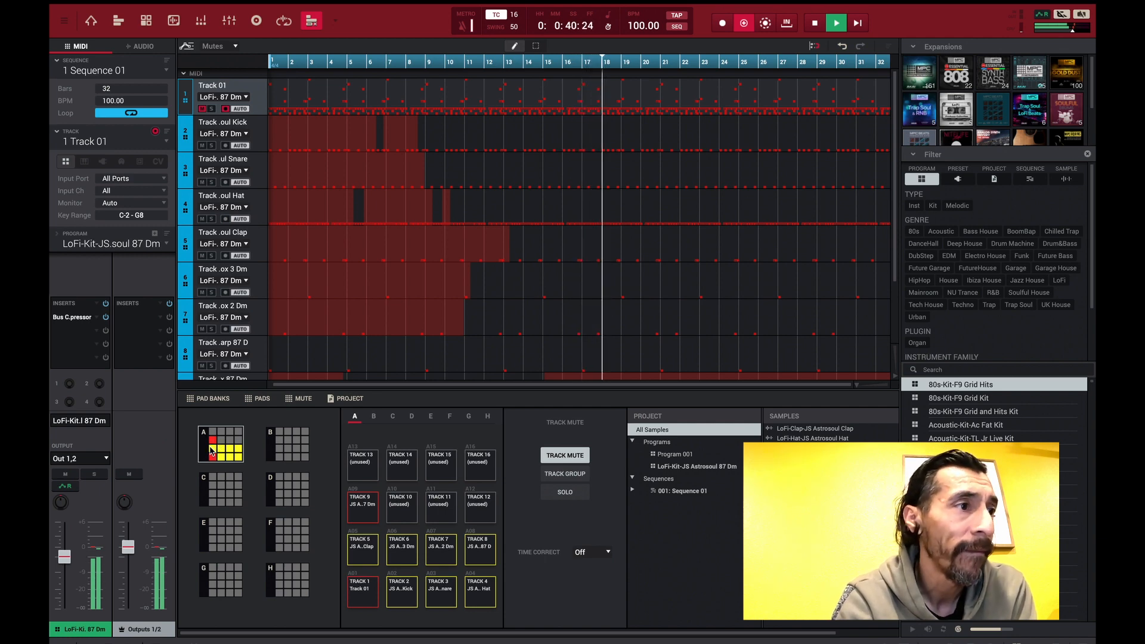
left_click(211, 450)
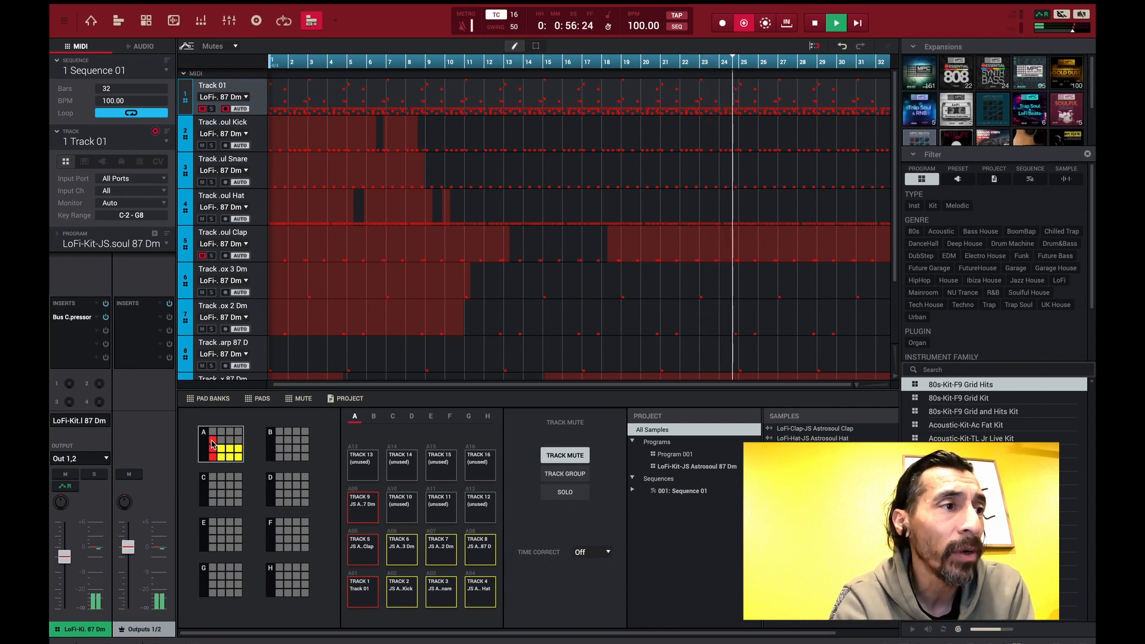
Turn off sequence looping, mute the hat and snare near bar 26 and the remaining tracks toward the end, and replay the sequence from the start
left_click(130, 114)
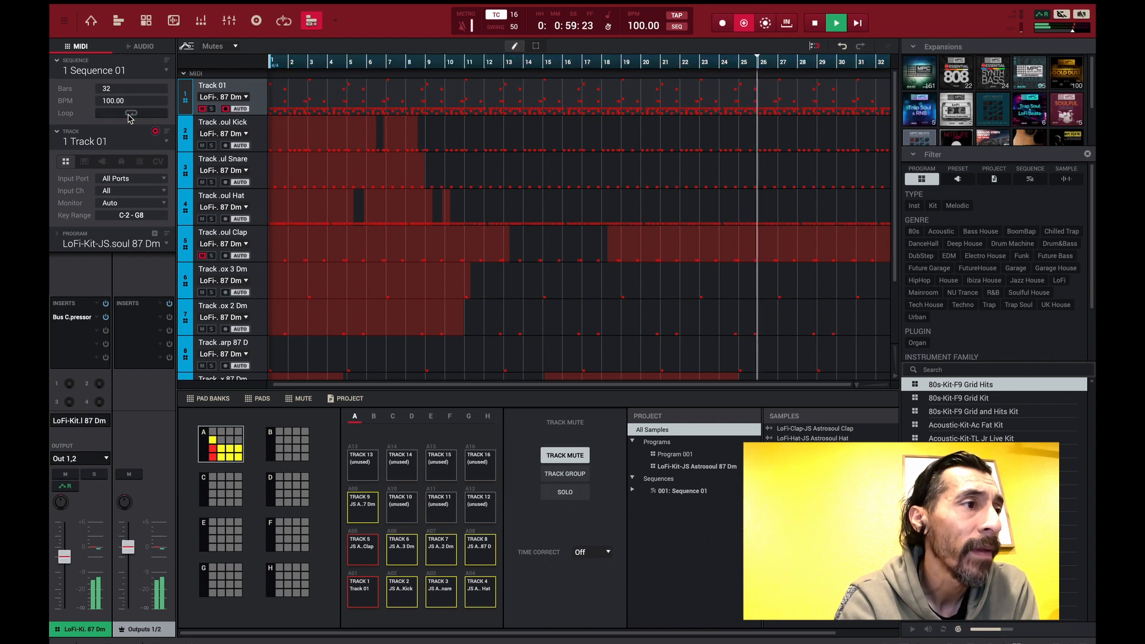
left_click(239, 456)
left_click(229, 457)
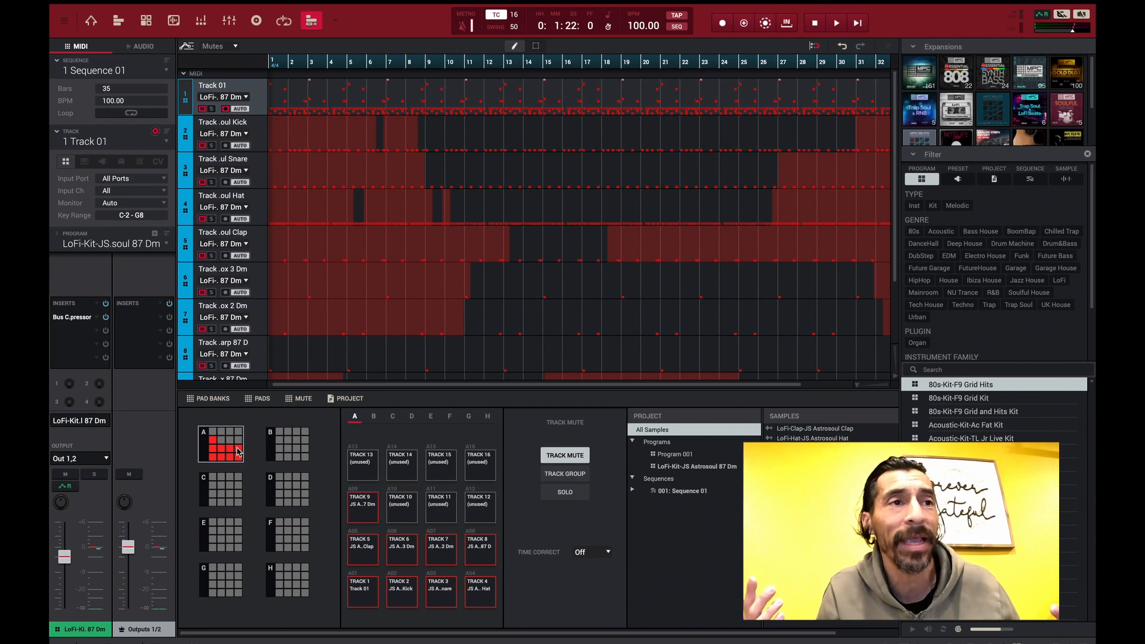
key("space")
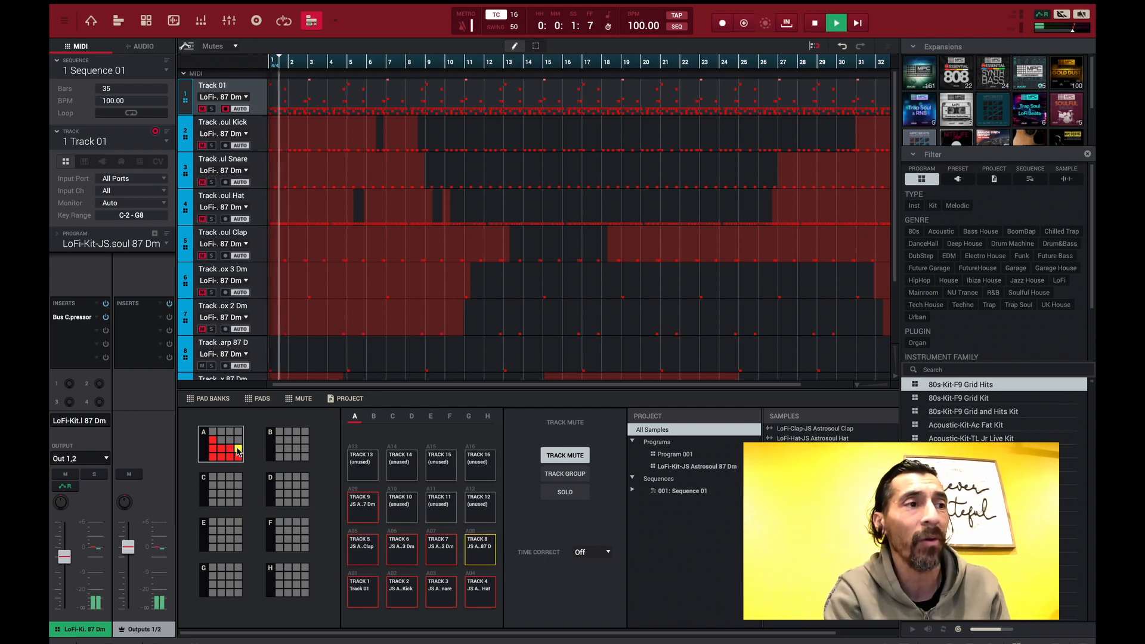